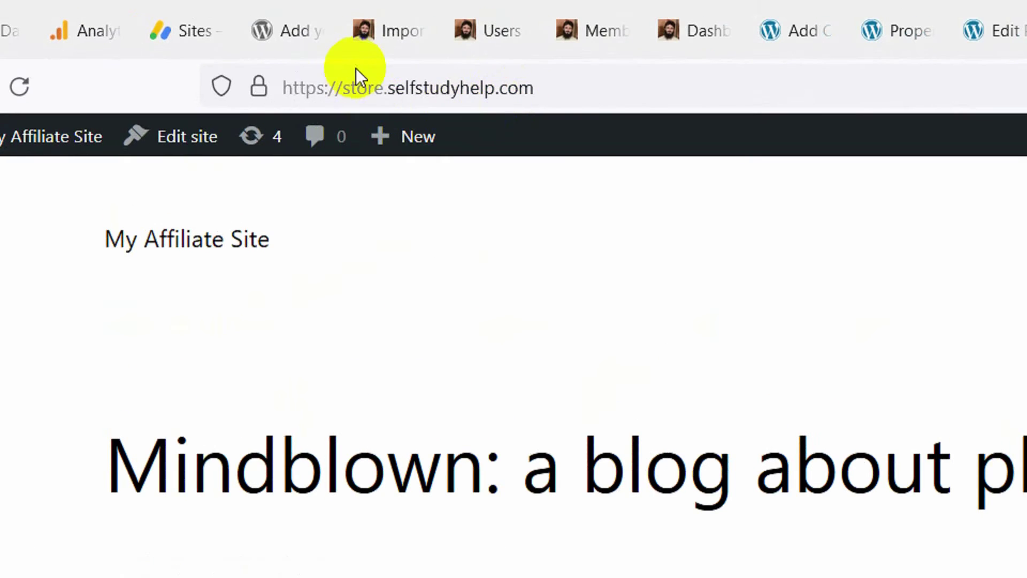
Switch to the WordPress dashboard and go to the Appearance > Themes page.
left_click_drag(534, 87, 335, 87)
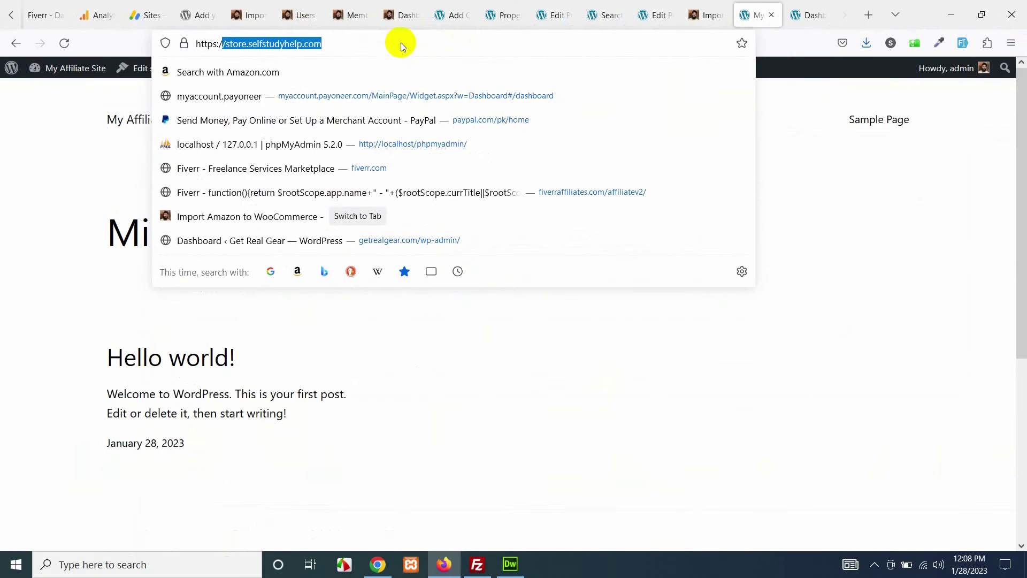
left_click(648, 319)
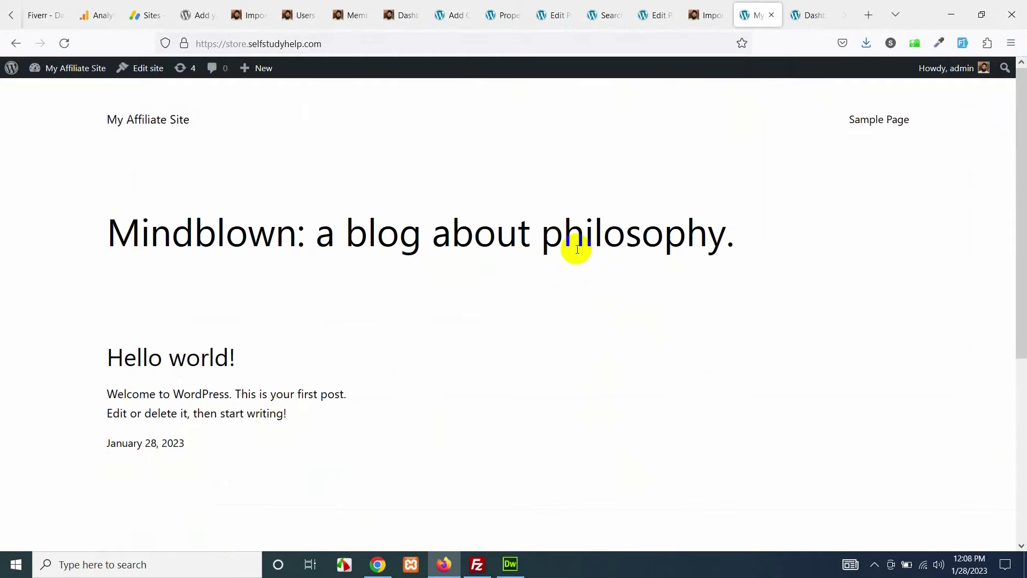
left_click(724, 85)
left_click(809, 5)
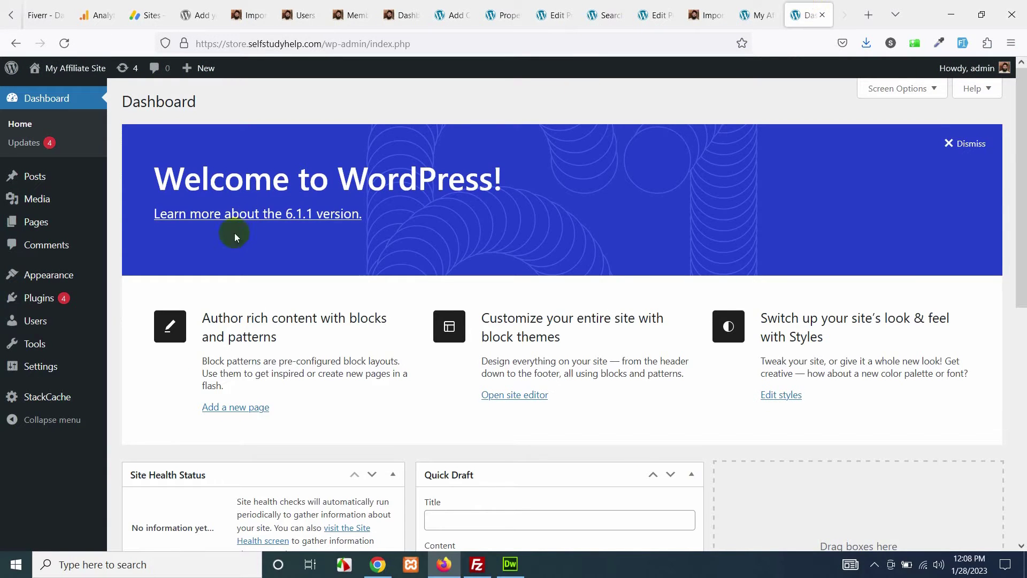
mouse_move(34, 275)
left_click(144, 275)
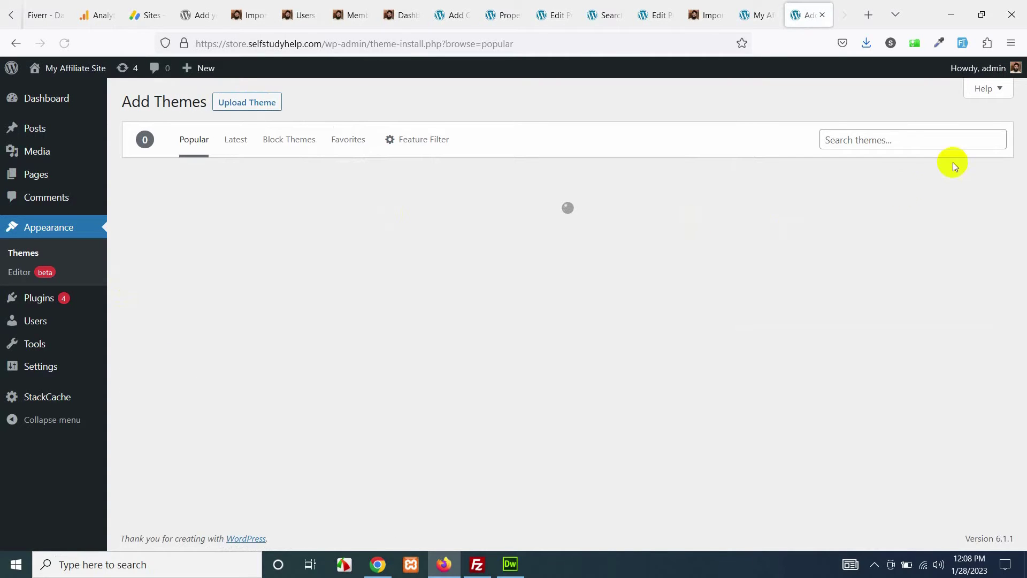
Search the theme directory for 'as', then install and activate Astra.
left_click(924, 139)
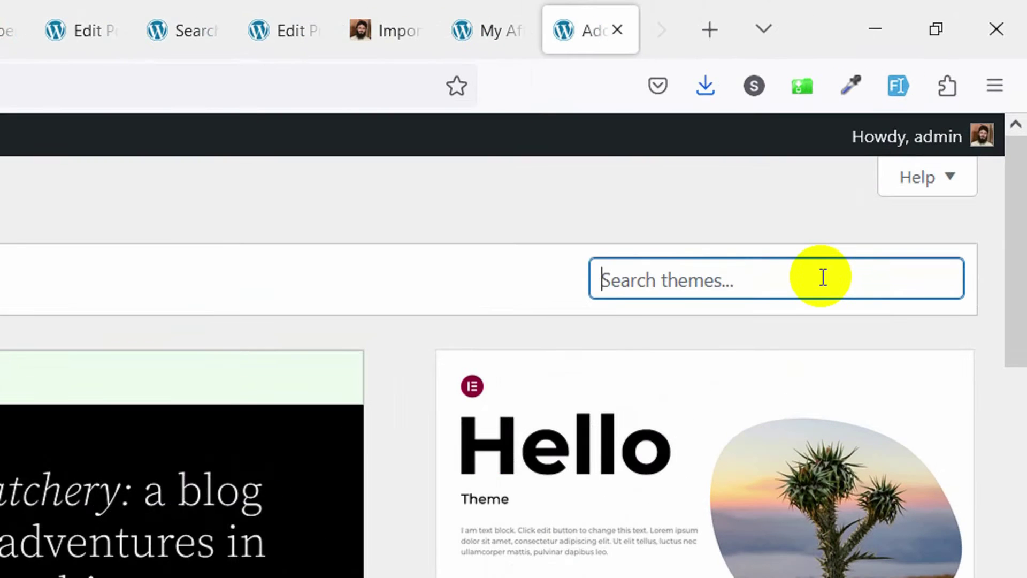
type("astra")
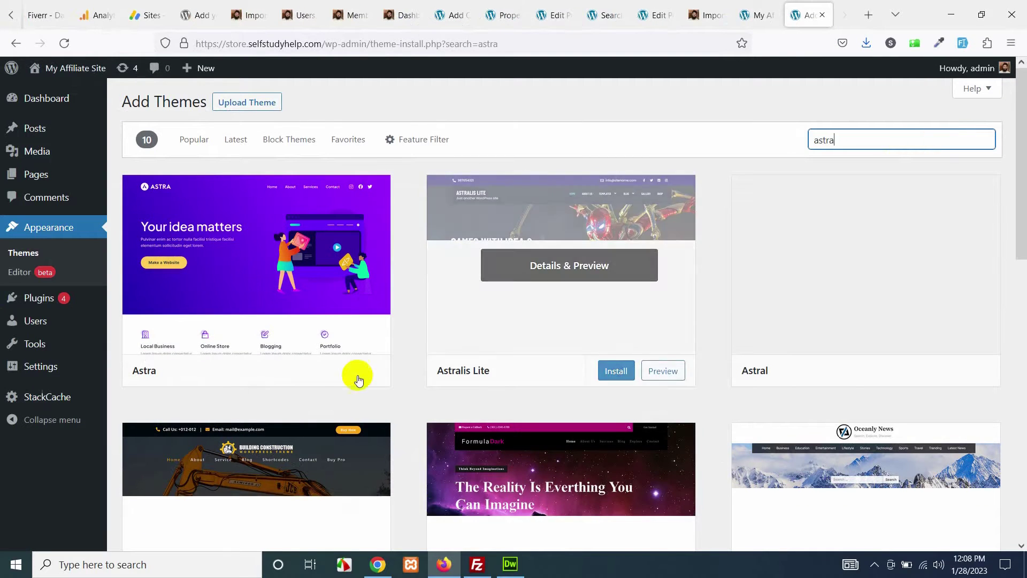
left_click(300, 372)
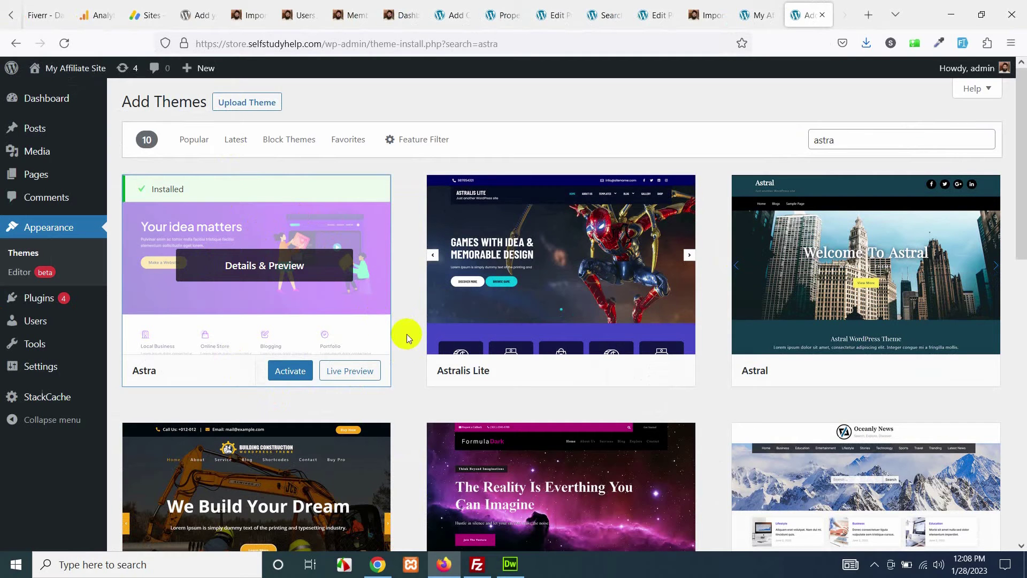
left_click(298, 375)
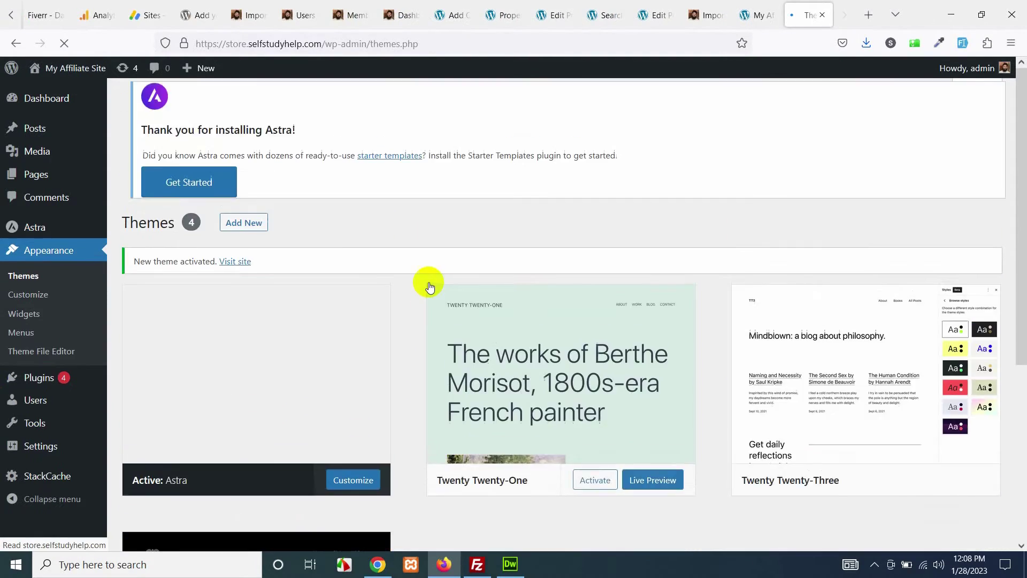
scroll(408, 303, "down", 3)
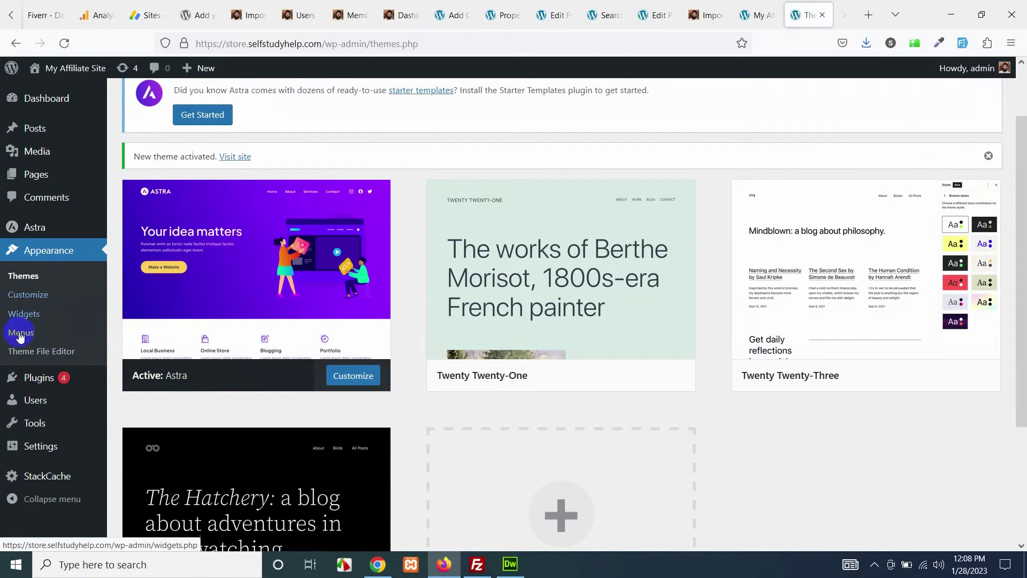
Search plugins for 'astra', then update and activate Starter Templates.
mouse_move(22, 380)
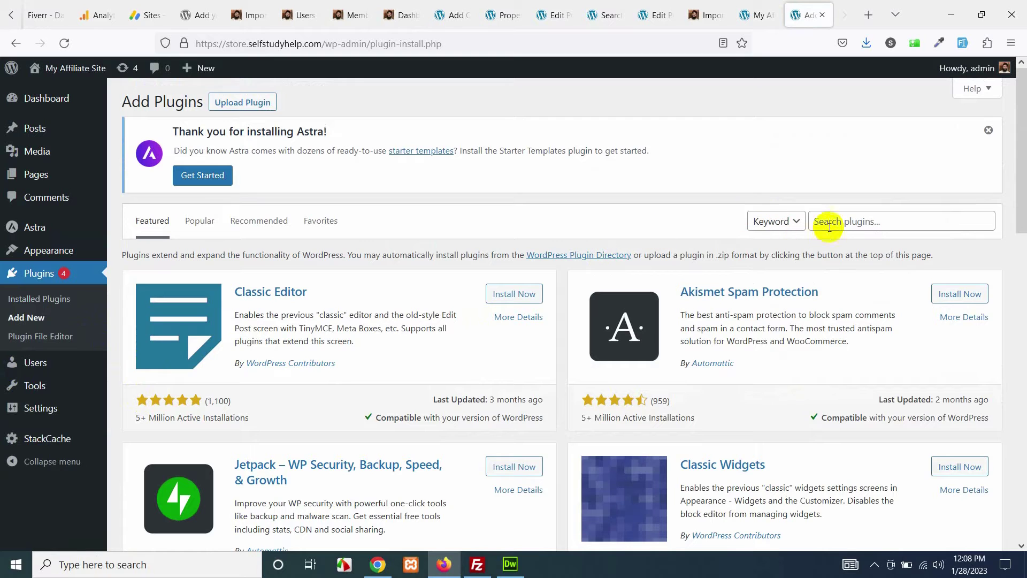
left_click(829, 223)
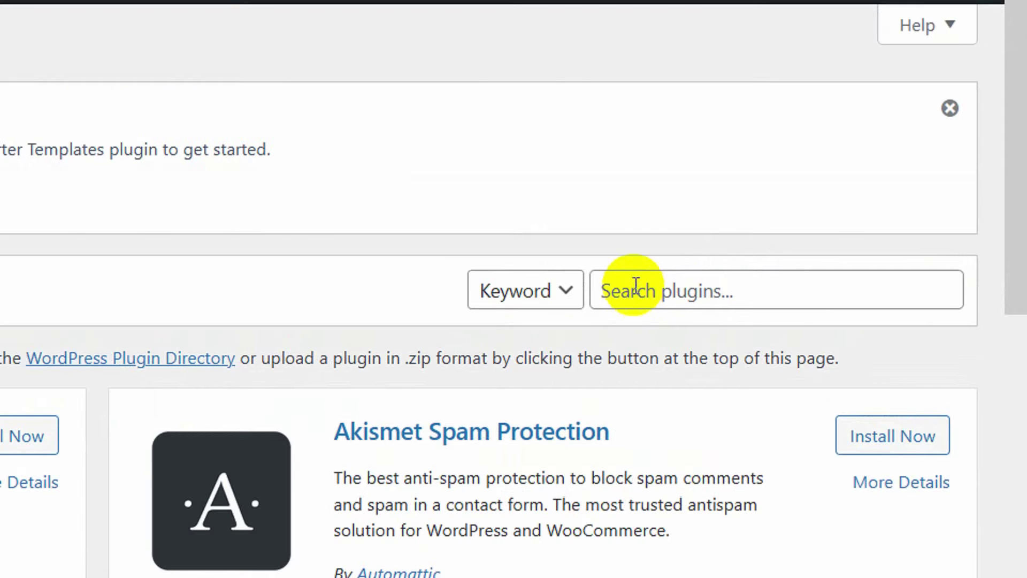
left_click(636, 289)
type("s")
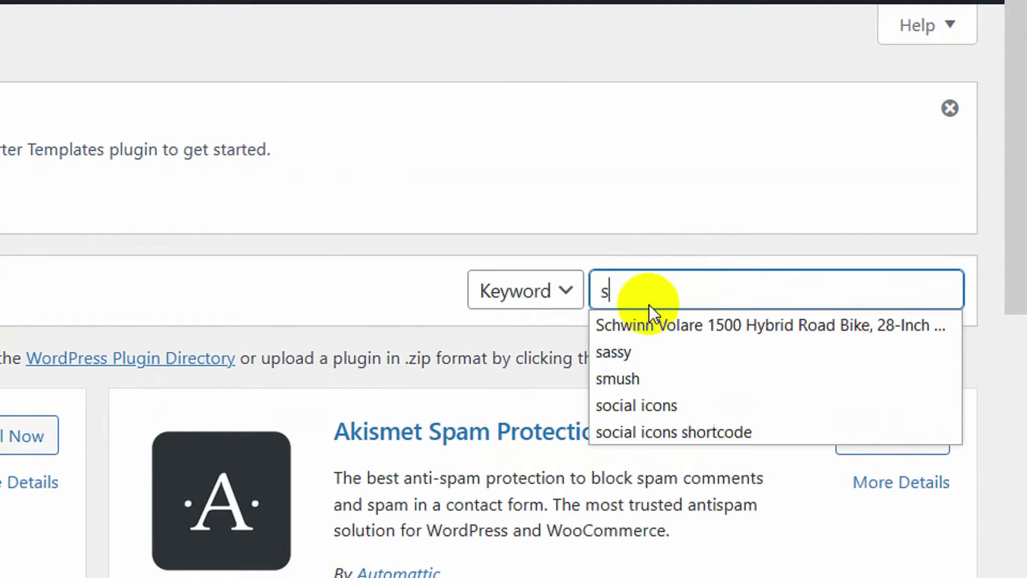
key("BackSpace")
type("astra")
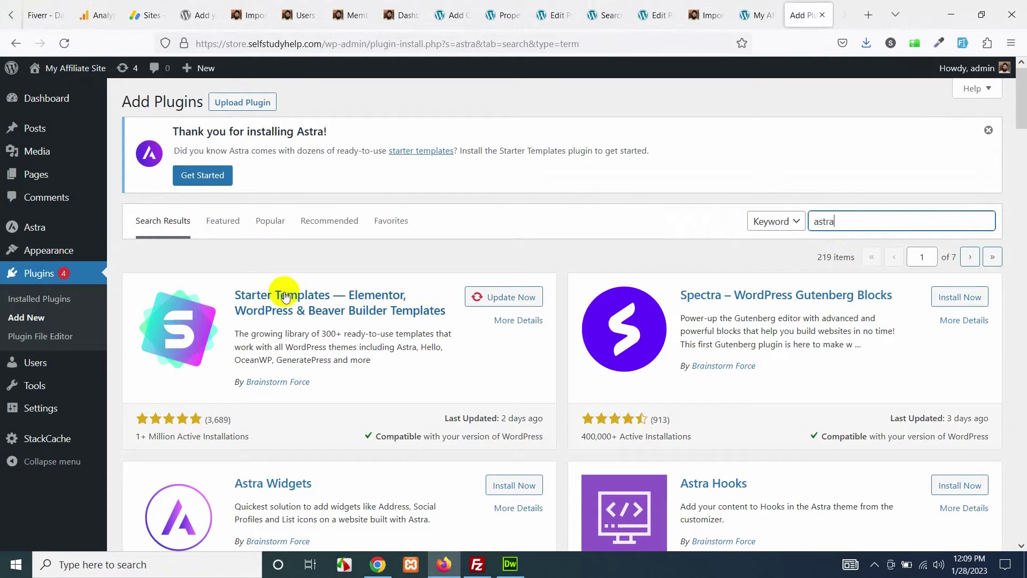
left_click(499, 297)
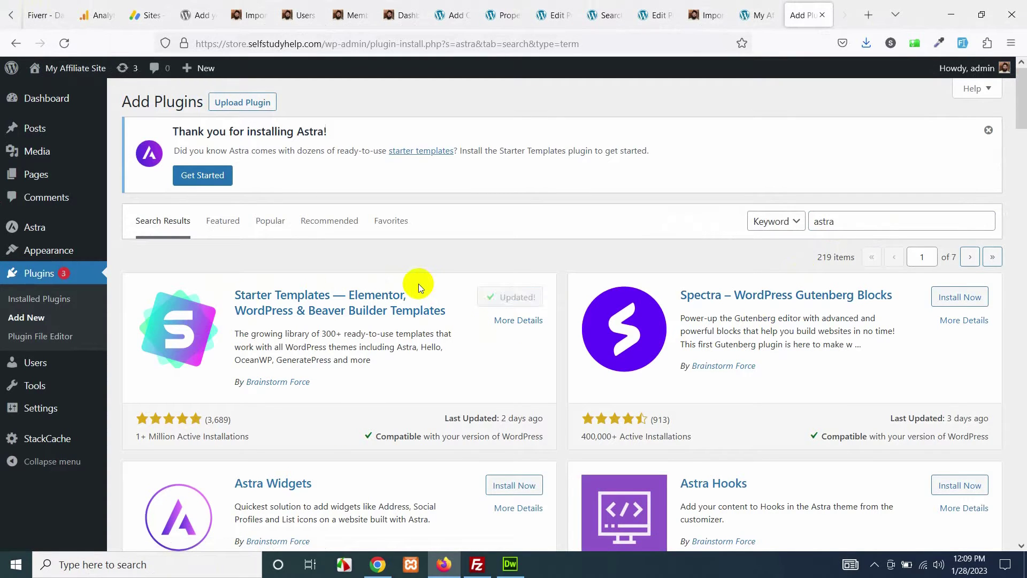
left_click(64, 44)
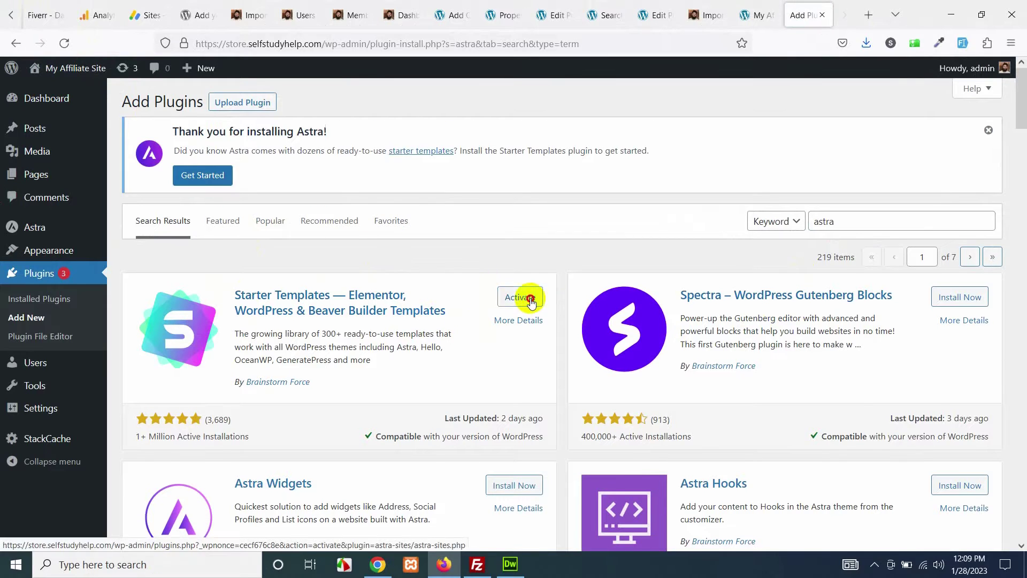
left_click(531, 303)
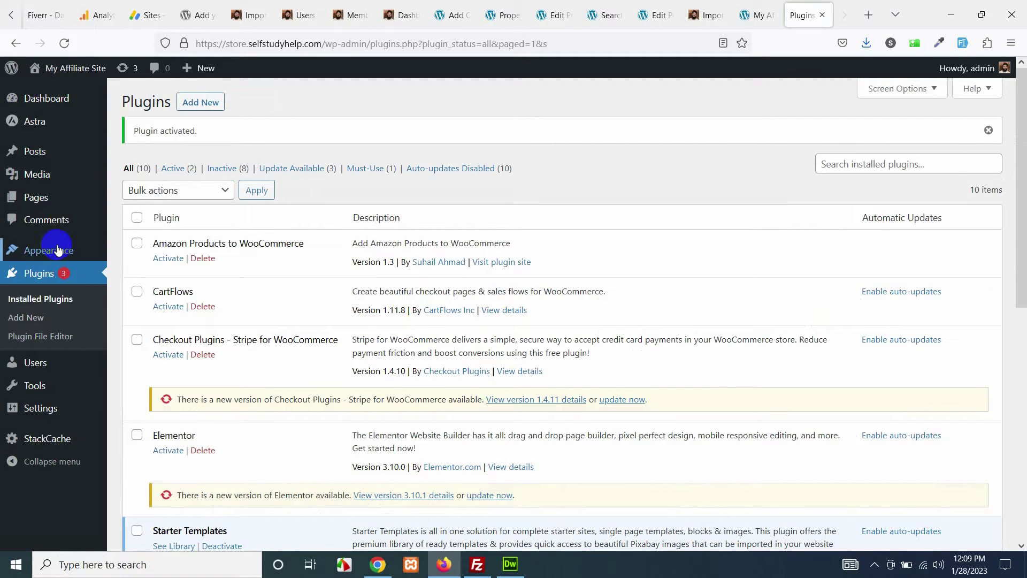
mouse_move(48, 250)
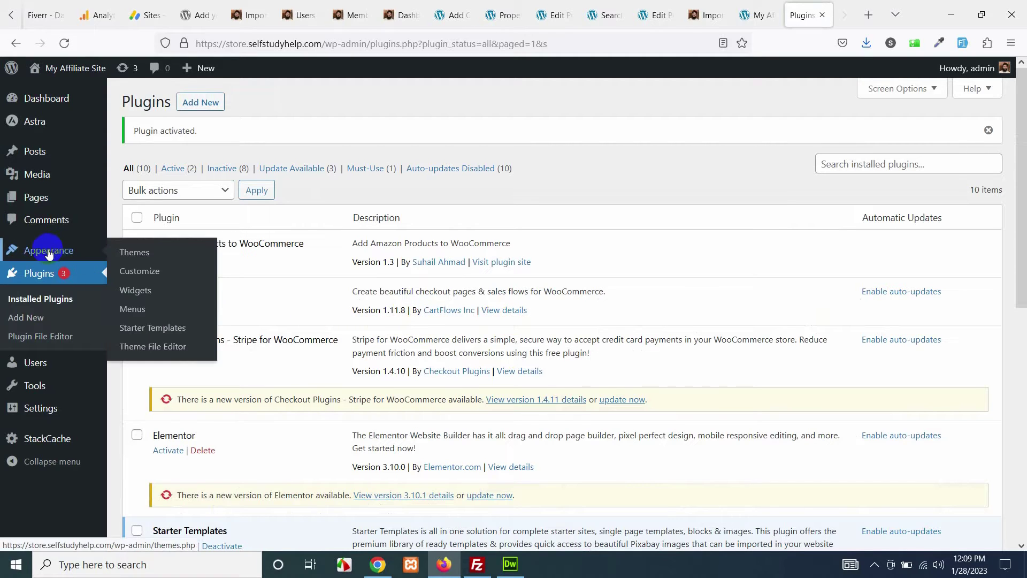
Start building a website in Starter Templates with Elementor as the page builder.
left_click(148, 333)
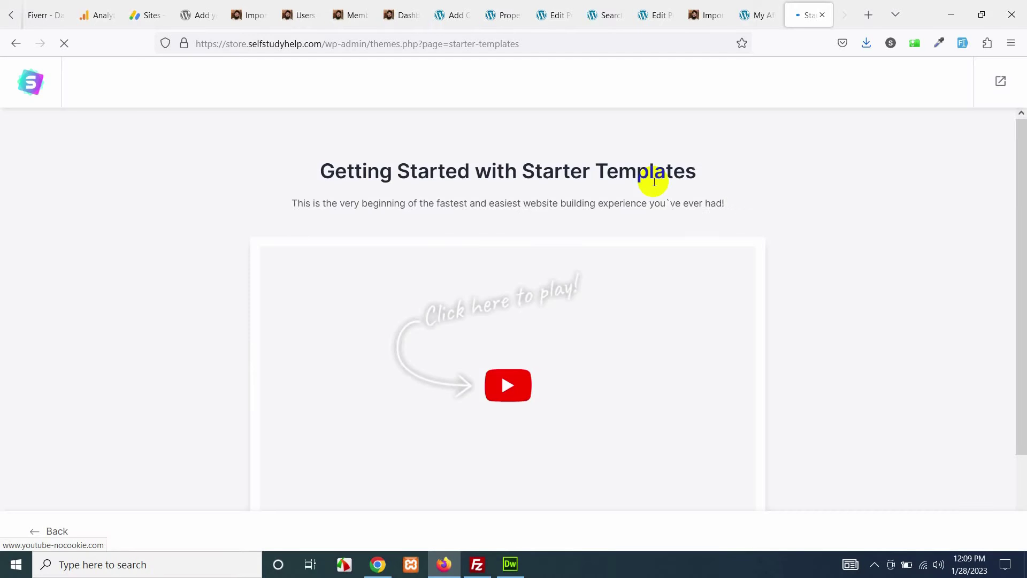
scroll(207, 261, "down", 2)
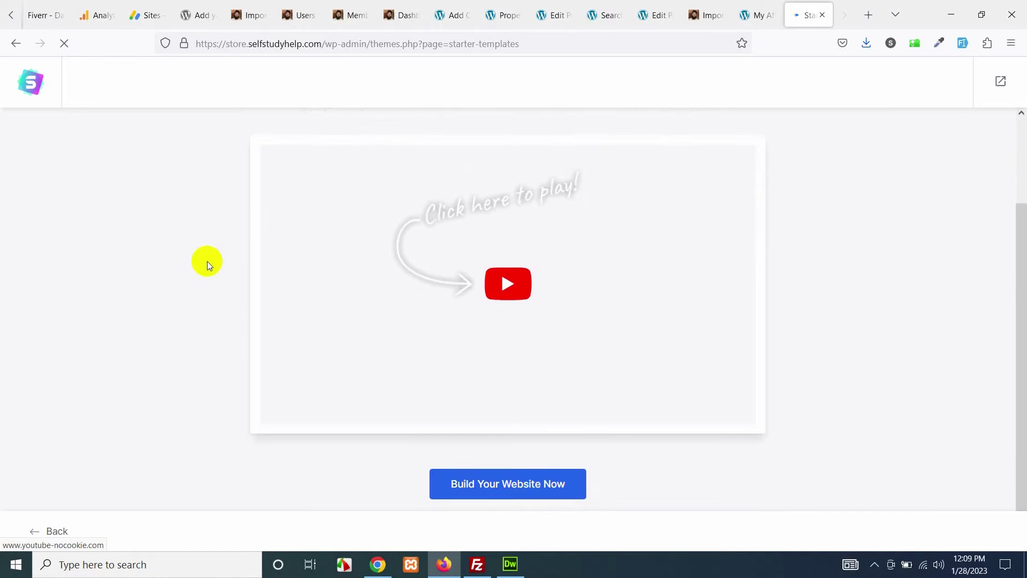
left_click(486, 477)
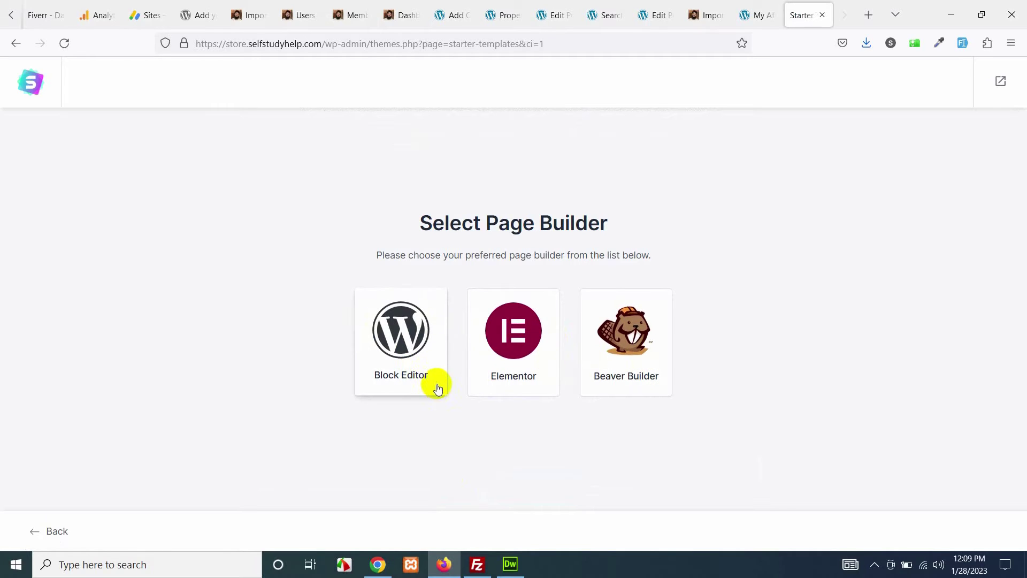
left_click(531, 348)
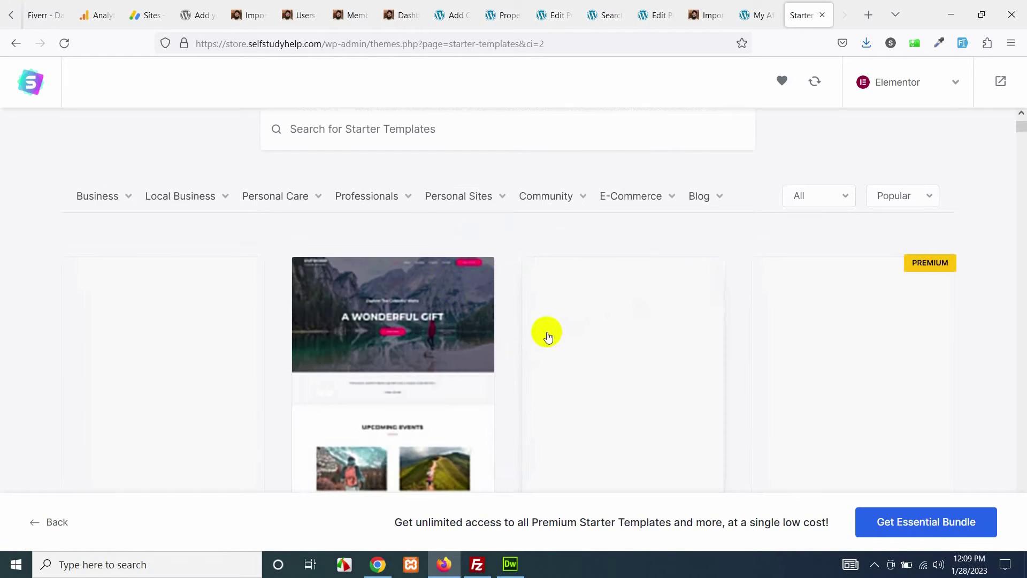
Search templates for 'store' and select the Organic Store template.
scroll(548, 336, "down", 5)
scroll(529, 322, "up", 6)
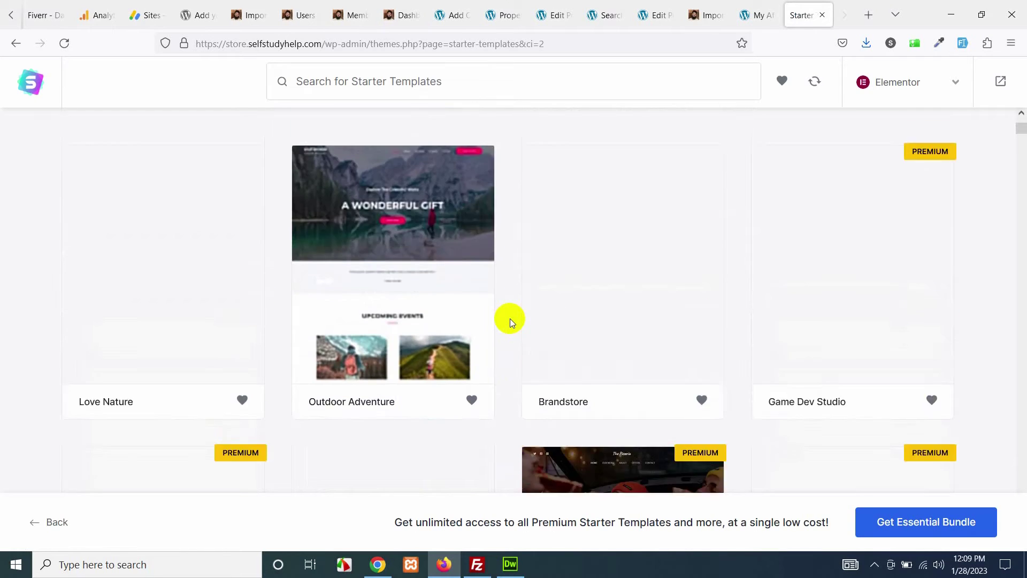
left_click(419, 233)
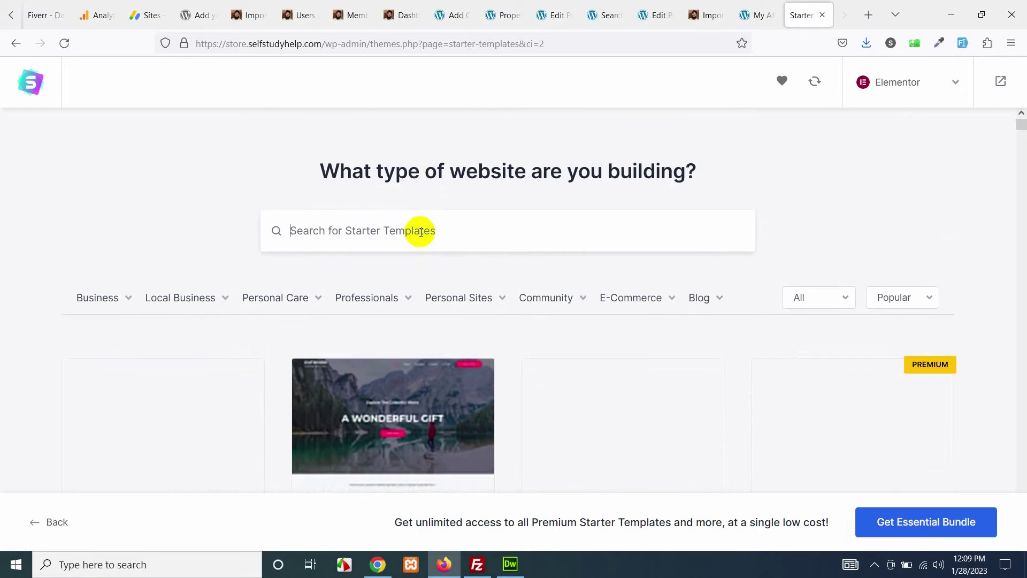
type("store")
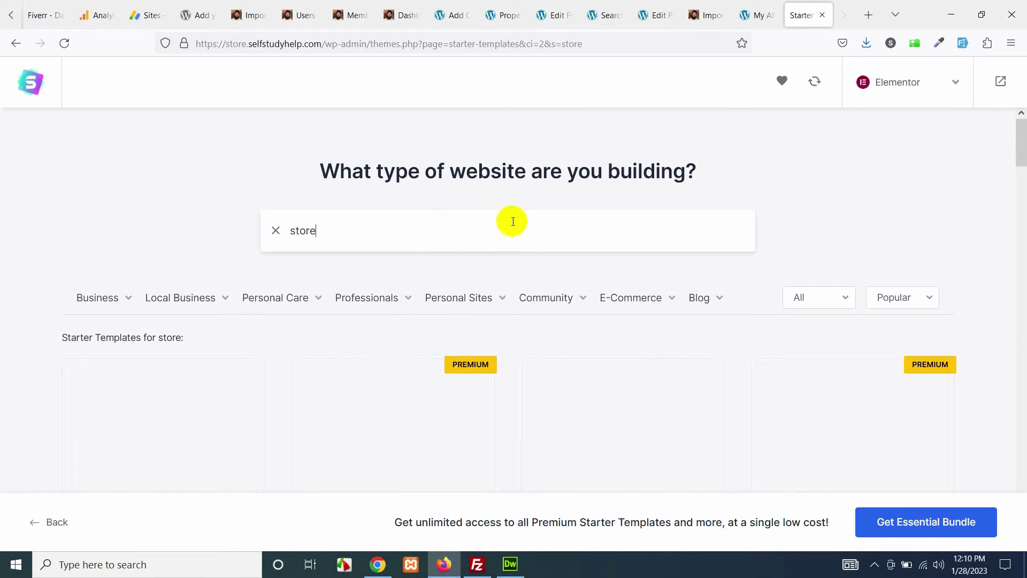
scroll(608, 230, "down", 3)
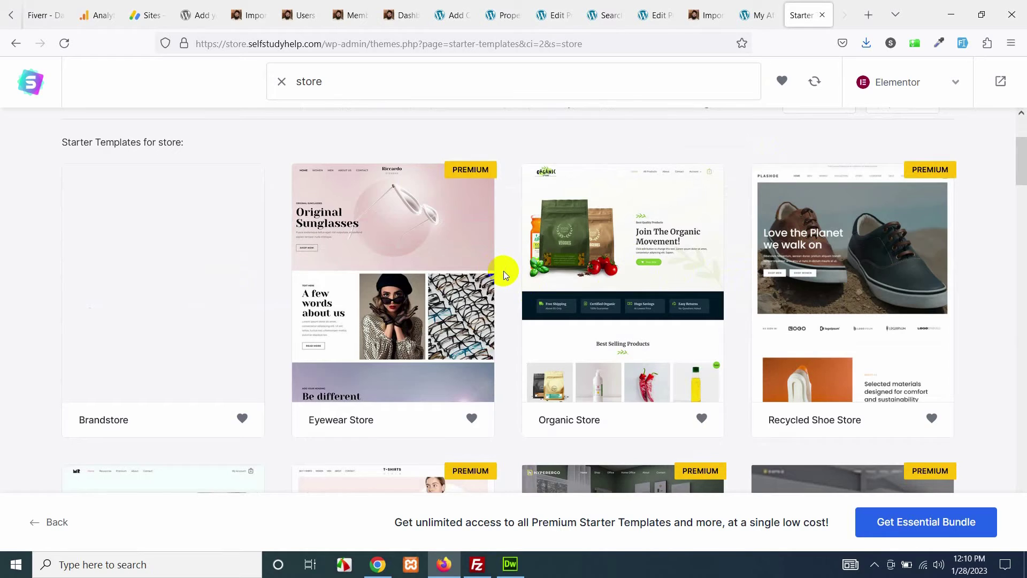
scroll(503, 271, "down", 3)
scroll(503, 271, "up", 3)
scroll(621, 266, "down", 3)
scroll(621, 267, "up", 3)
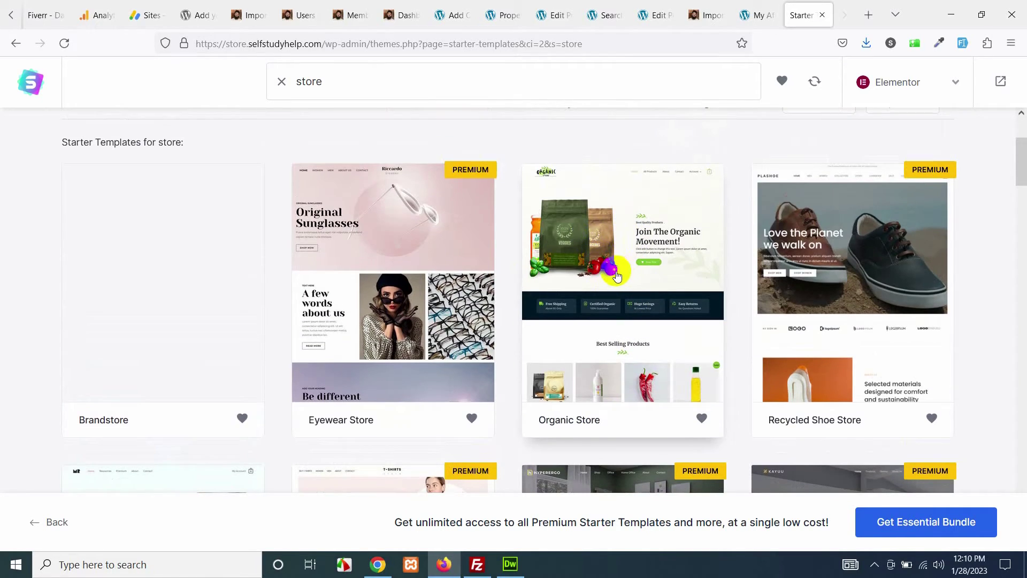
left_click(614, 300)
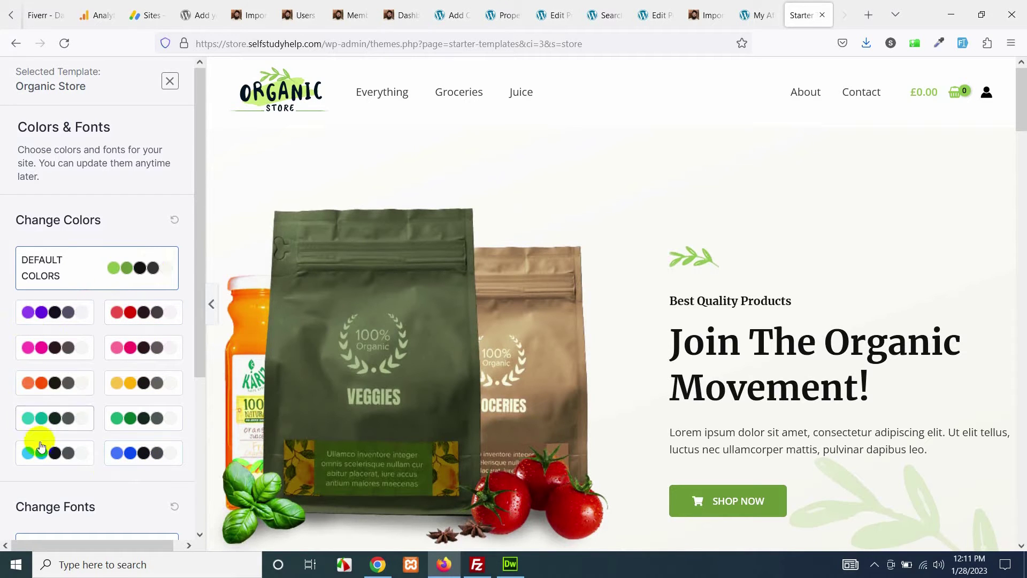
Preview the green, blue and pink palettes, then keep the default colours.
left_click(166, 430)
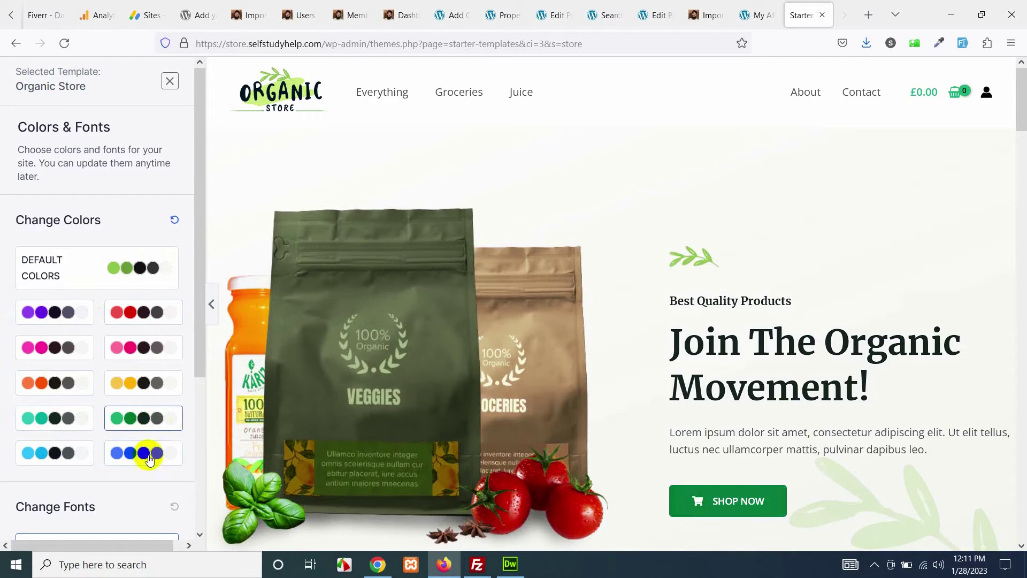
left_click(145, 453)
left_click(143, 348)
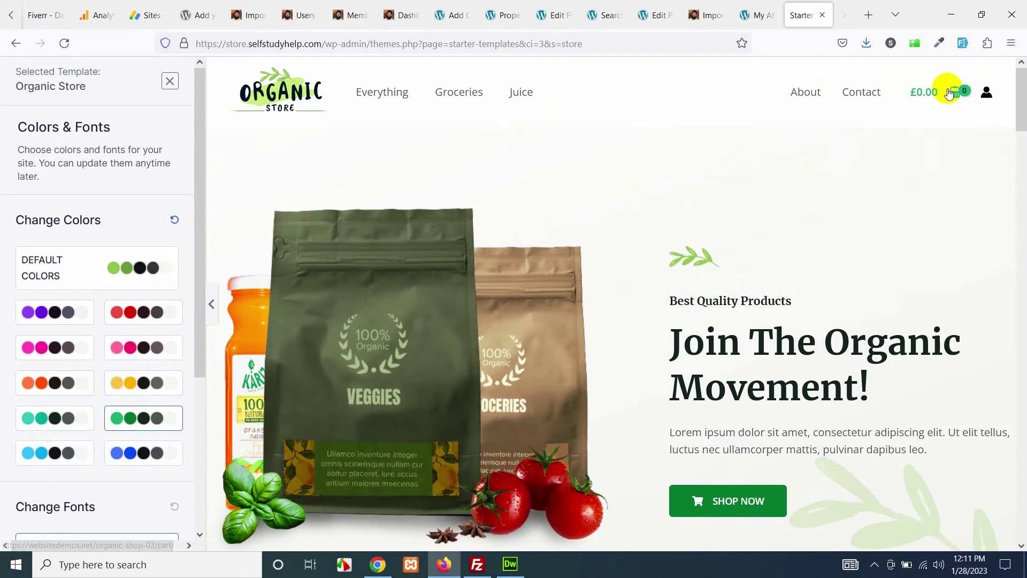
left_click(111, 267)
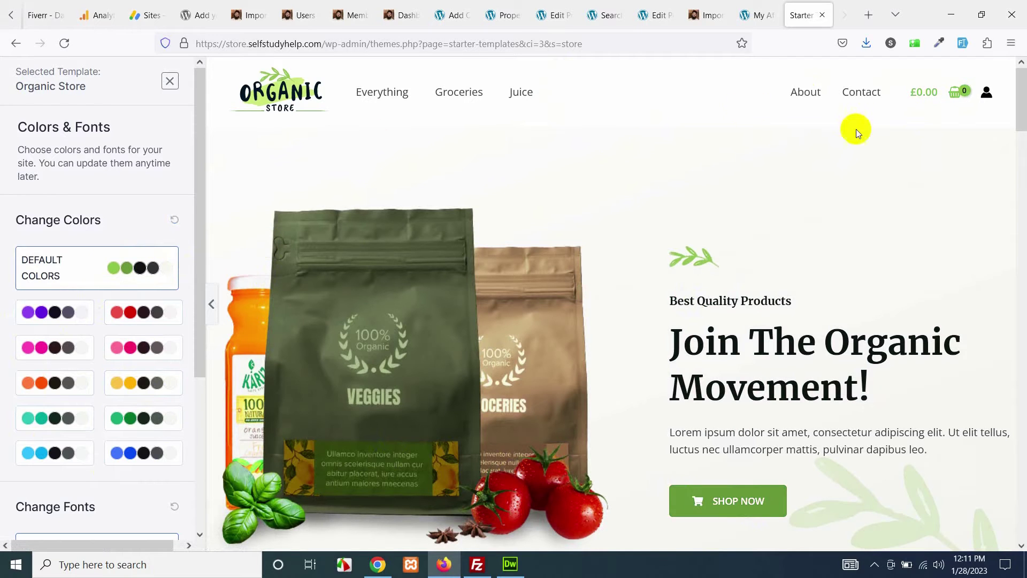
Compare font pairings, choose Poppins / Lato, and continue to the import step.
scroll(107, 480, "down", 4)
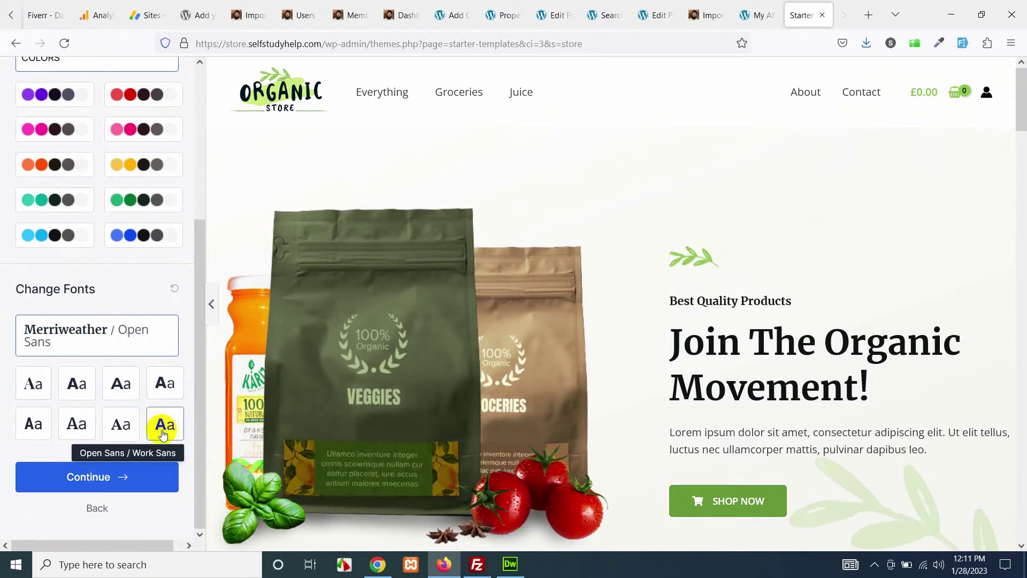
left_click(74, 425)
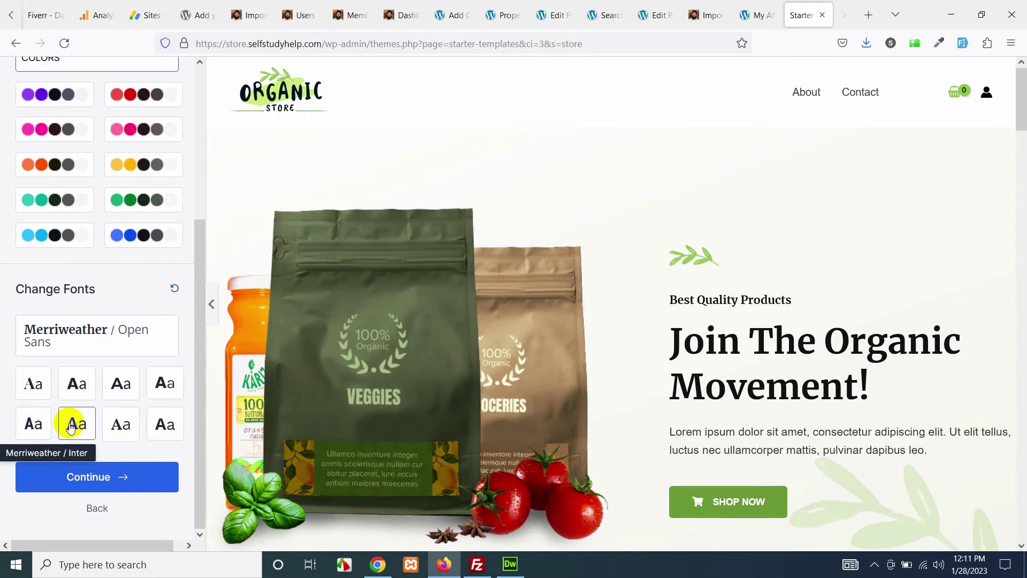
left_click(133, 422)
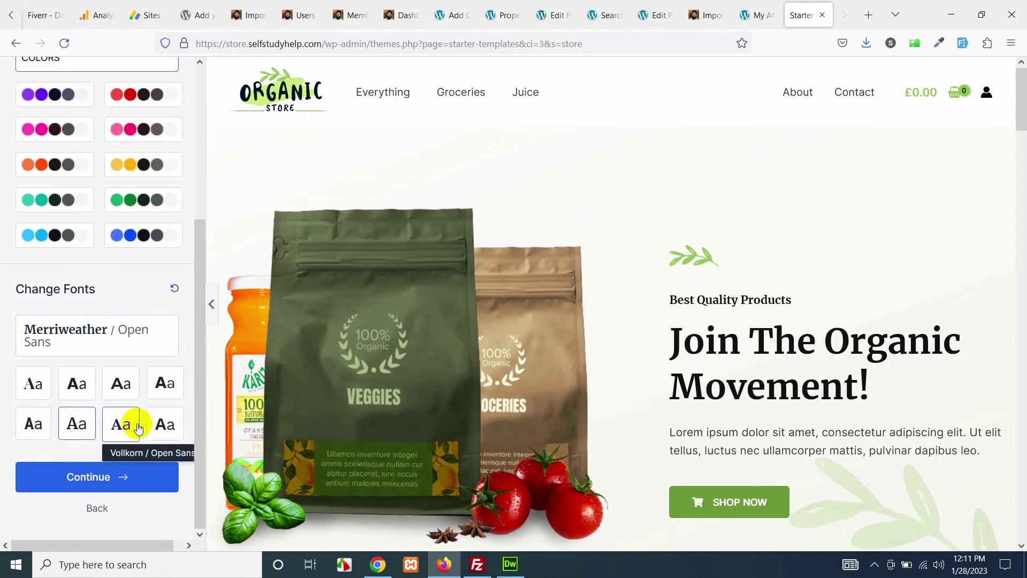
left_click(114, 398)
left_click(69, 385)
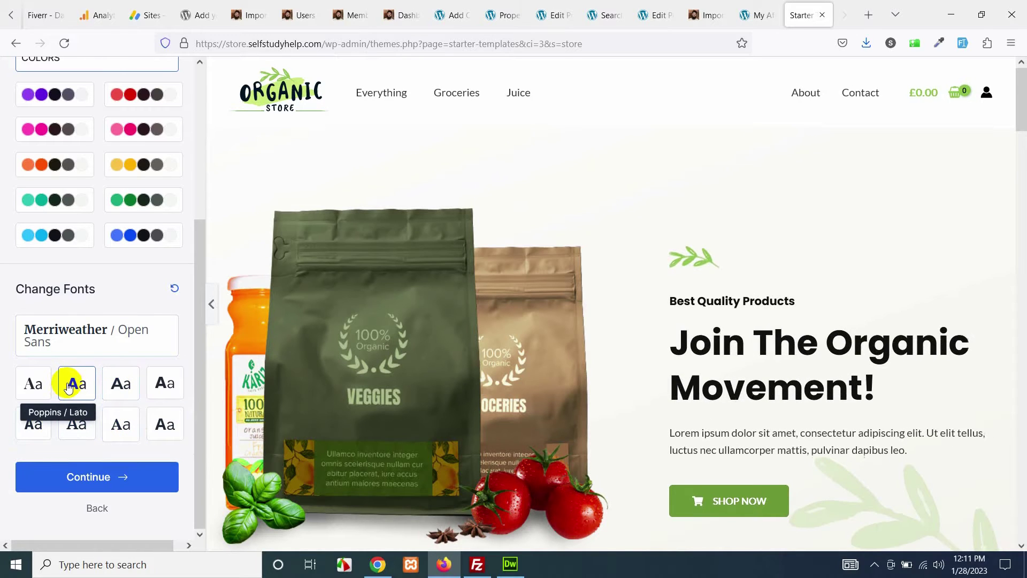
left_click(94, 481)
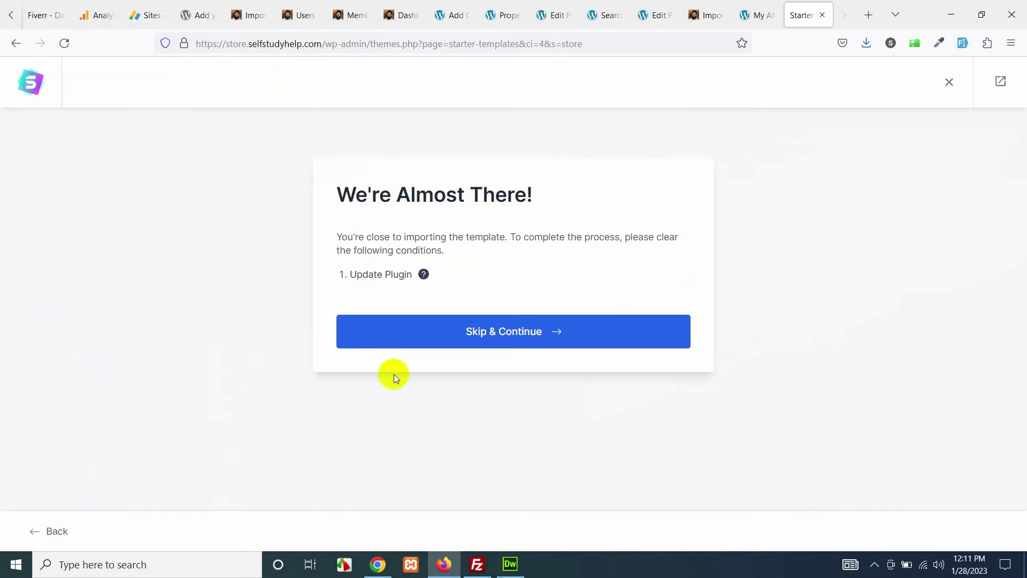
Skip the plugin update, then fill in the first name and work email fields.
left_click(517, 334)
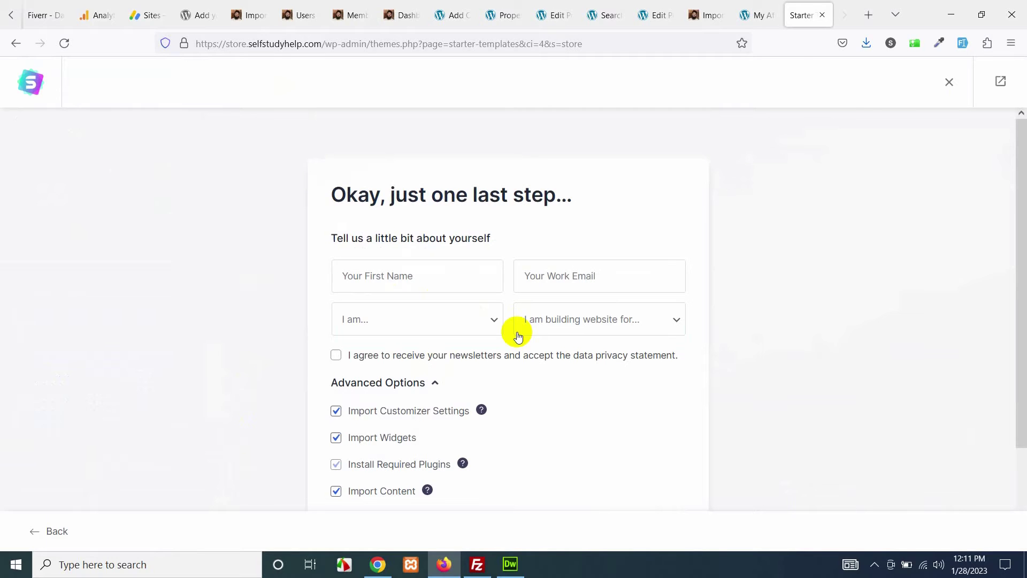
left_click(406, 270)
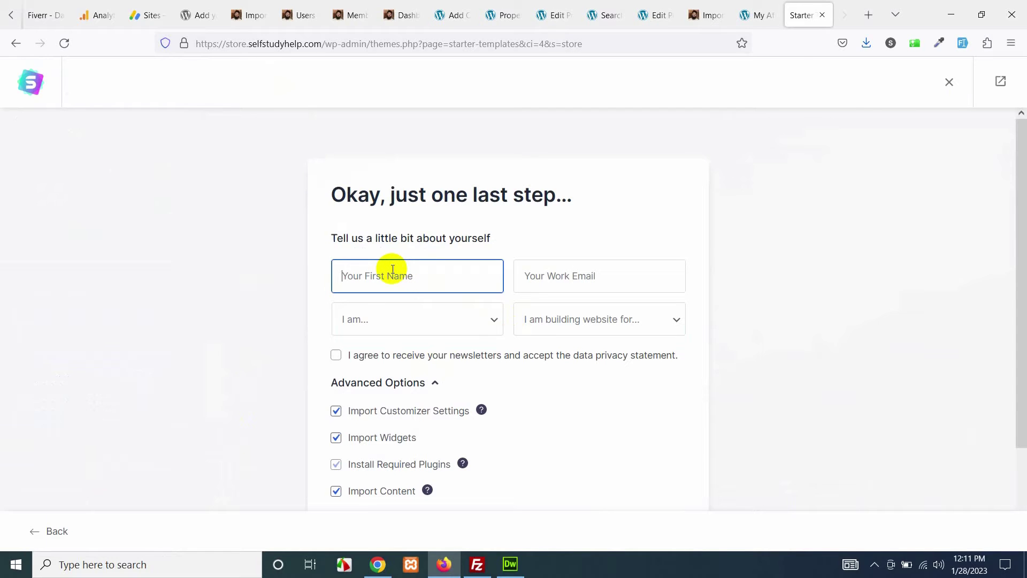
type("Suhail")
key("Tab")
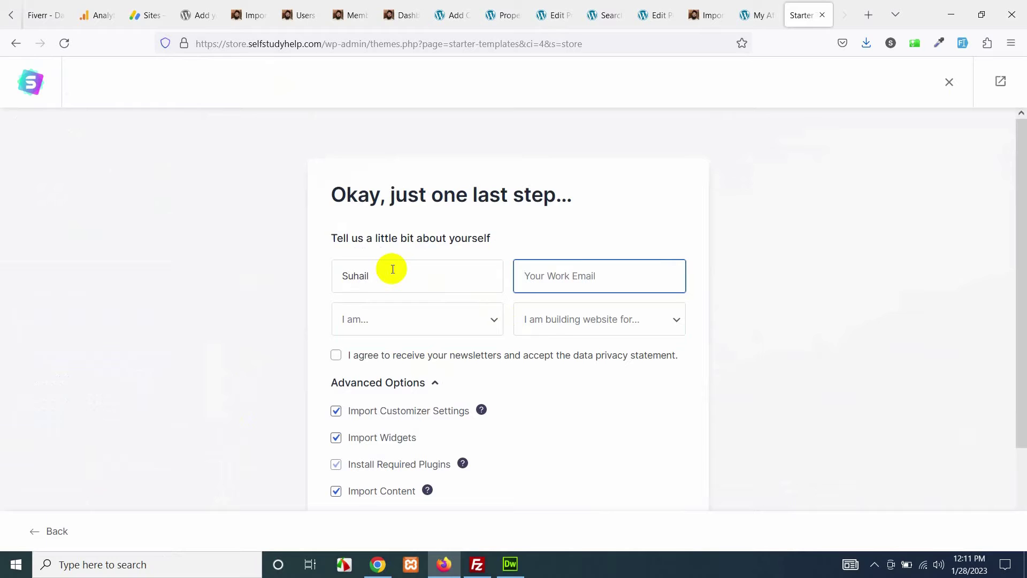
type("suhail")
key("Down")
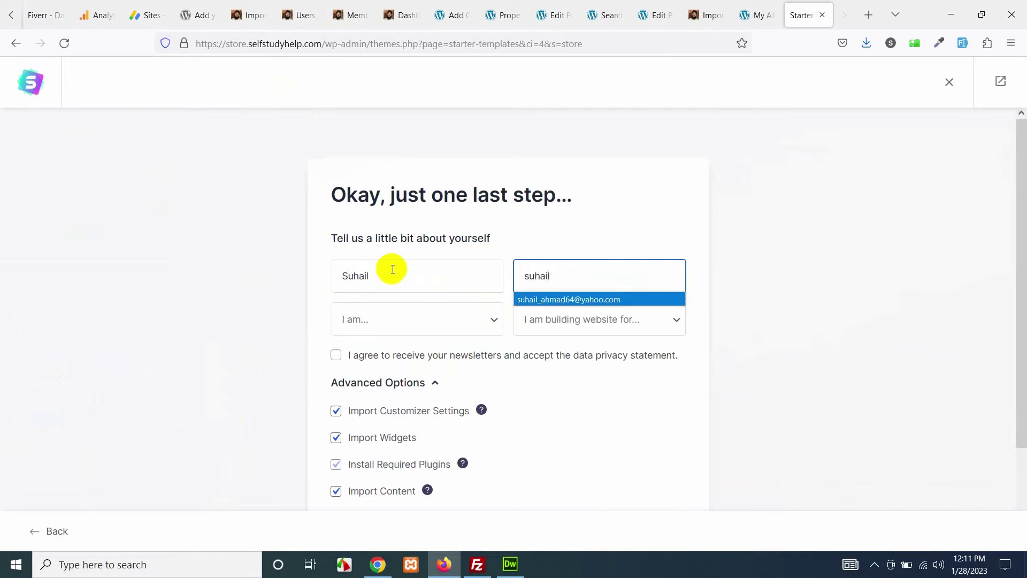
key("Return")
key("Tab")
Set experience to Expert and audience to Myself/My Company, then submit to build.
left_click(403, 332)
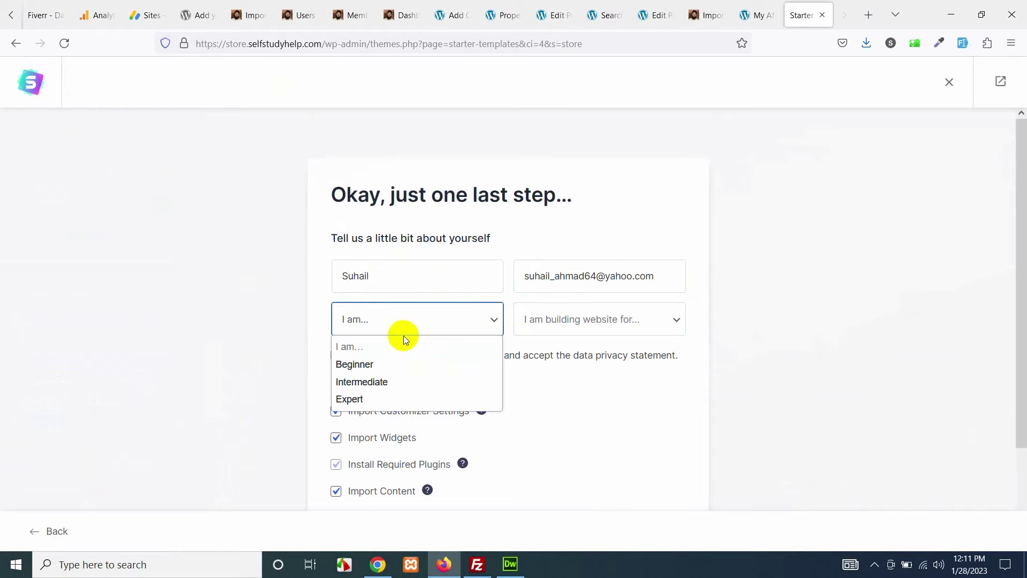
left_click(380, 396)
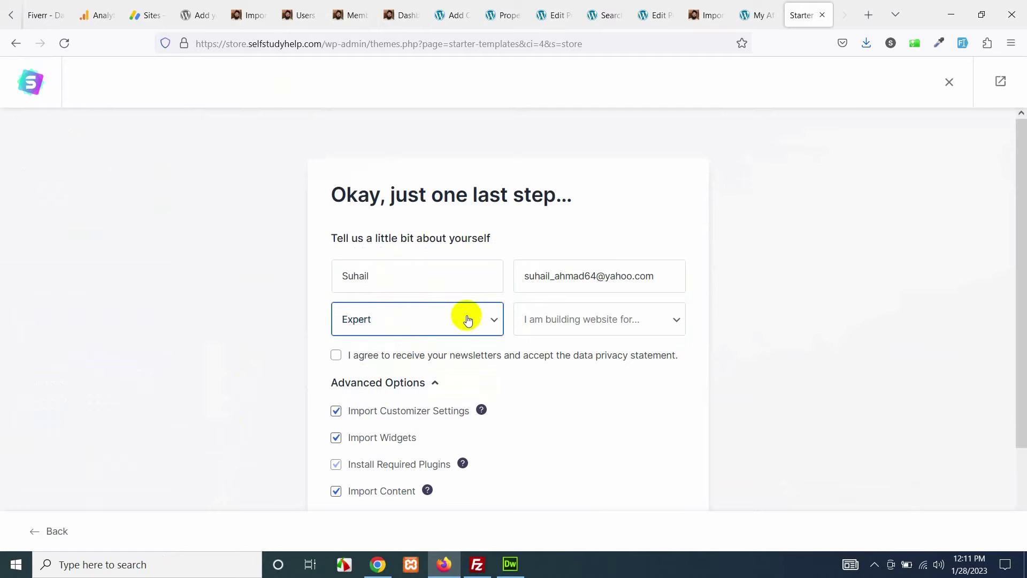
left_click(590, 322)
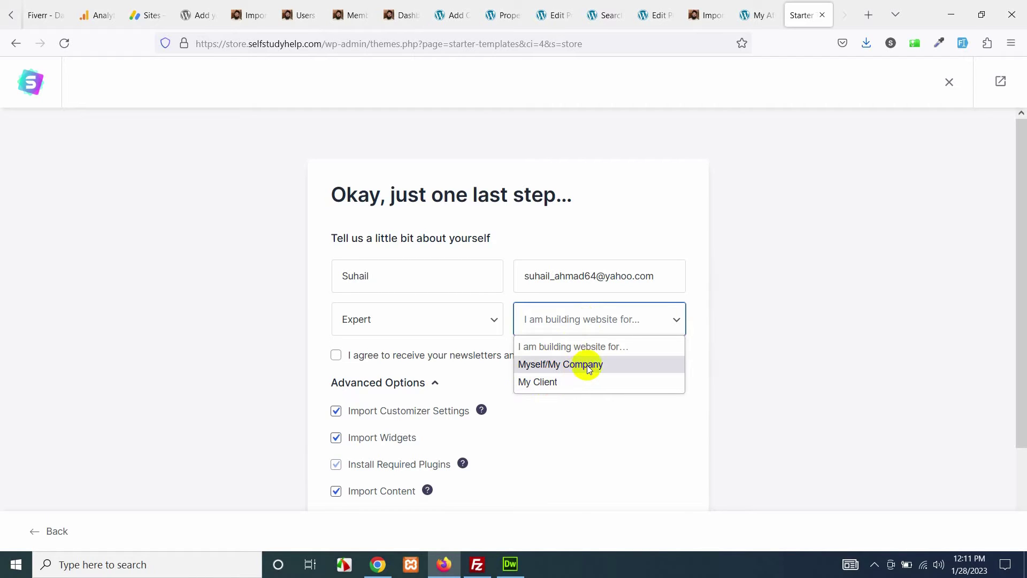
left_click(552, 365)
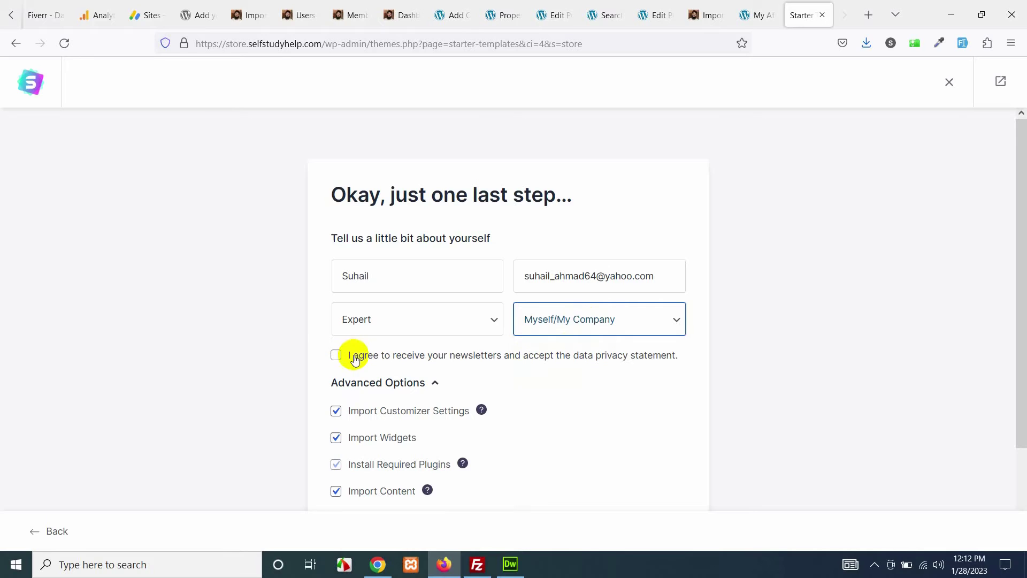
scroll(479, 378, "down", 2)
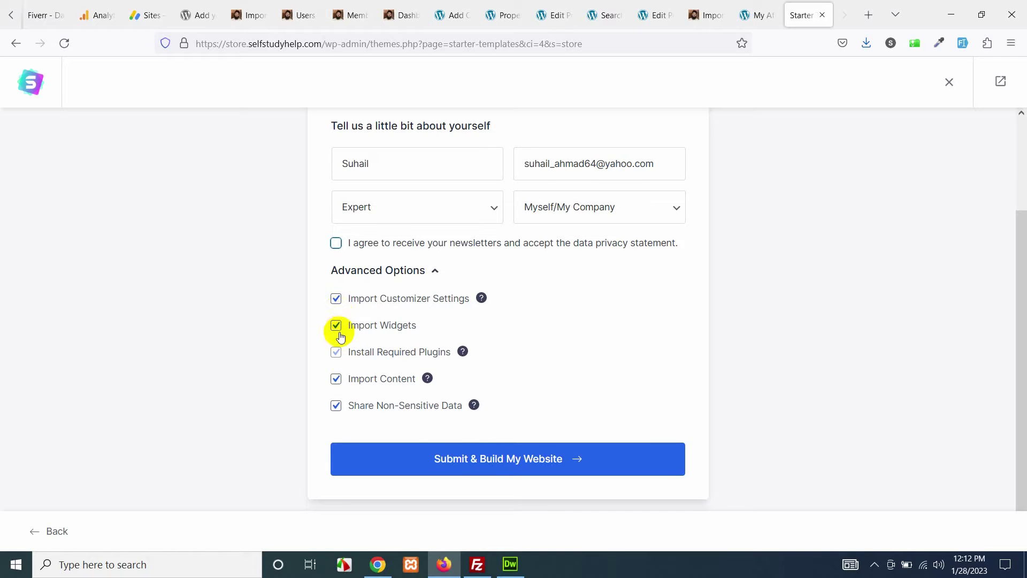
left_click(486, 467)
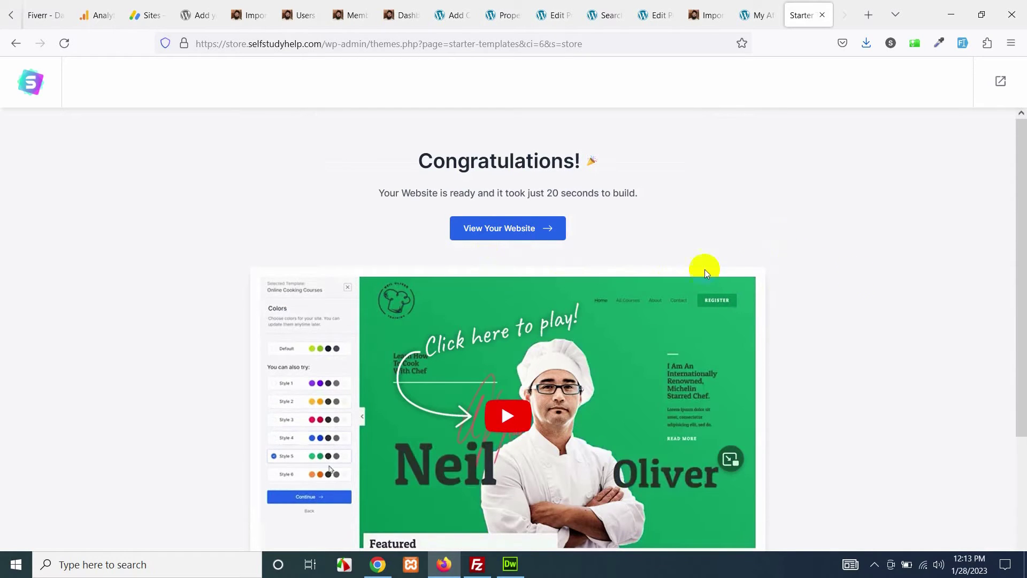
Open the finished Organic Store site from the Congratulations screen's View Your Website link.
left_click(496, 228)
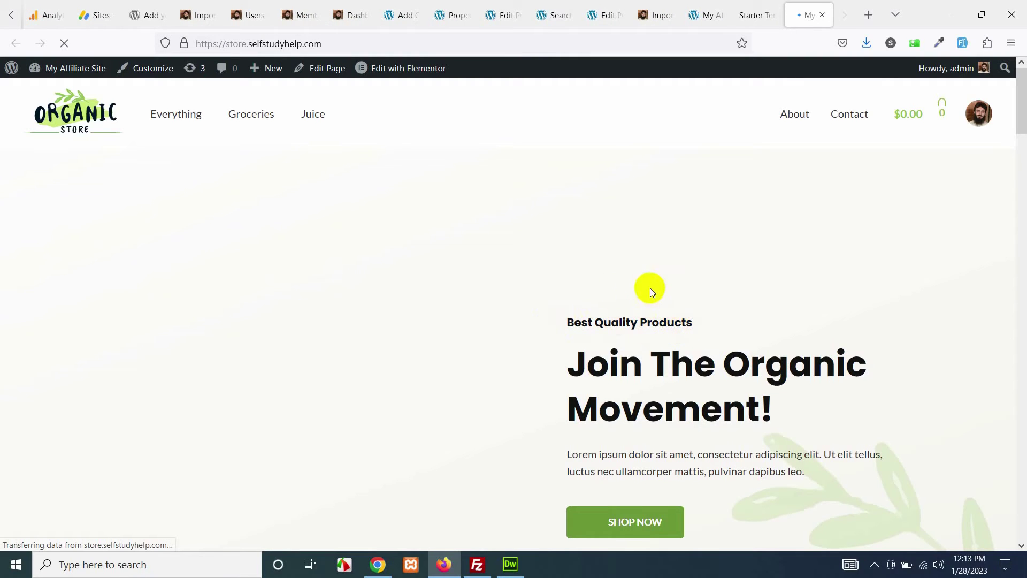
Scroll through the Organic Store homepage, then return to the Starter Templates Congratulations tab.
scroll(656, 297, "down", 8)
scroll(683, 301, "up", 8)
scroll(615, 310, "down", 6)
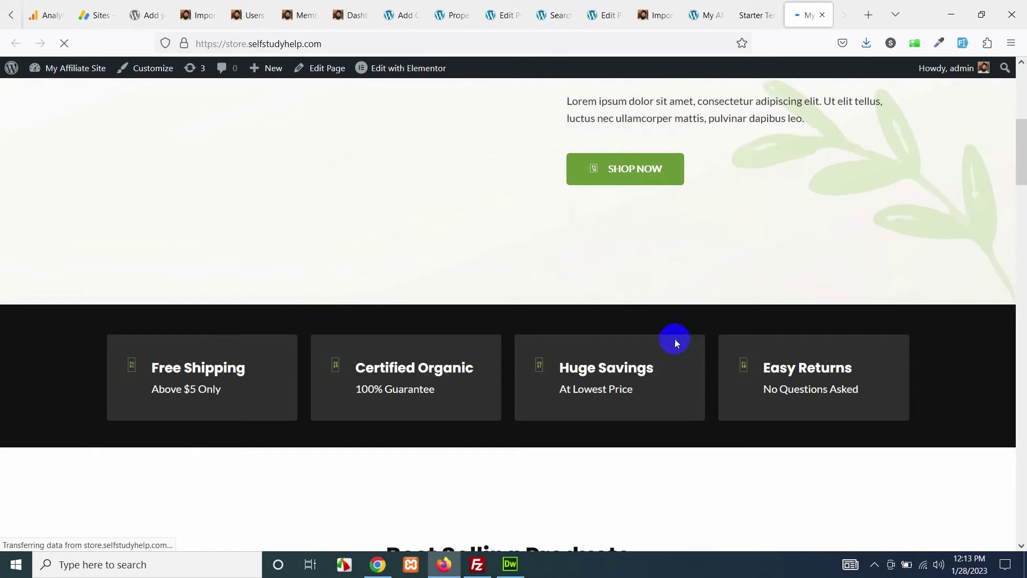
scroll(665, 332, "up", 6)
scroll(647, 332, "down", 15)
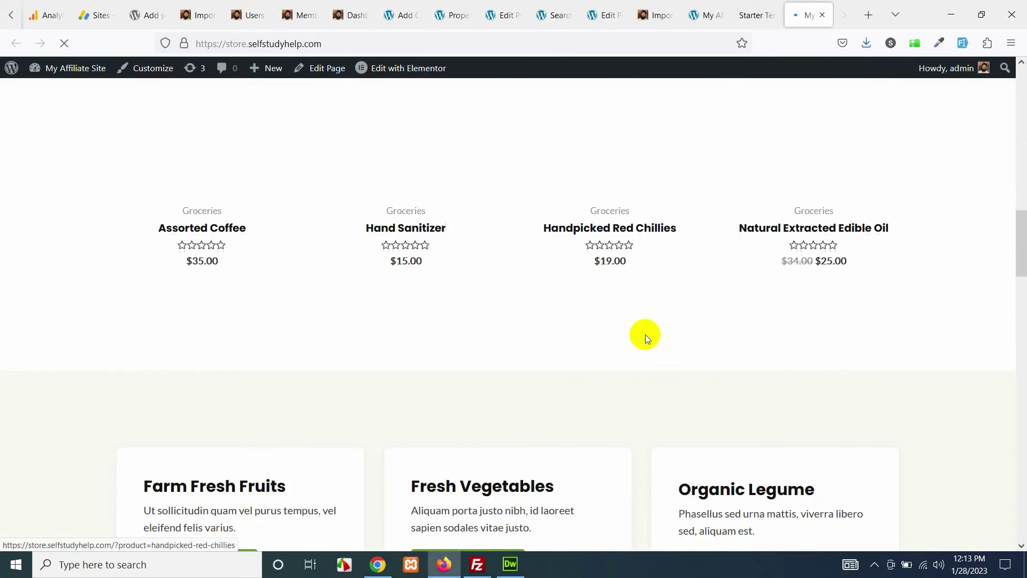
scroll(641, 336, "down", 10)
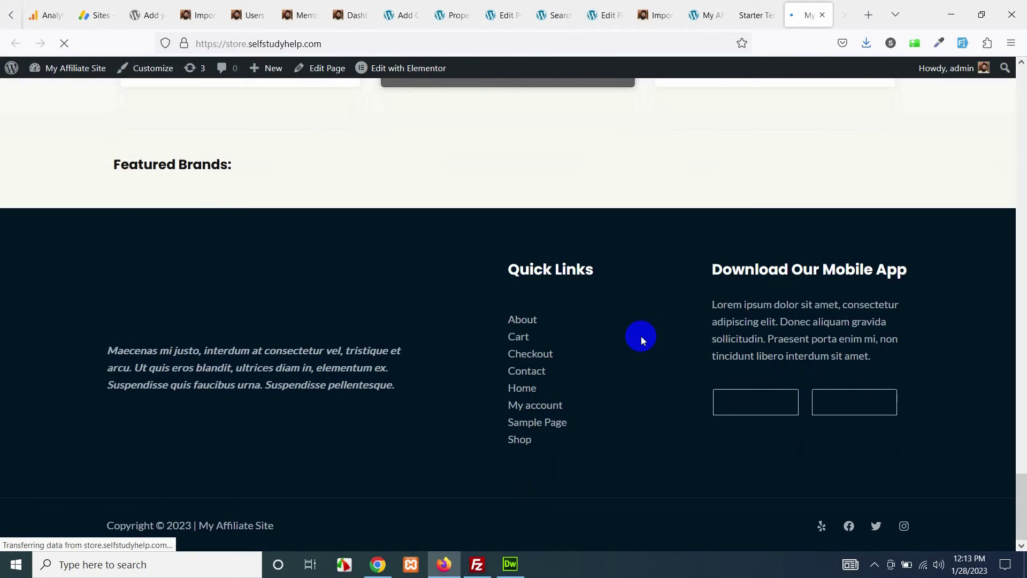
scroll(644, 408, "up", 12)
scroll(642, 381, "up", 15)
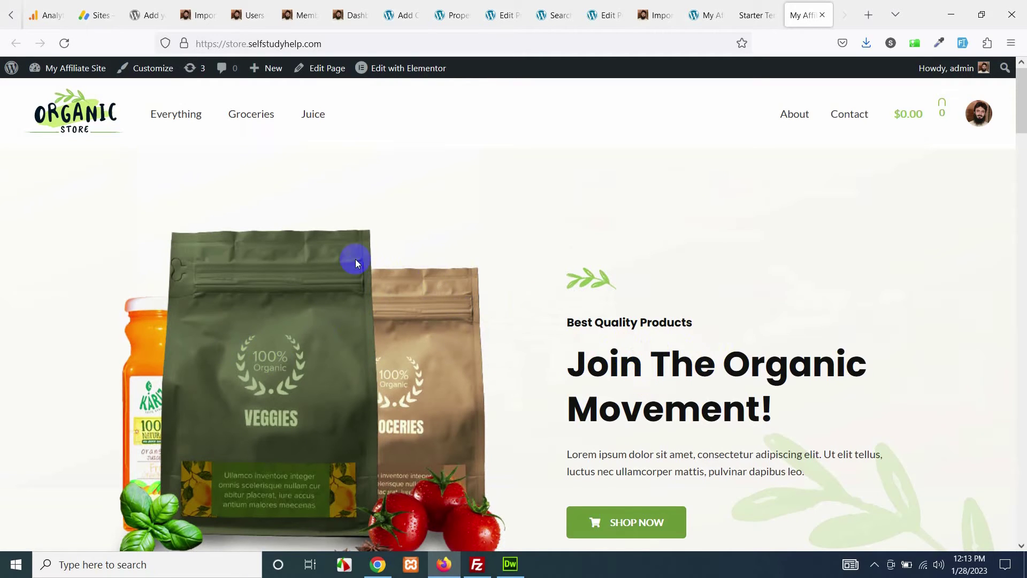
scroll(658, 360, "down", 3)
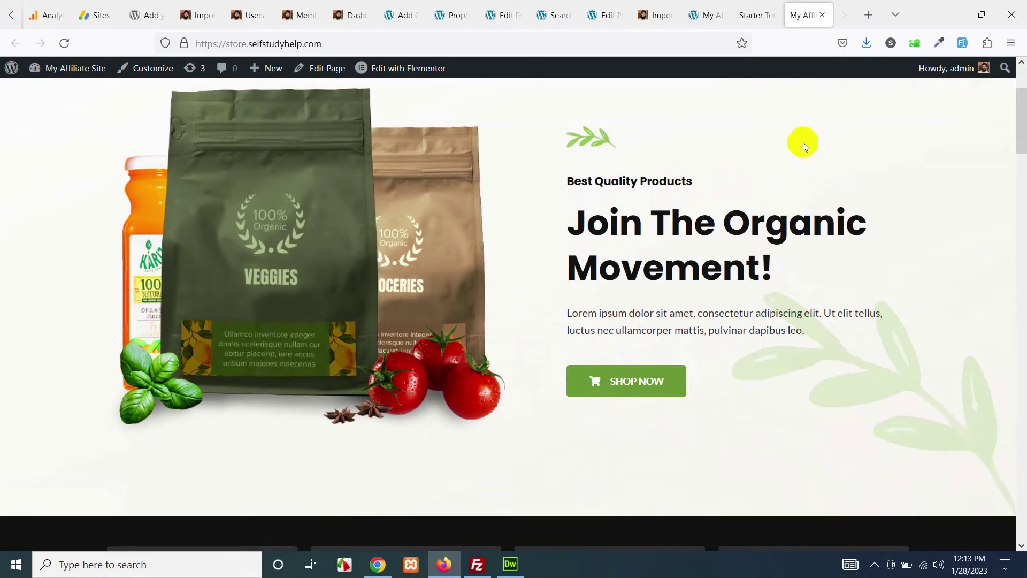
left_click(390, 73)
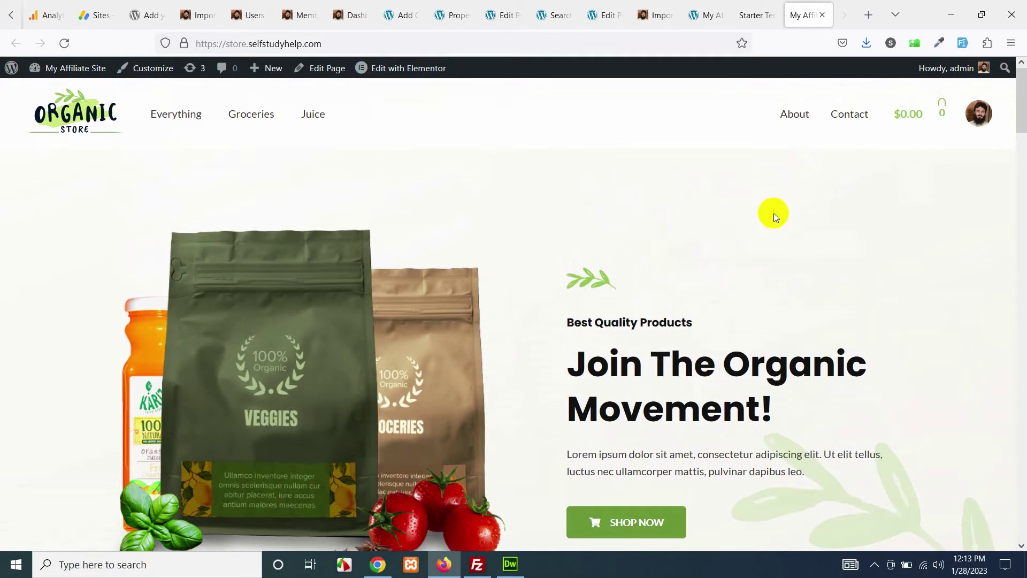
left_click(749, 10)
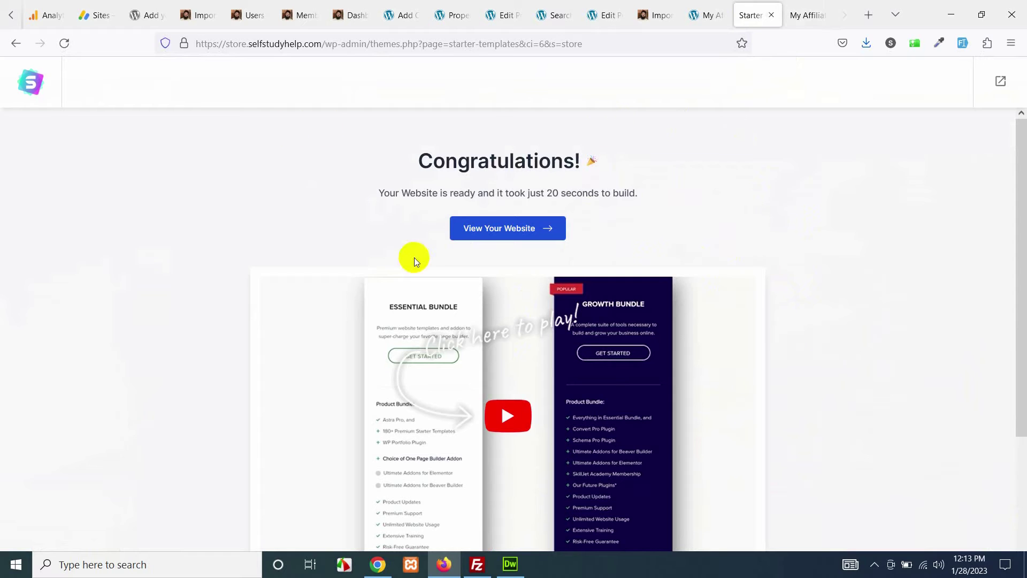
Open Products, select all 12 sample products and move them to the Trash.
left_click(1002, 84)
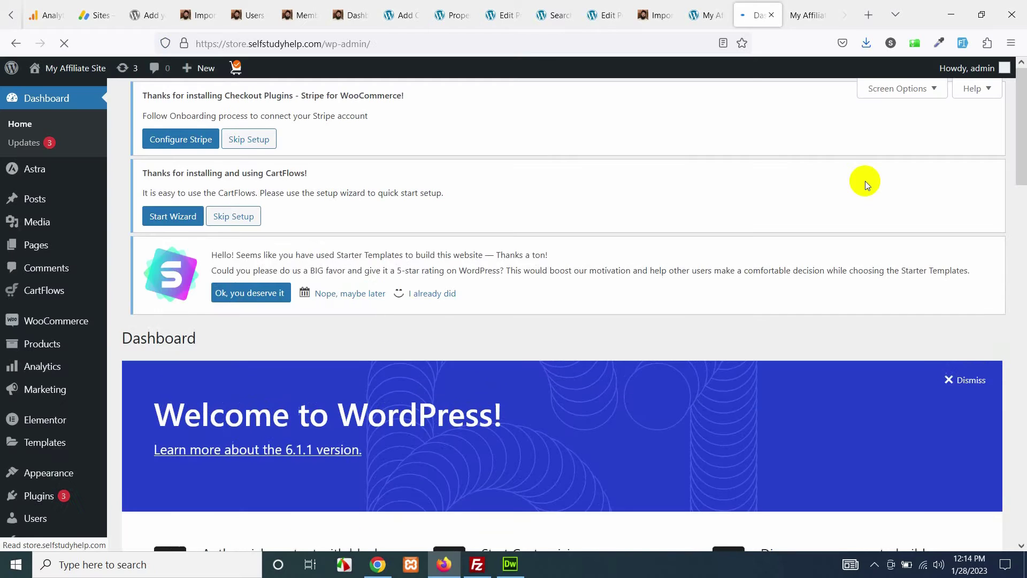
scroll(422, 236, "down", 6)
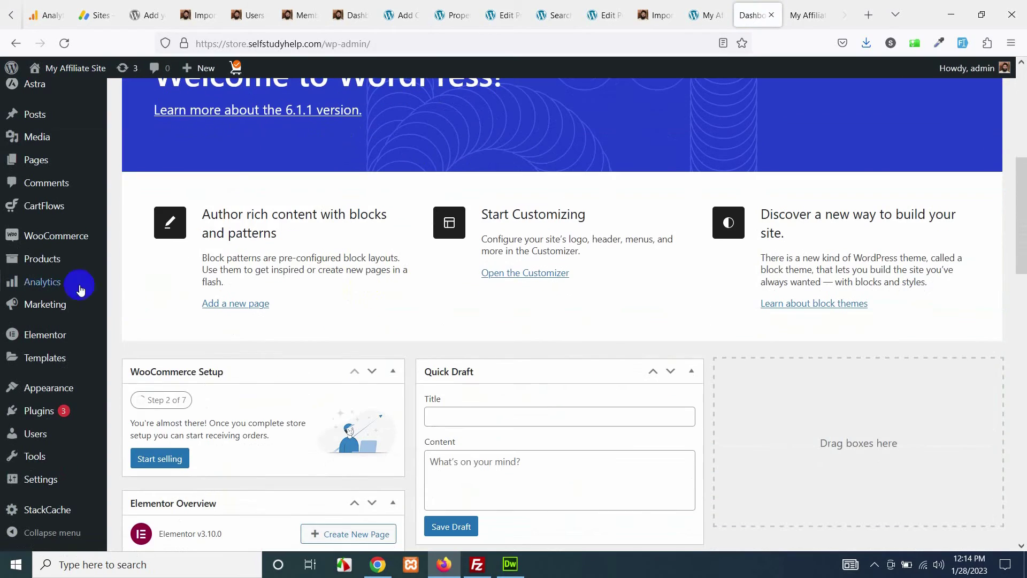
mouse_move(39, 234)
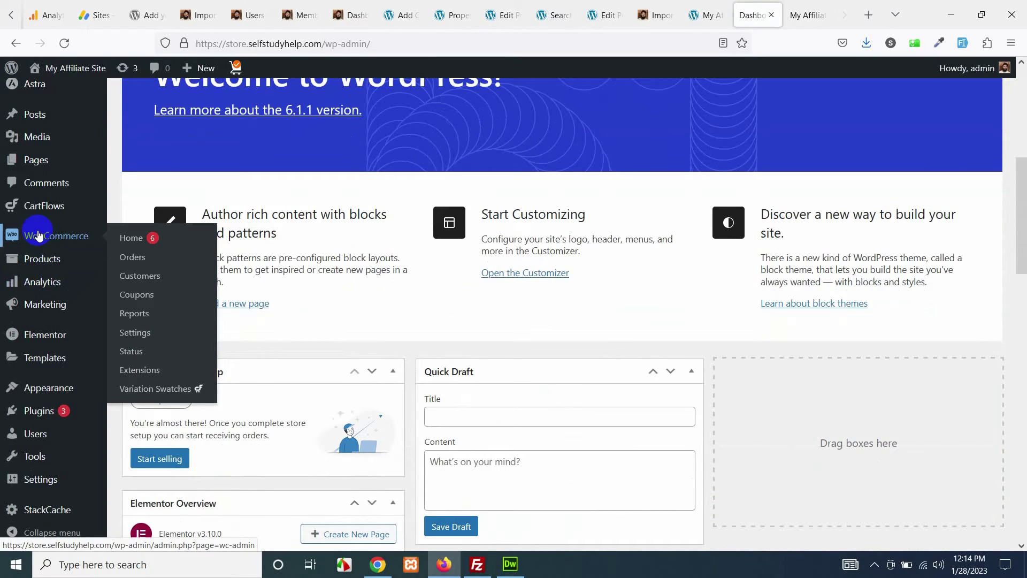
mouse_move(40, 265)
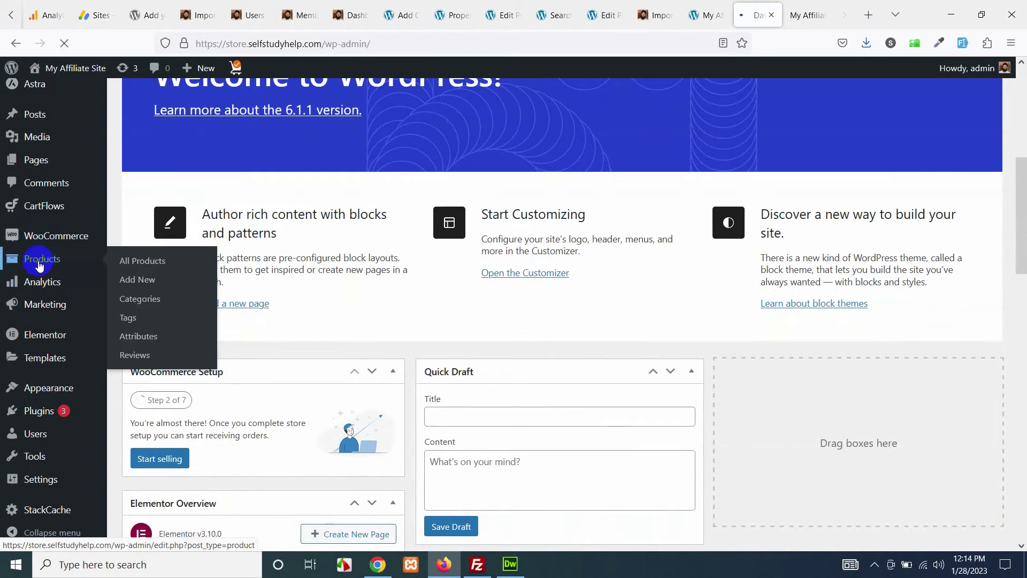
left_click(40, 264)
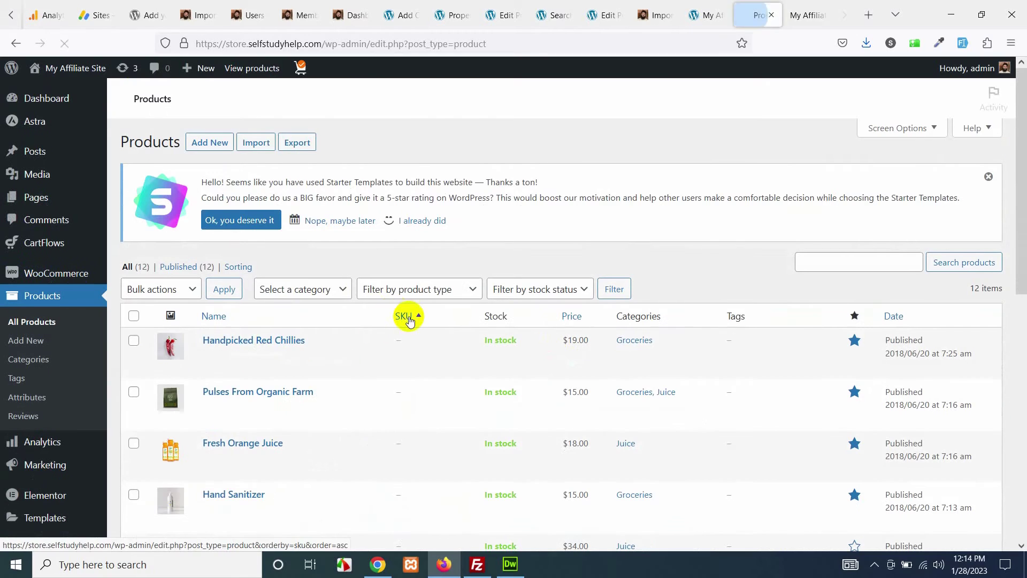
scroll(407, 331, "down", 2)
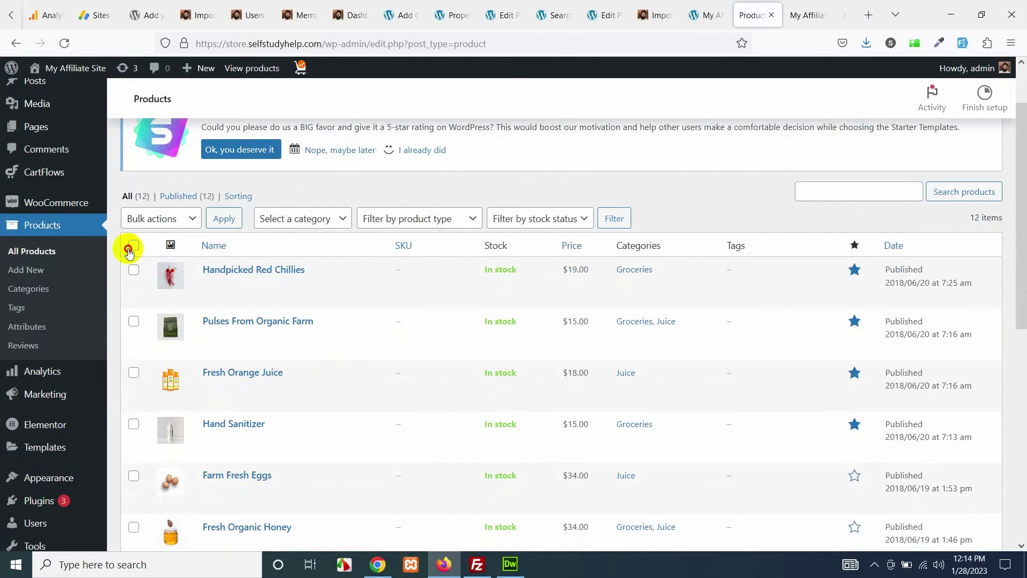
left_click(131, 244)
scroll(182, 348, "down", 10)
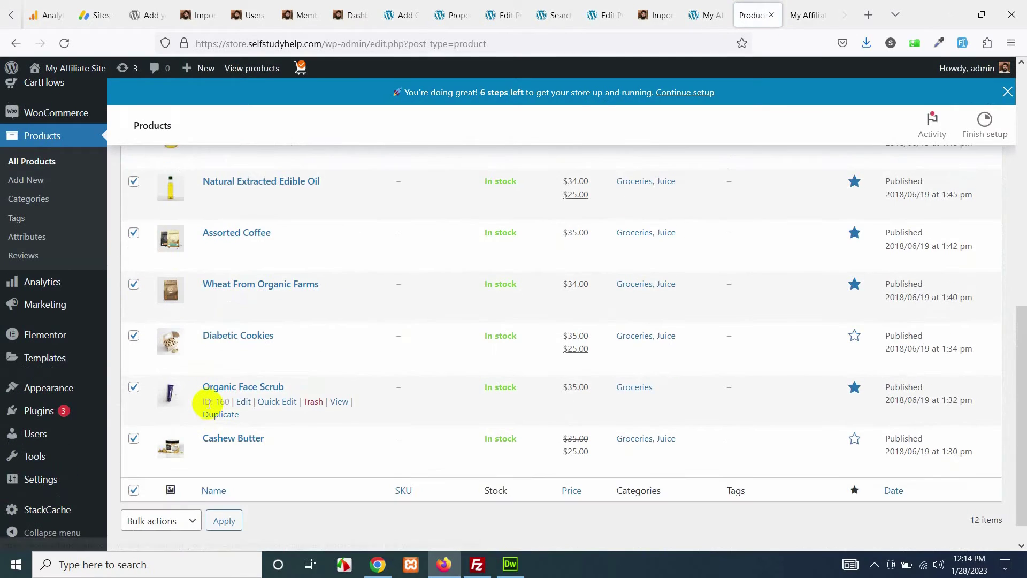
scroll(207, 414, "up", 12)
left_click(167, 315)
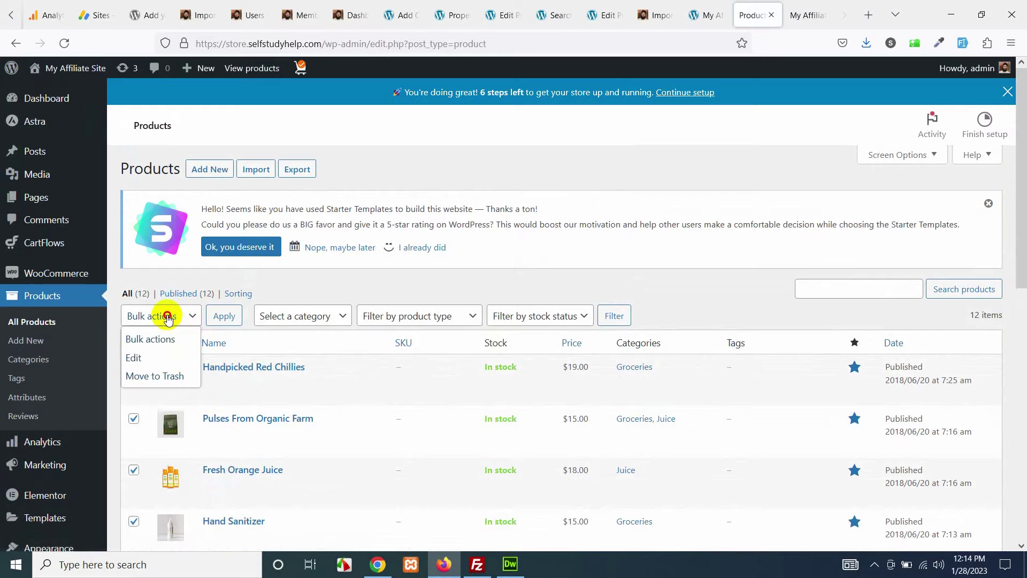
left_click(153, 373)
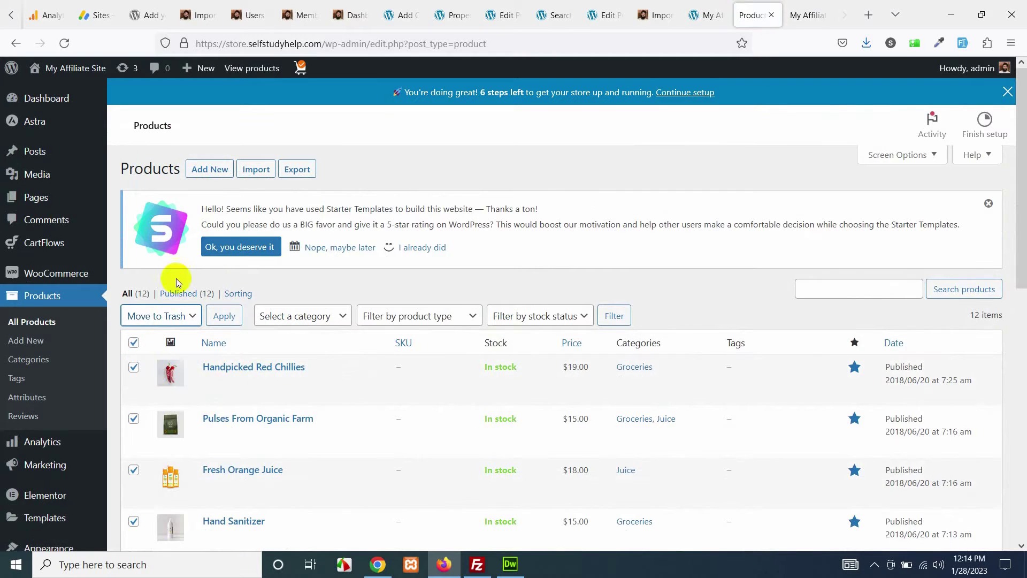
left_click(219, 320)
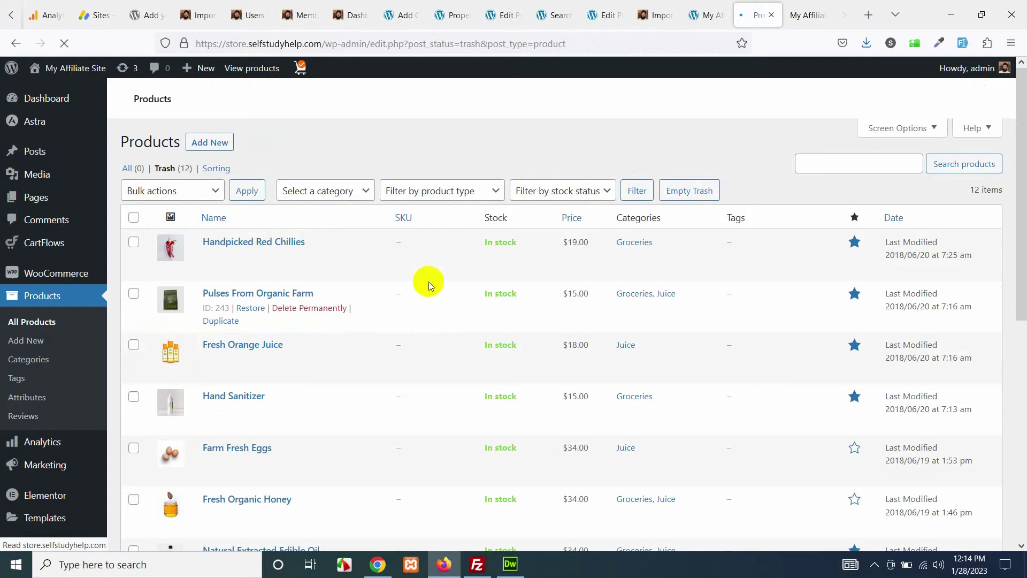
Select everything in the Trash, delete it permanently, and return to the empty product list.
scroll(385, 399, "down", 3)
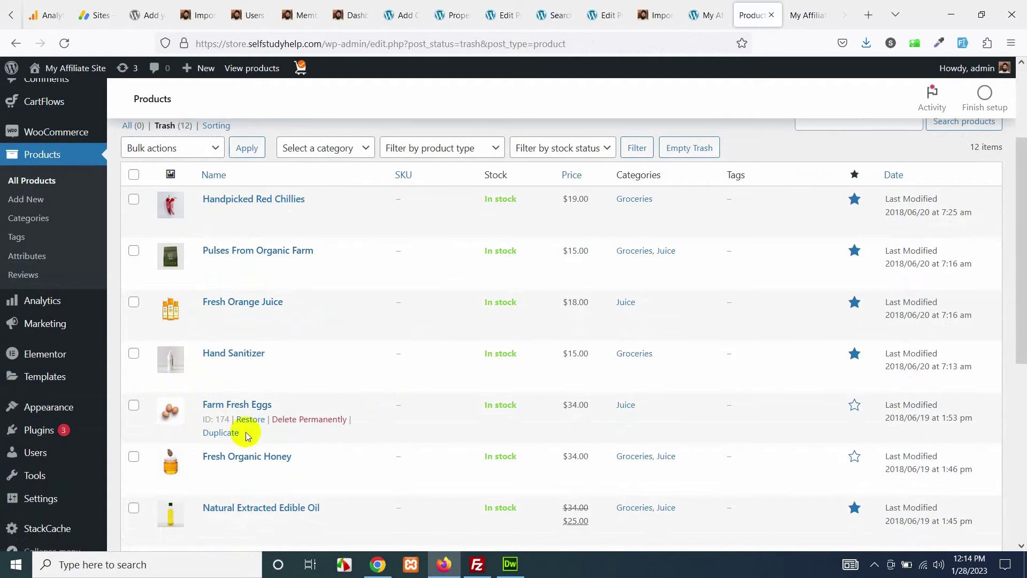
scroll(178, 378, "up", 3)
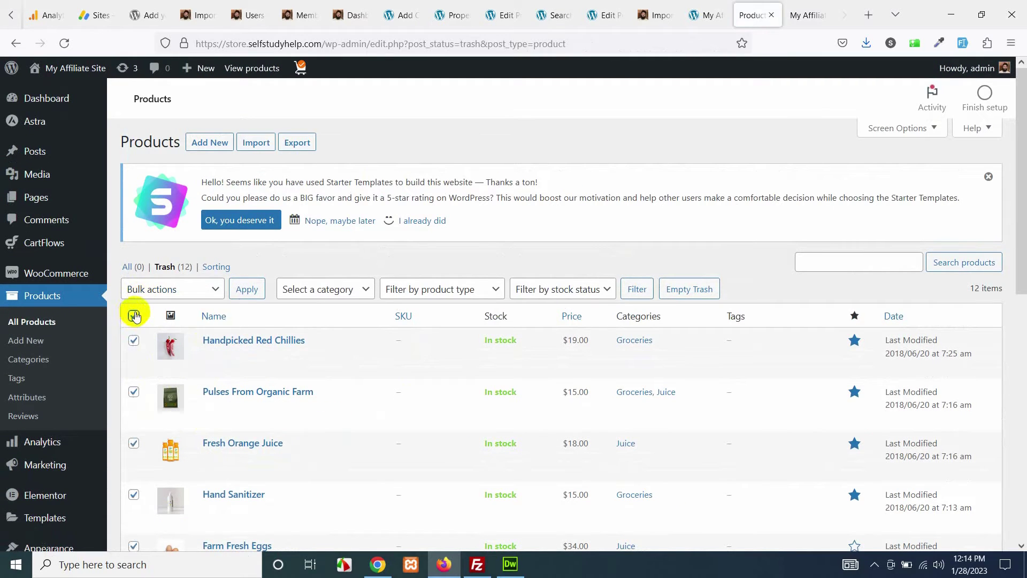
left_click(142, 289)
left_click(138, 348)
left_click(257, 290)
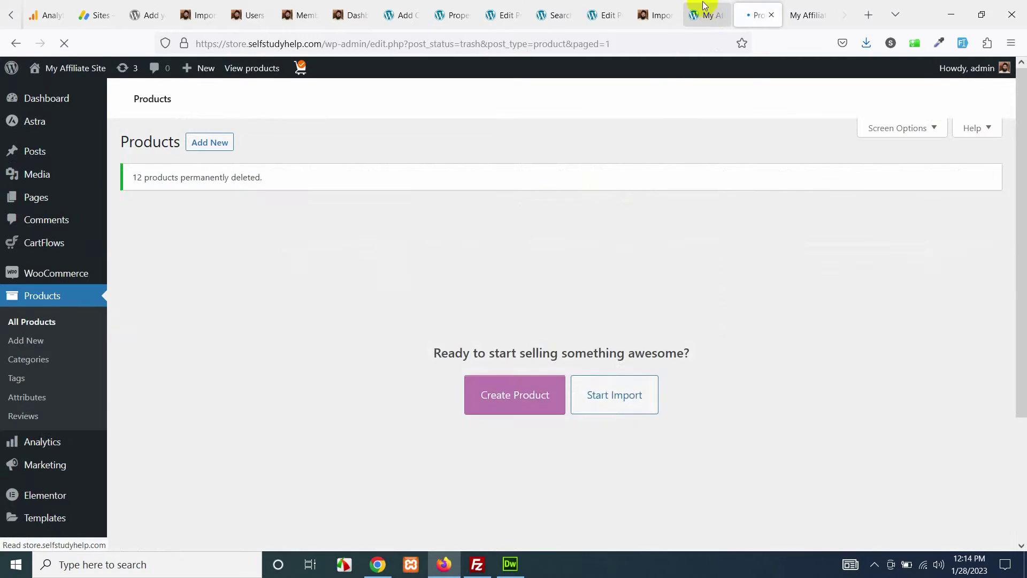
left_click(705, 15)
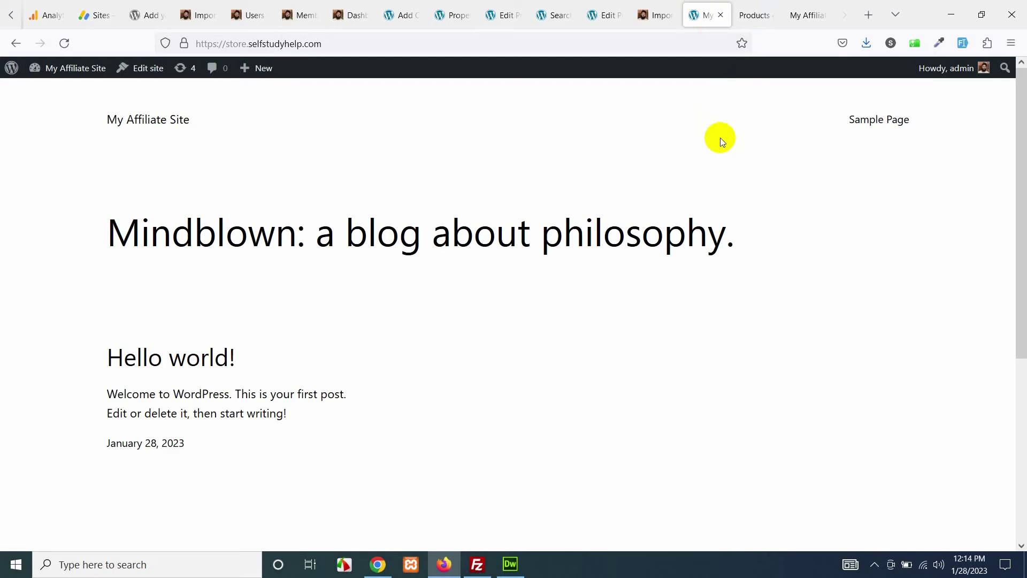
left_click(754, 15)
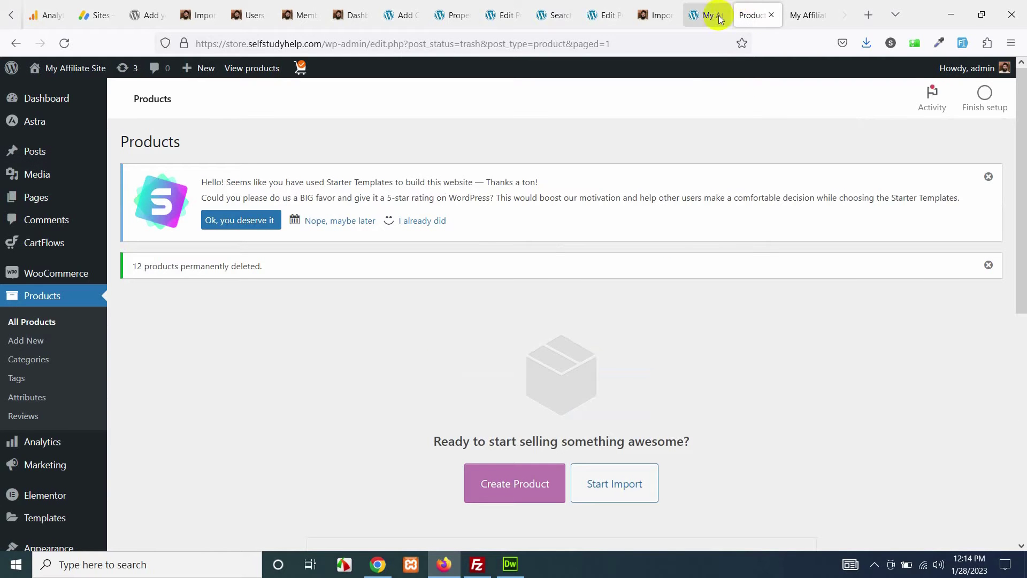
Load Amazon in a new tab and search for 'kitchen appliances'.
left_click(865, 16)
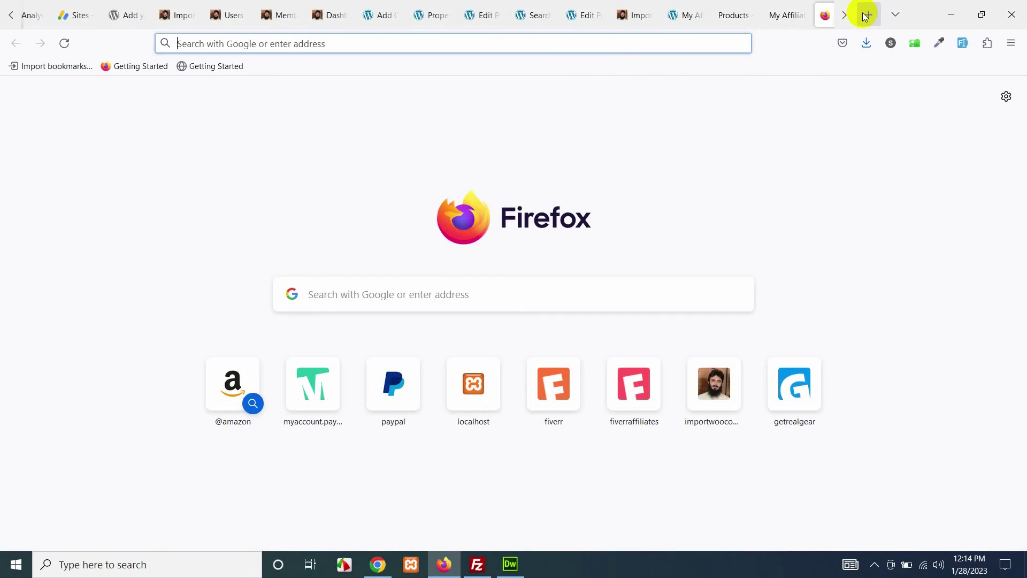
left_click(601, 40)
type("amazon.com/")
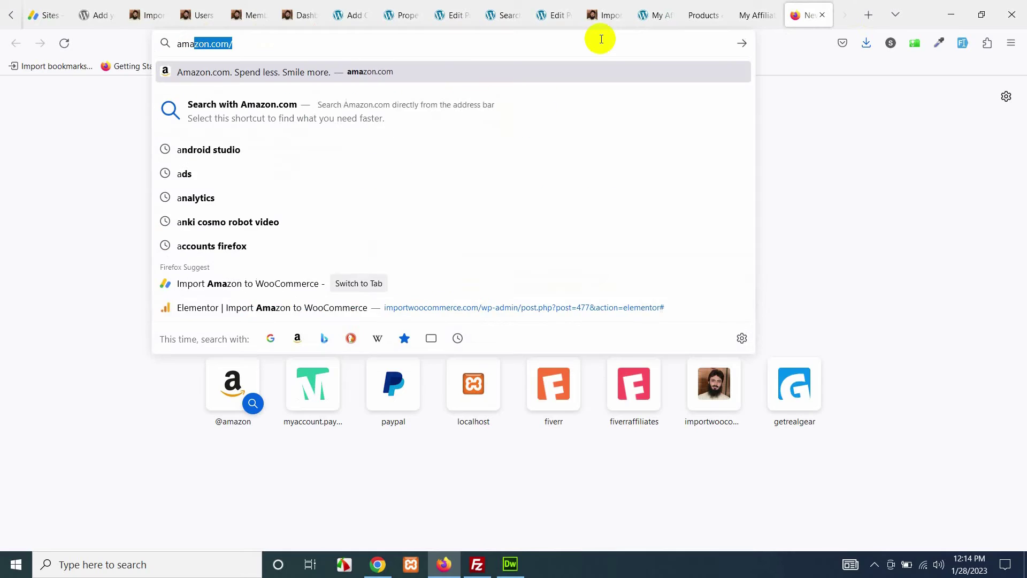
key("Return")
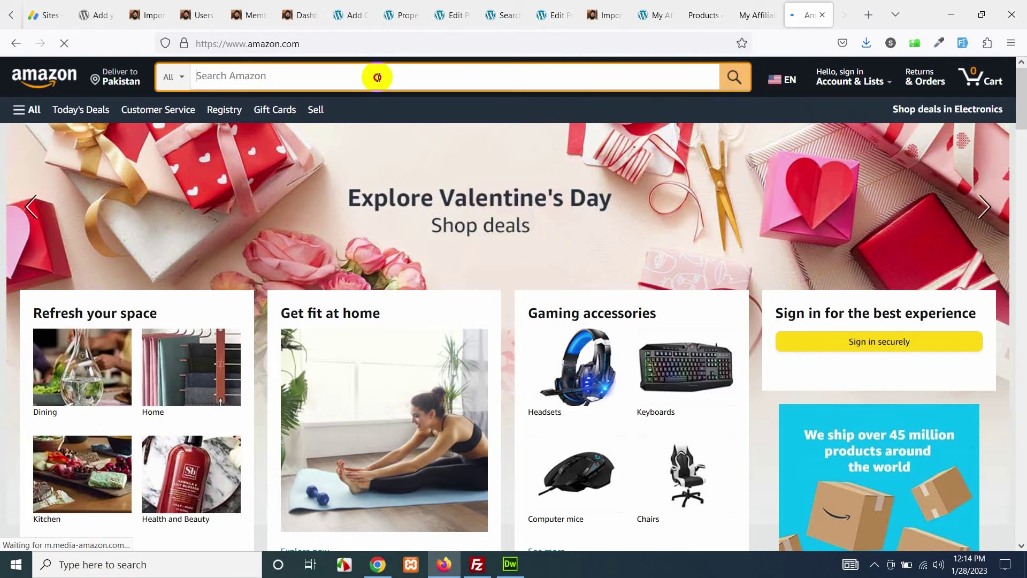
type("kitche")
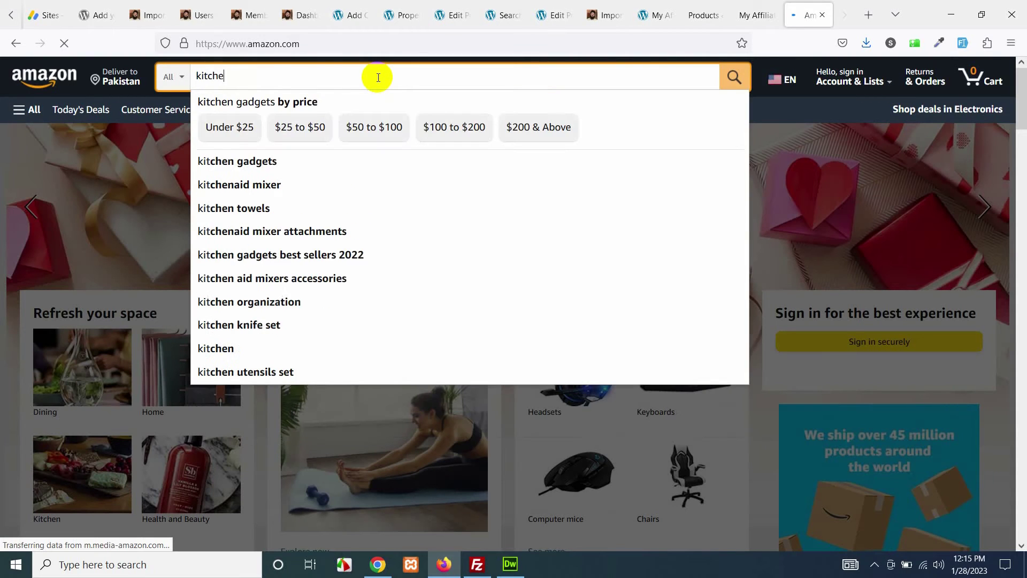
type("n appliance")
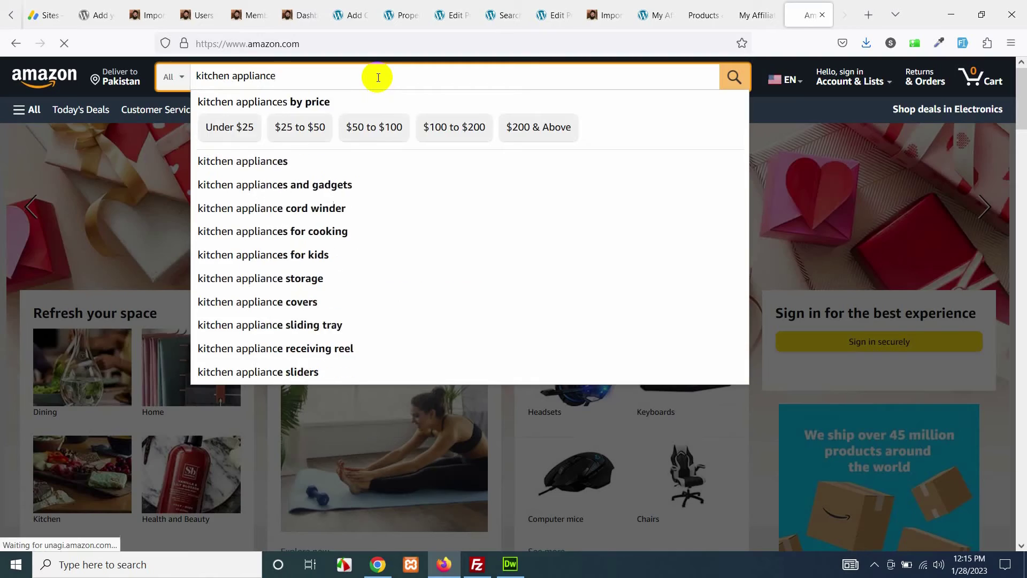
type("s")
key("Return")
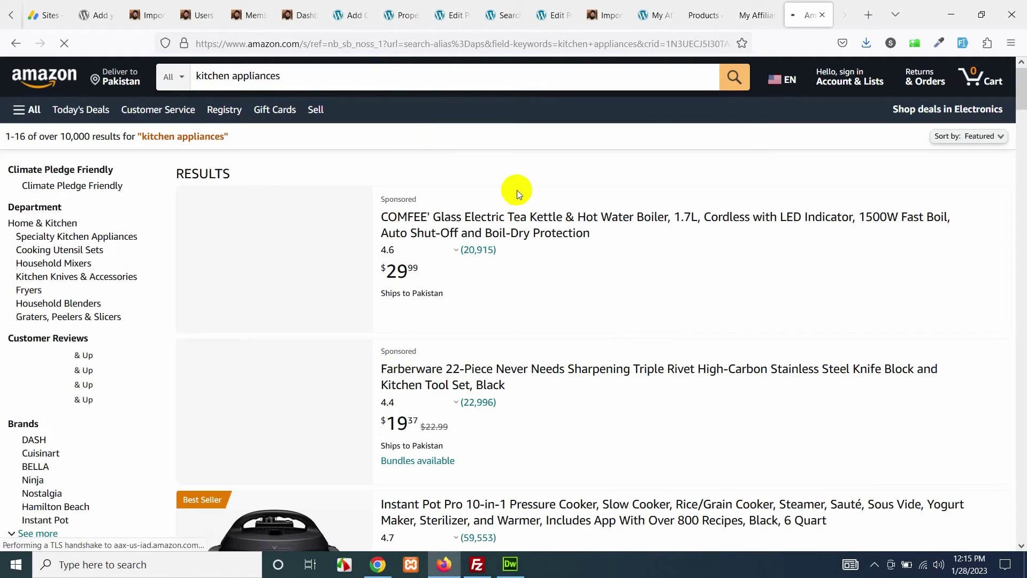
Scroll through the kitchen appliances search results to review the products.
scroll(402, 405, "down", 20)
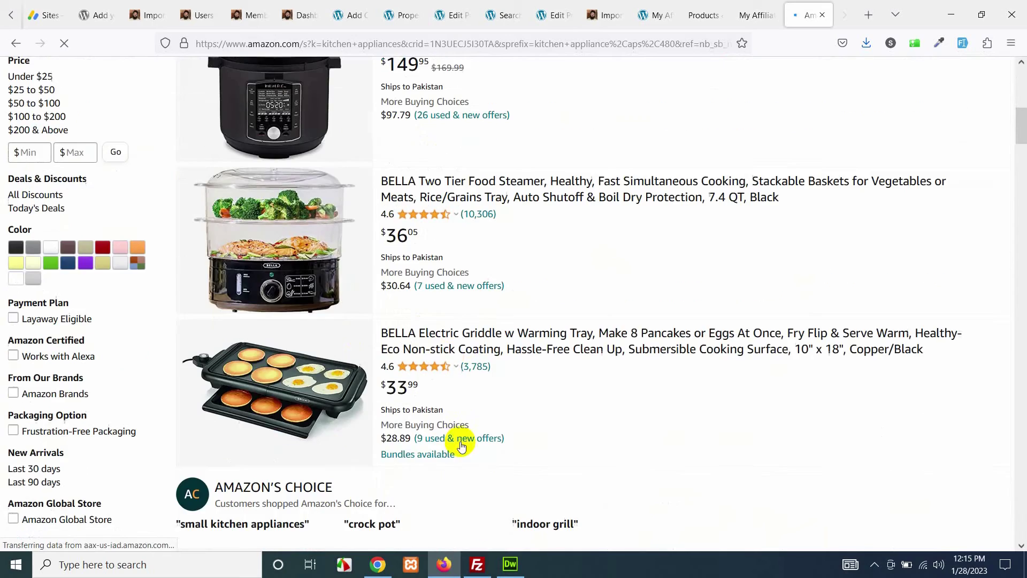
scroll(491, 349, "down", 8)
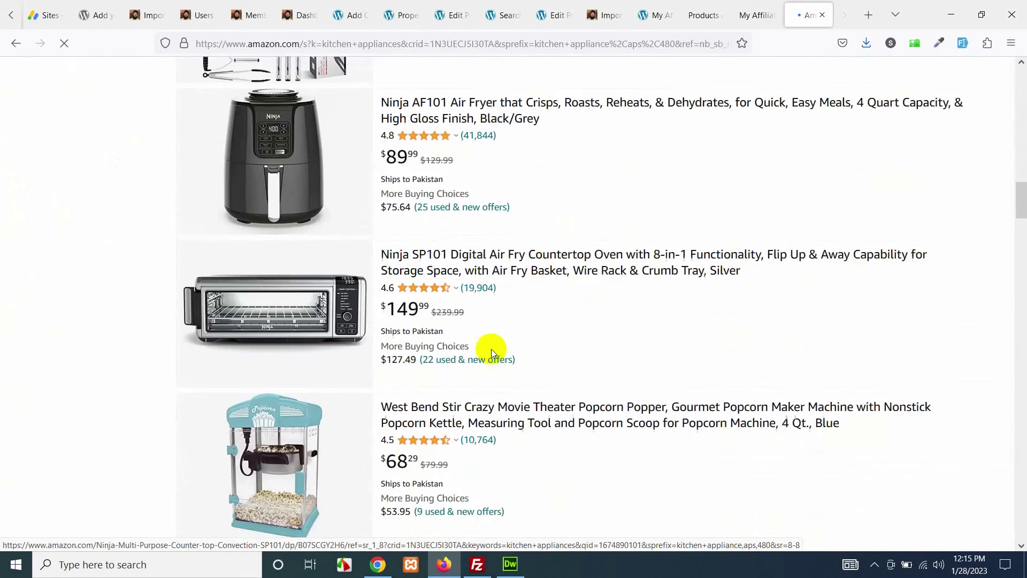
scroll(516, 332, "down", 5)
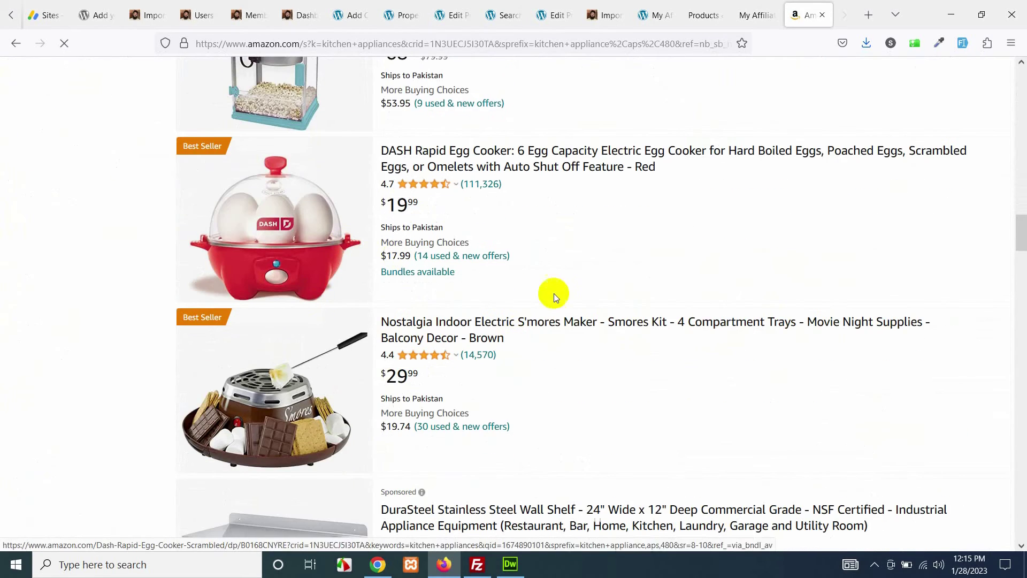
scroll(554, 294, "down", 3)
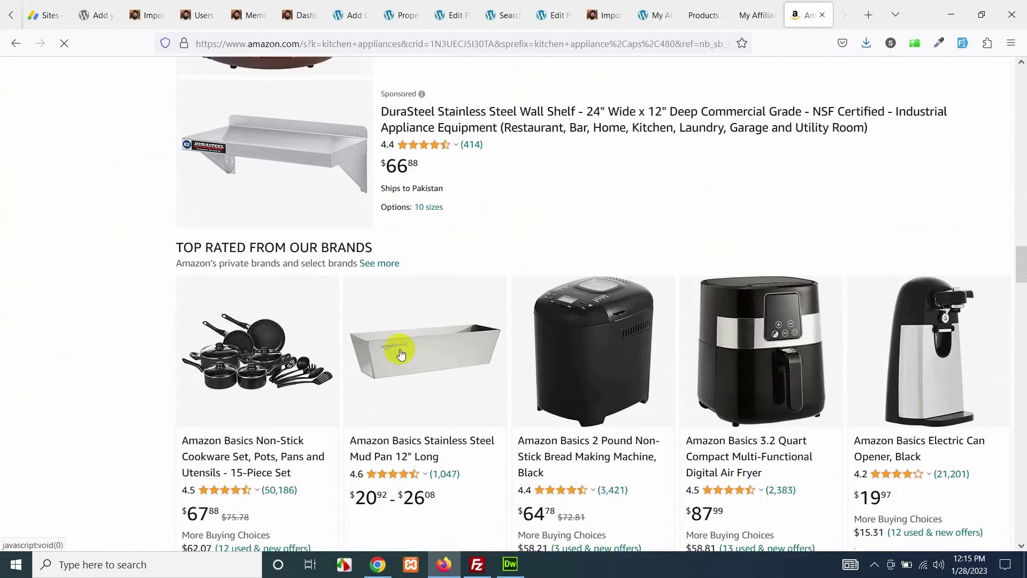
scroll(407, 342, "down", 15)
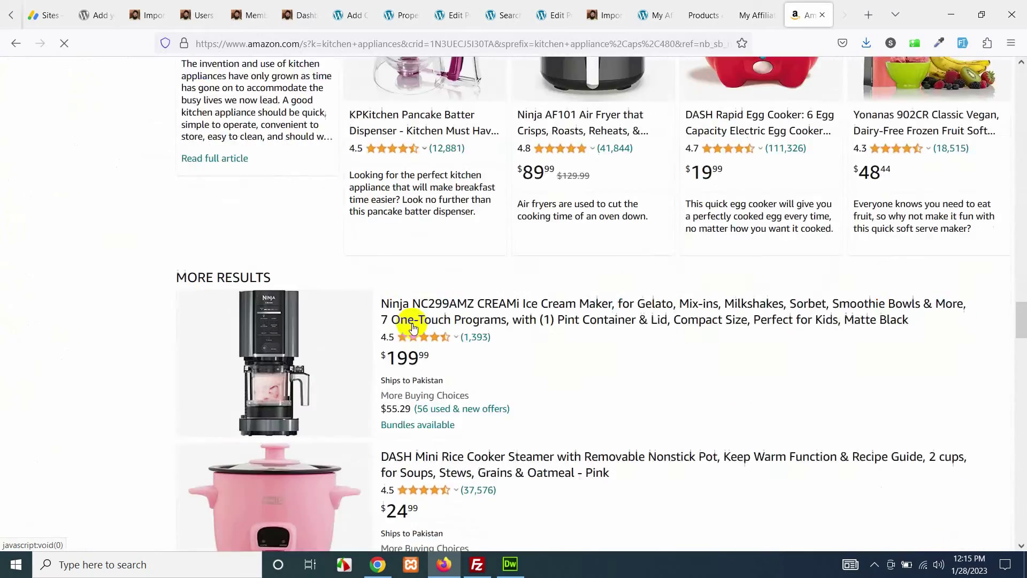
scroll(413, 328, "down", 7)
scroll(412, 317, "up", 4)
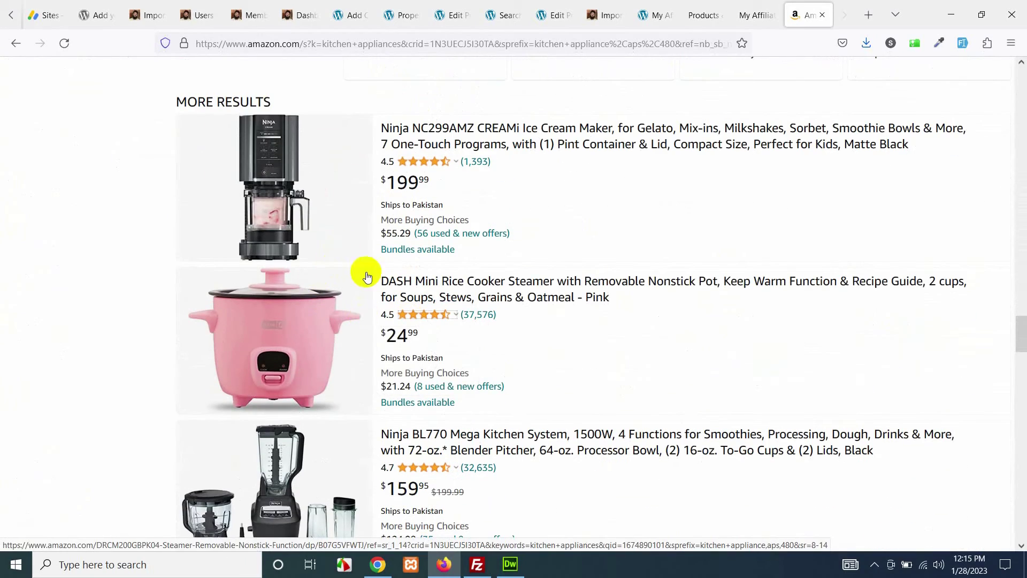
scroll(426, 294, "down", 15)
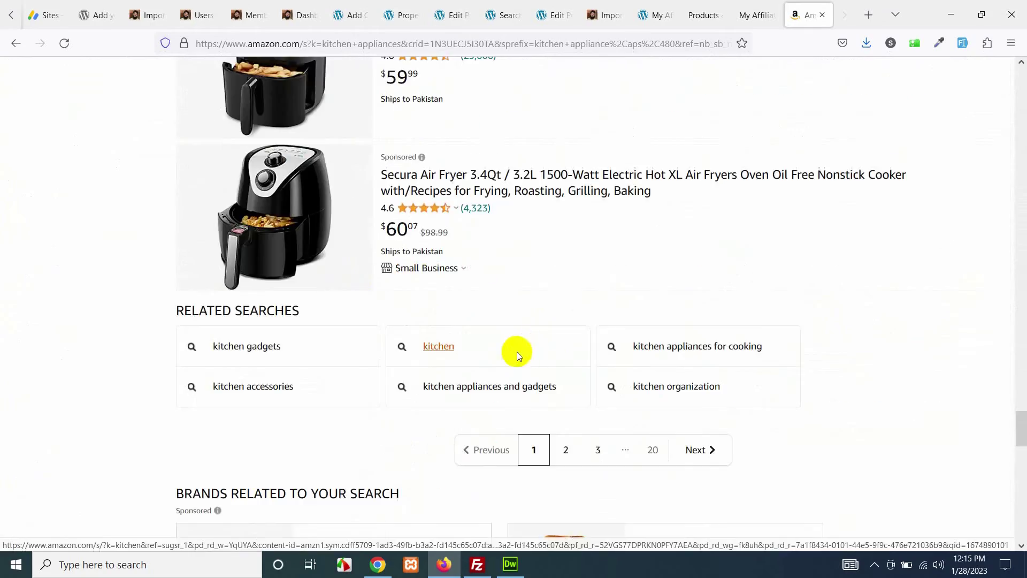
scroll(498, 353, "down", 5)
scroll(476, 361, "up", 6)
scroll(595, 401, "up", 10)
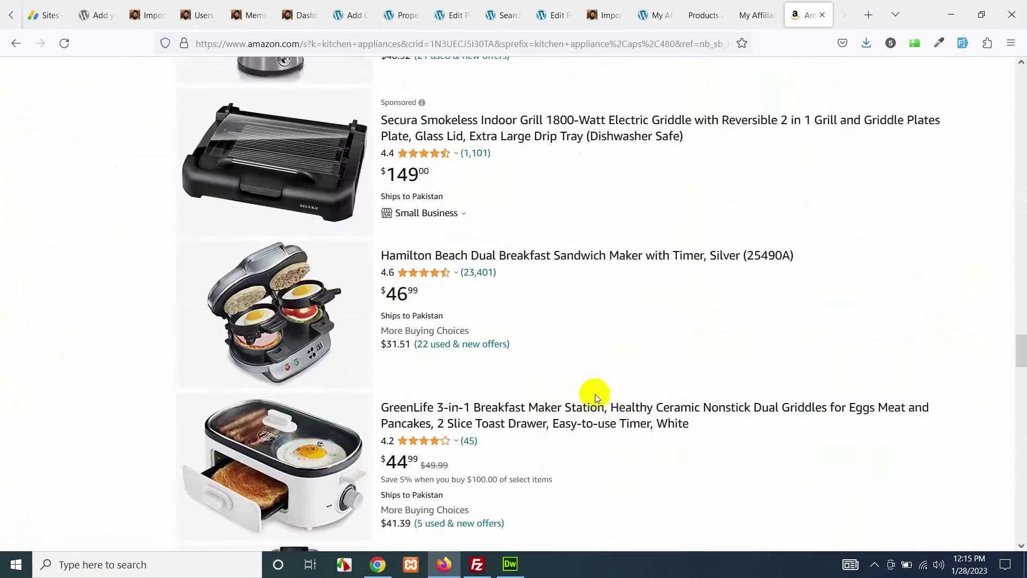
scroll(597, 398, "up", 15)
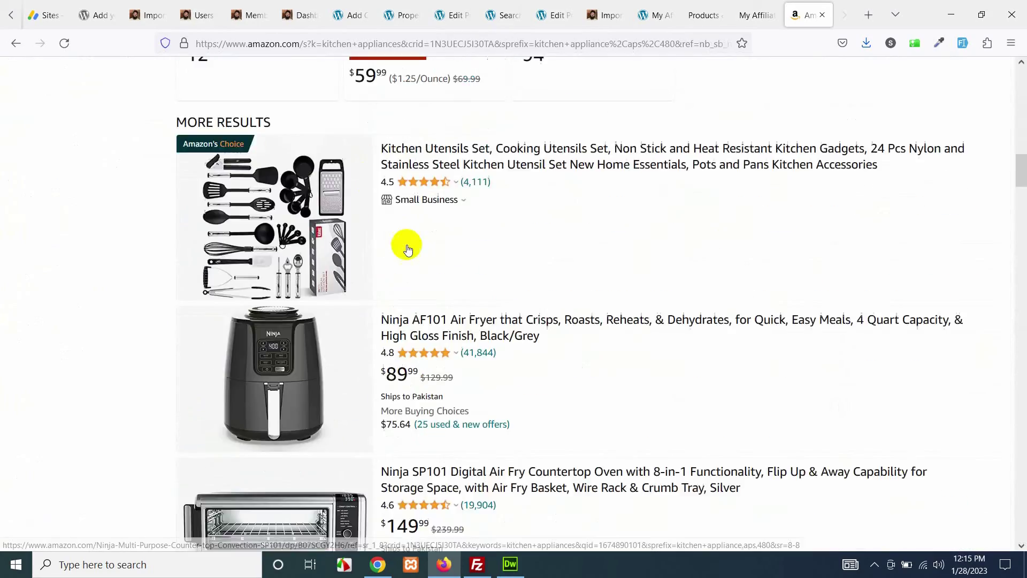
scroll(406, 250, "up", 10)
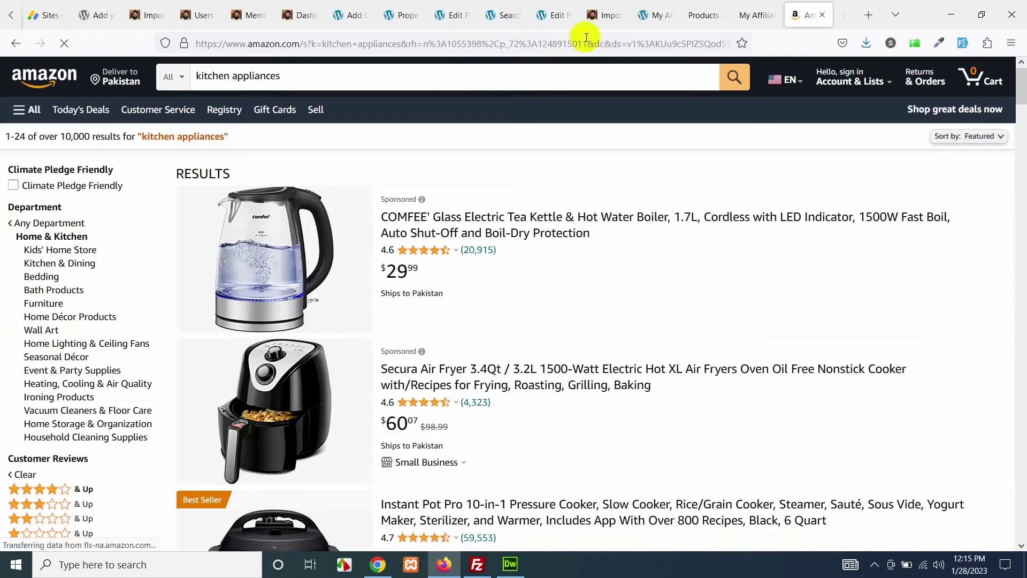
scroll(412, 231, "down", 7)
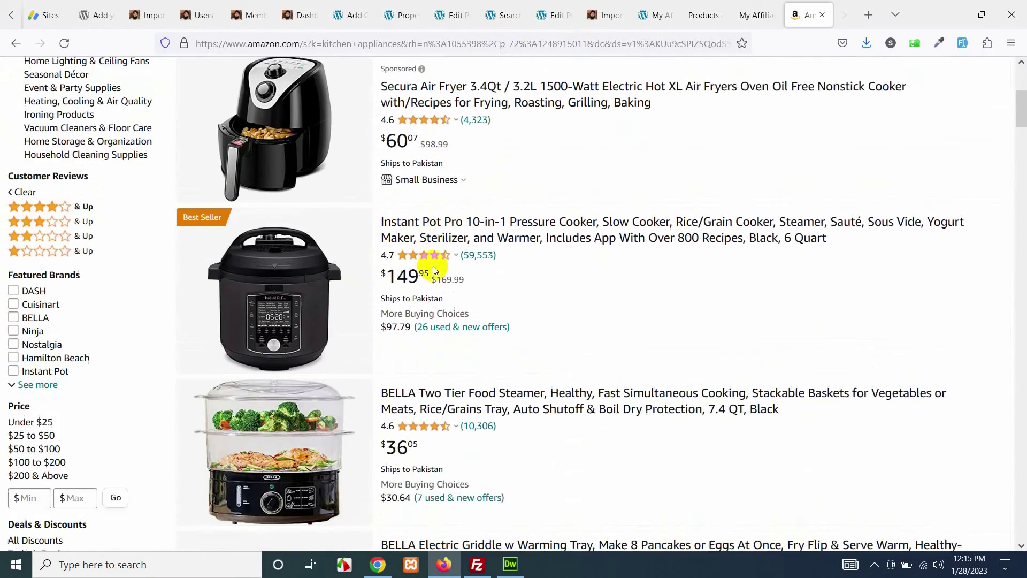
scroll(431, 281, "down", 20)
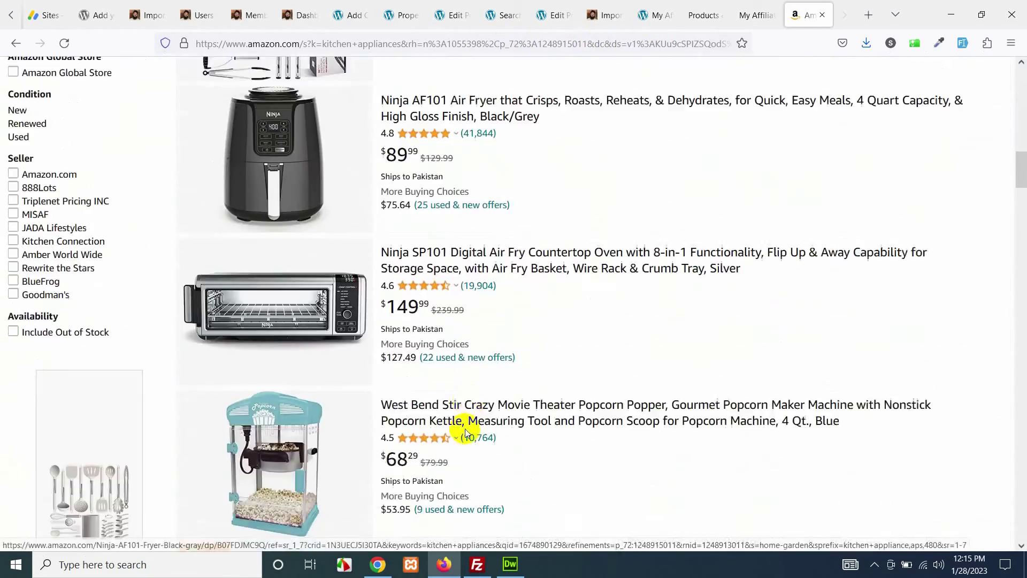
scroll(455, 414, "up", 20)
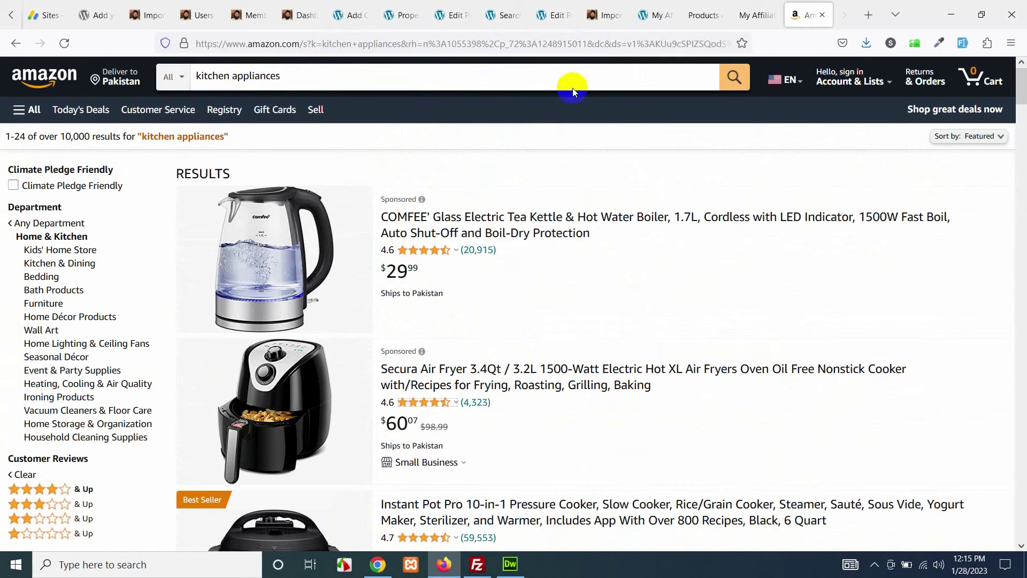
Load importwoocommerce.com in a new browser tab.
left_click(868, 15)
left_click(629, 45)
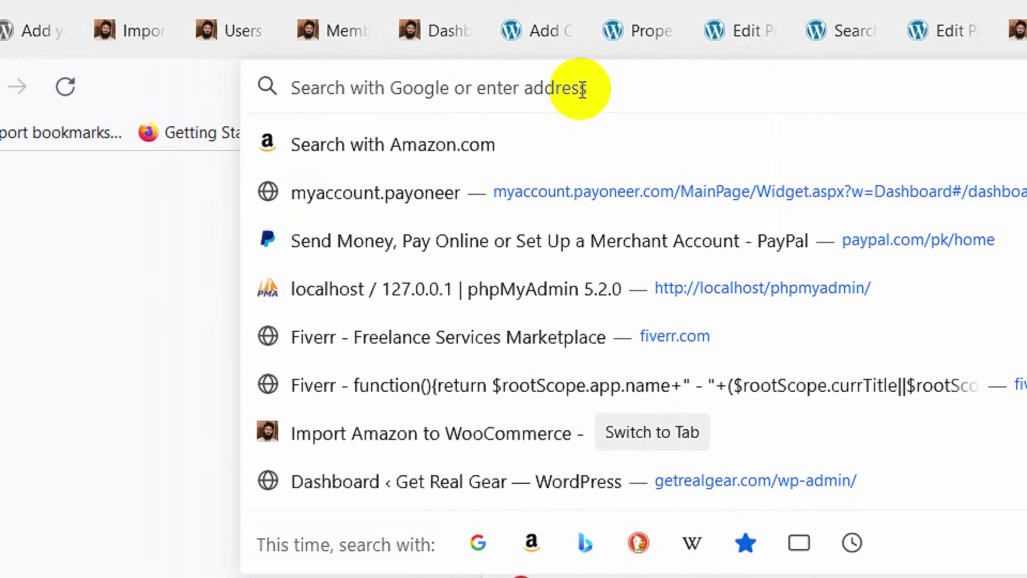
type("importwooco")
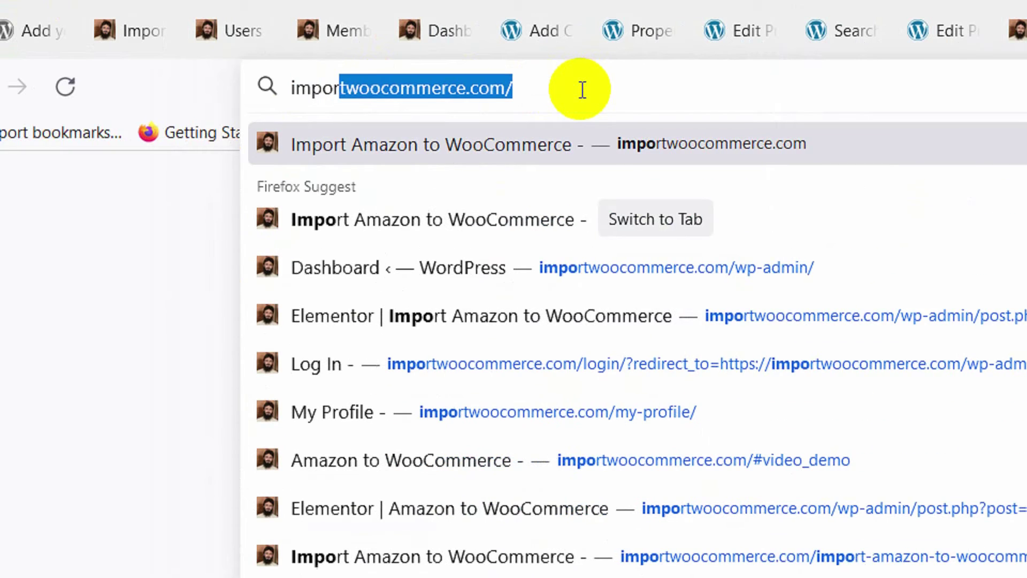
type("mmerce.")
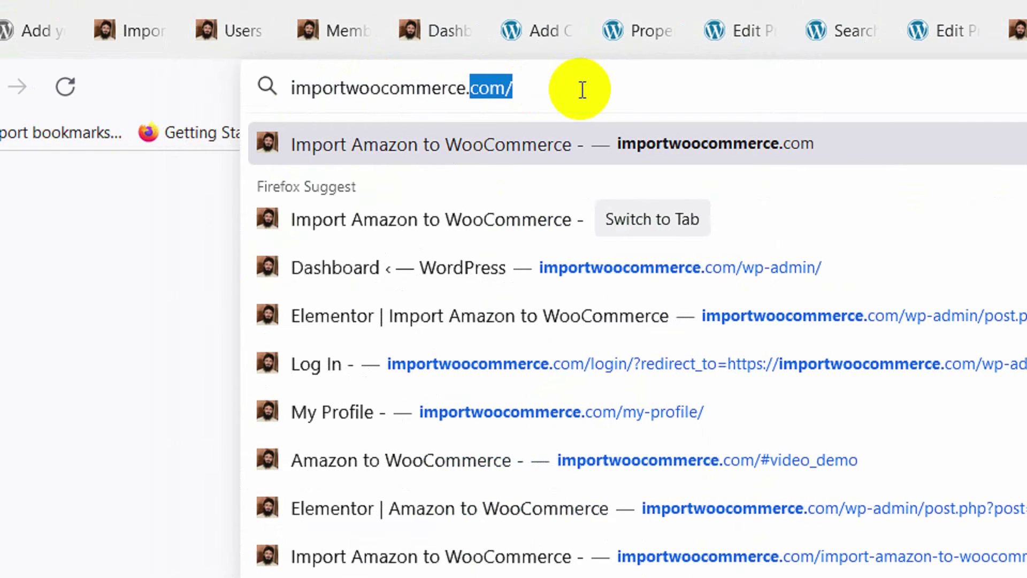
key("Return")
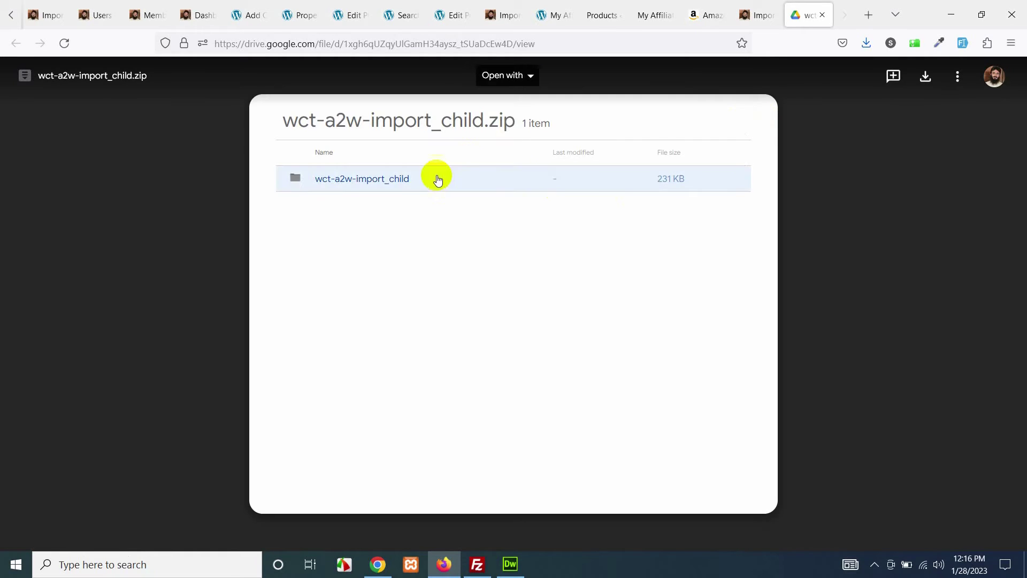
Download wct-a2w-import_child.zip from Google Drive to the Desktop, then return to the WordPress Products tab.
left_click(436, 179)
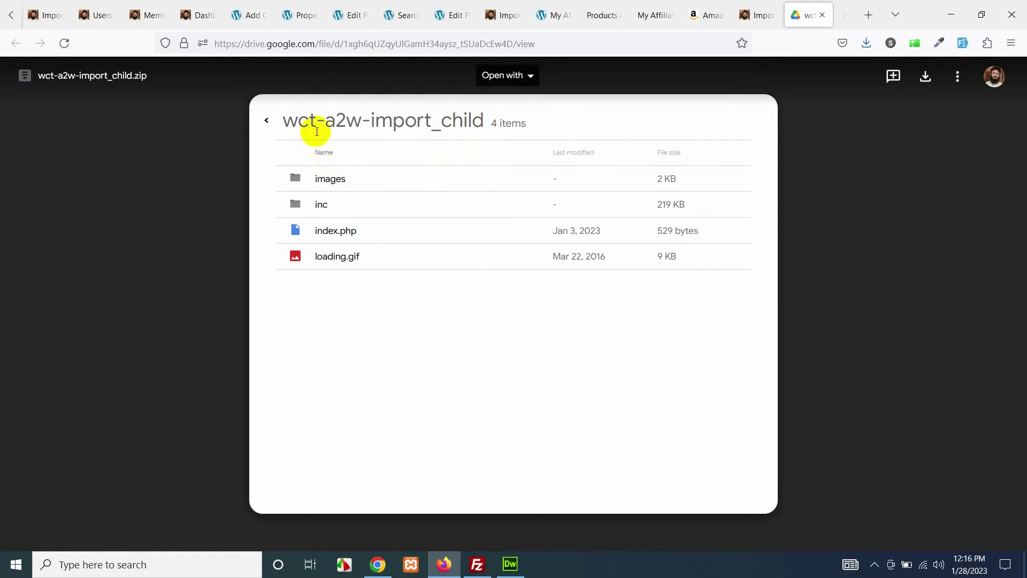
left_click(264, 120)
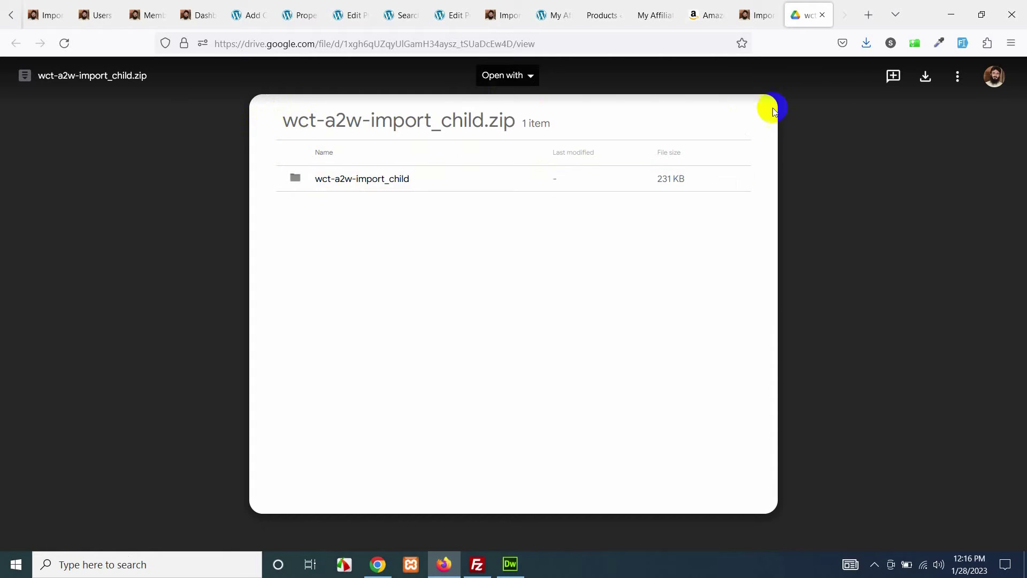
left_click(894, 89)
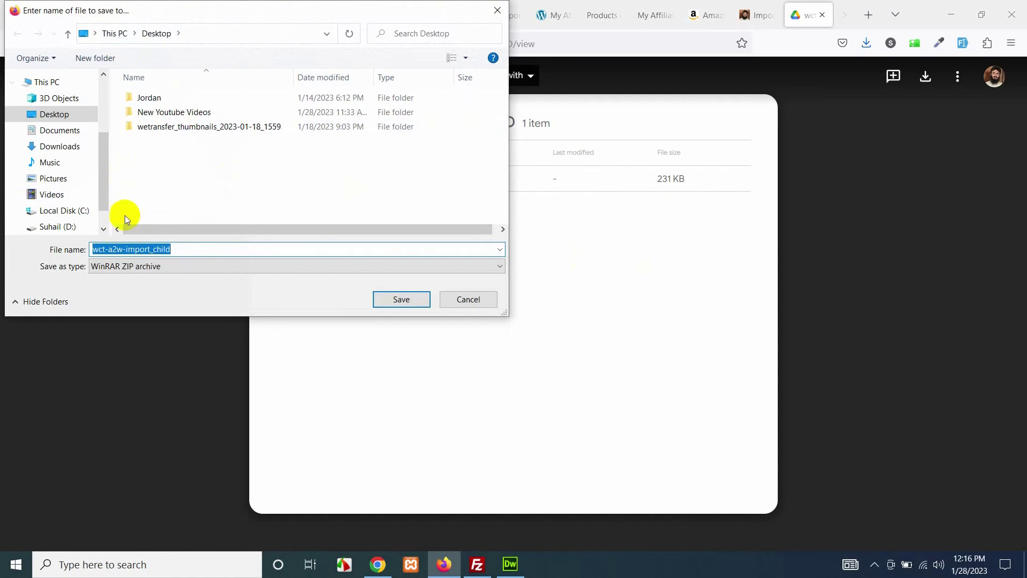
left_click(416, 299)
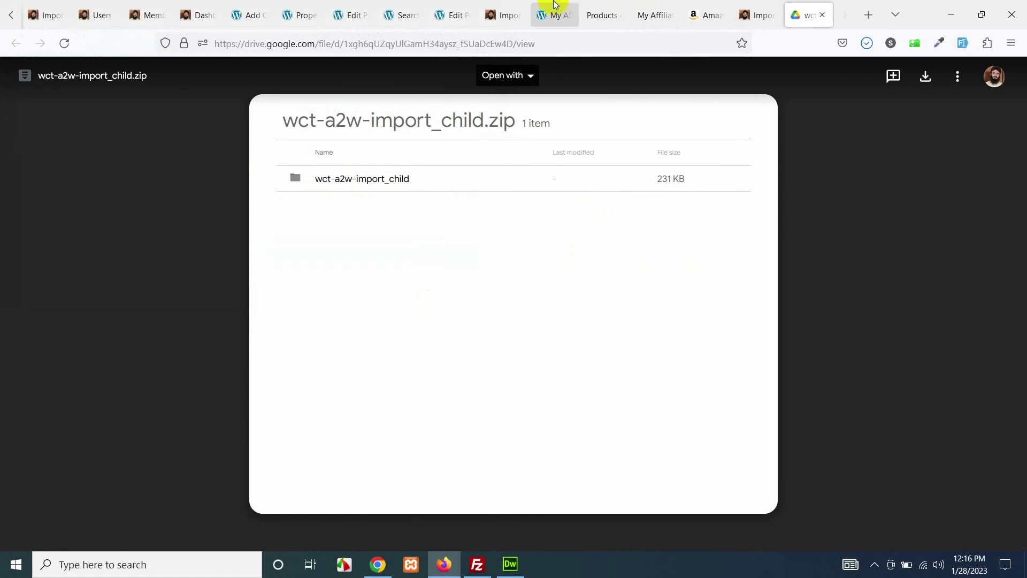
left_click(656, 5)
left_click(622, 4)
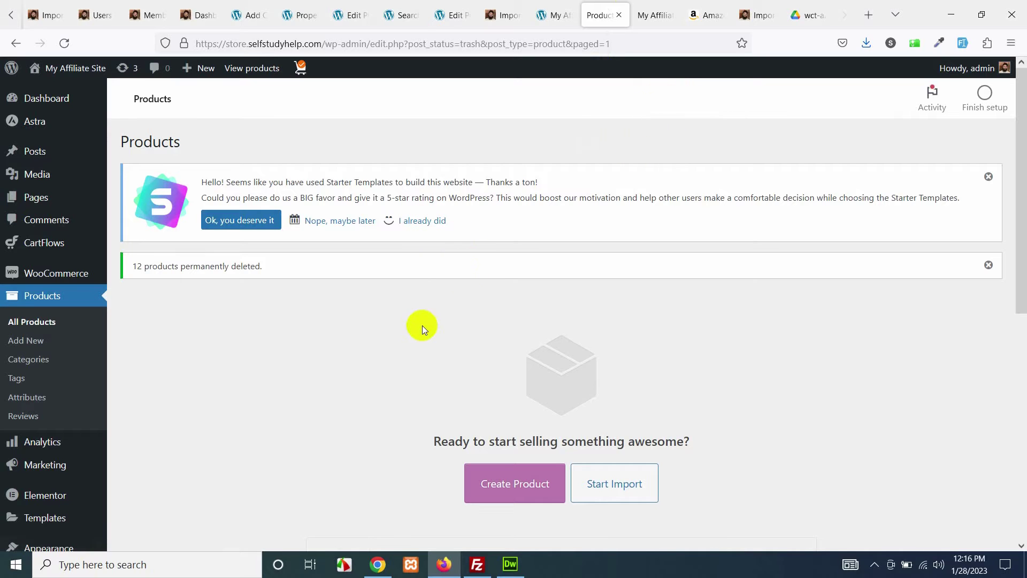
Upload wct-a2w-import_child.zip from the Desktop as a new plugin and install it.
scroll(51, 444, "down", 5)
mouse_move(37, 411)
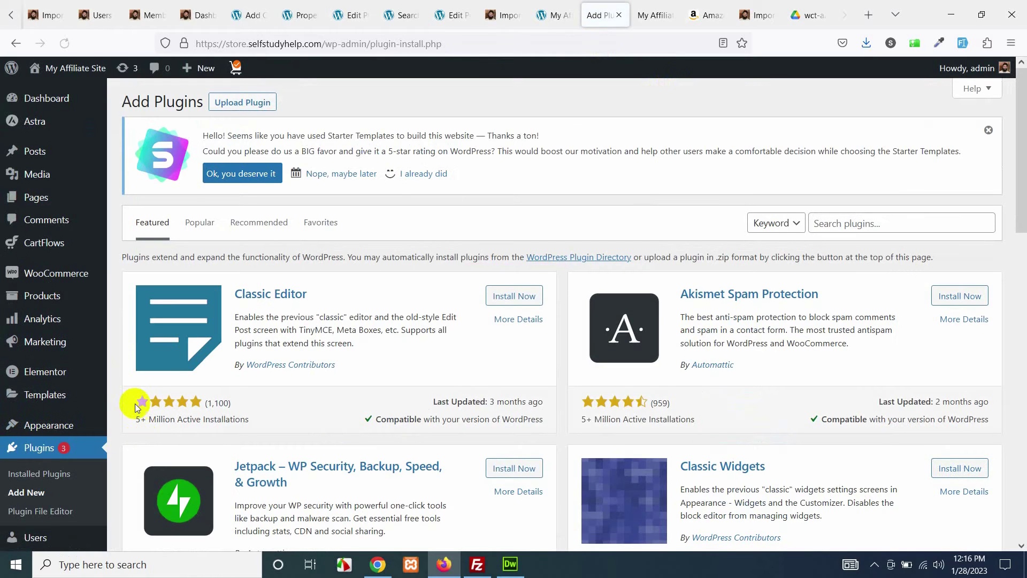
left_click(253, 104)
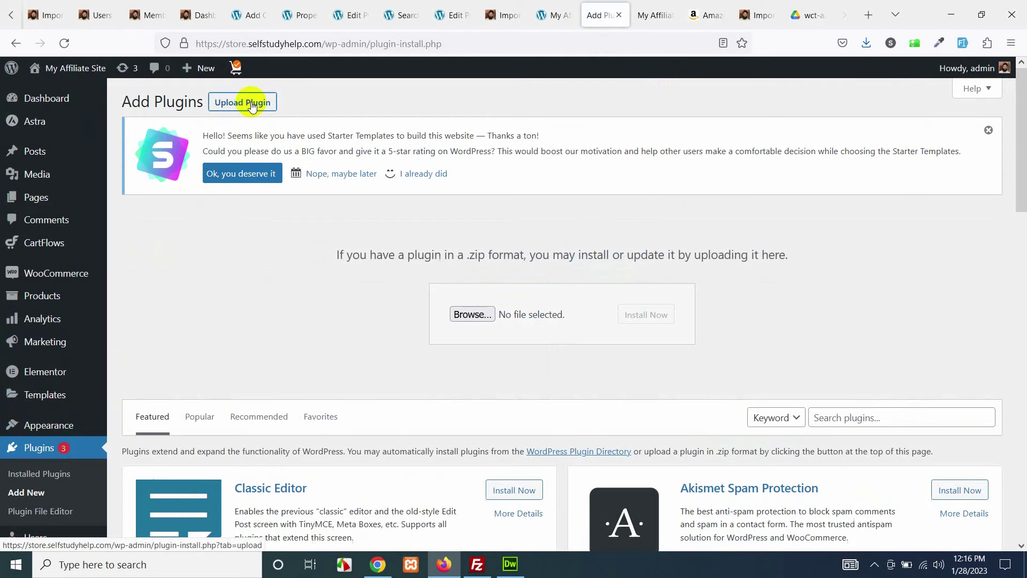
left_click(471, 314)
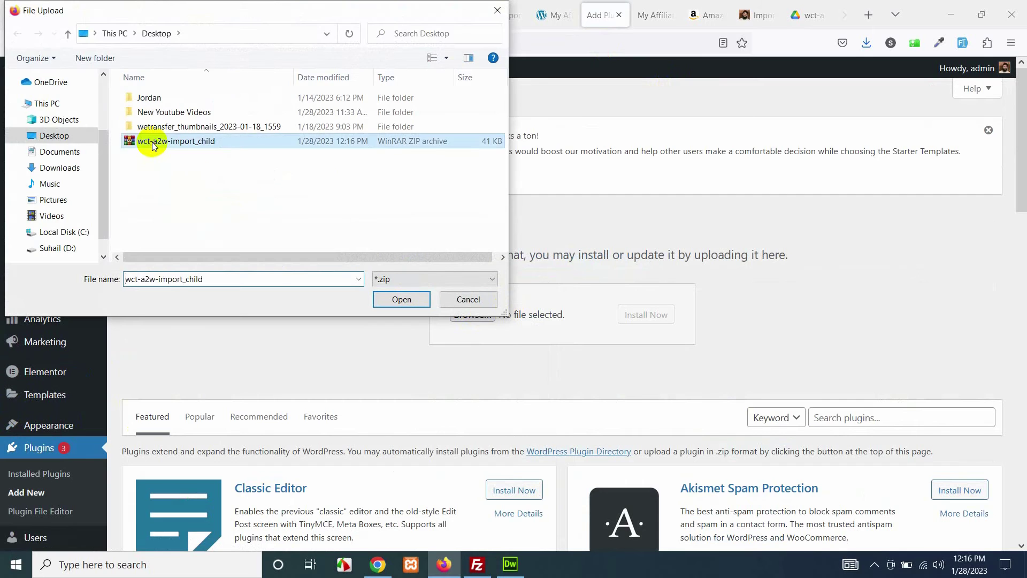
double_click(152, 142)
left_click(649, 314)
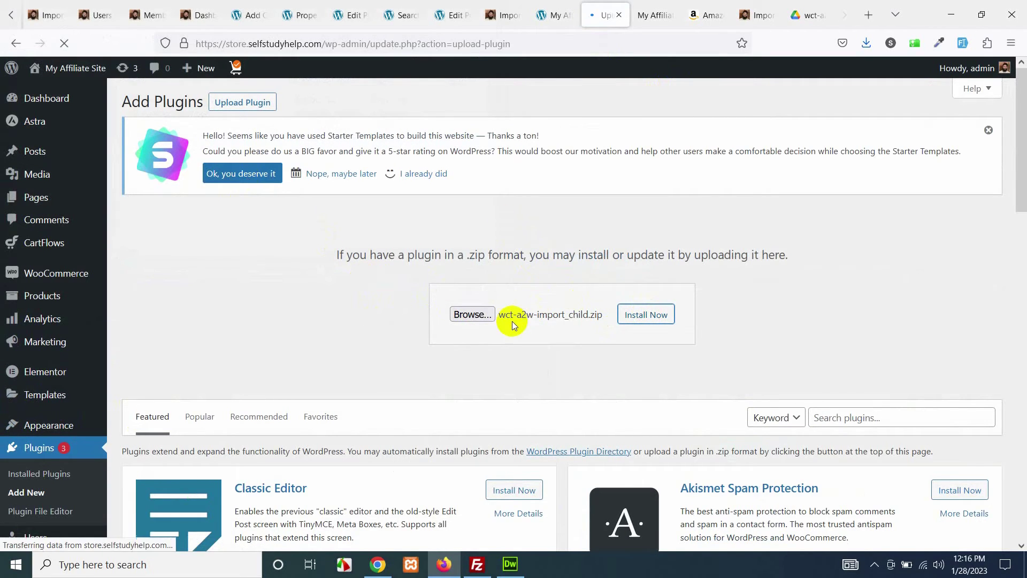
Replace the current plugin with the uploaded version and activate Amazon Products to WooCommerce.
scroll(213, 422, "down", 2)
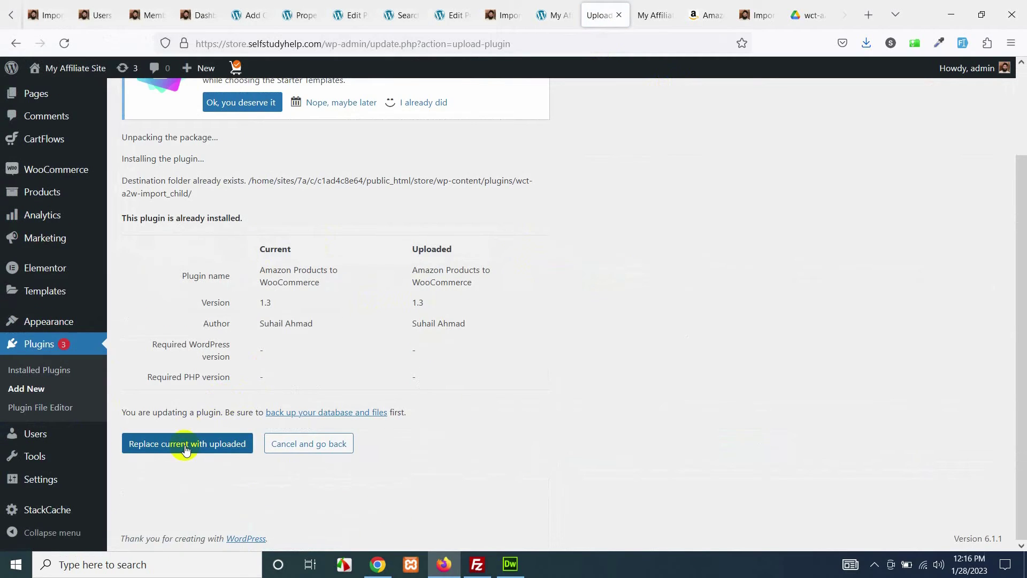
left_click(249, 448)
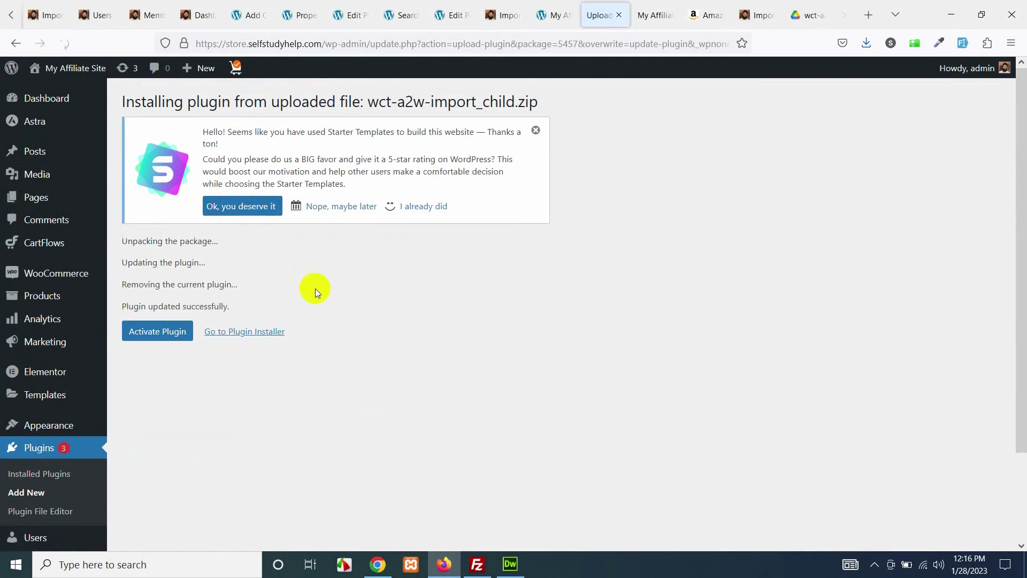
left_click(155, 331)
mouse_move(56, 376)
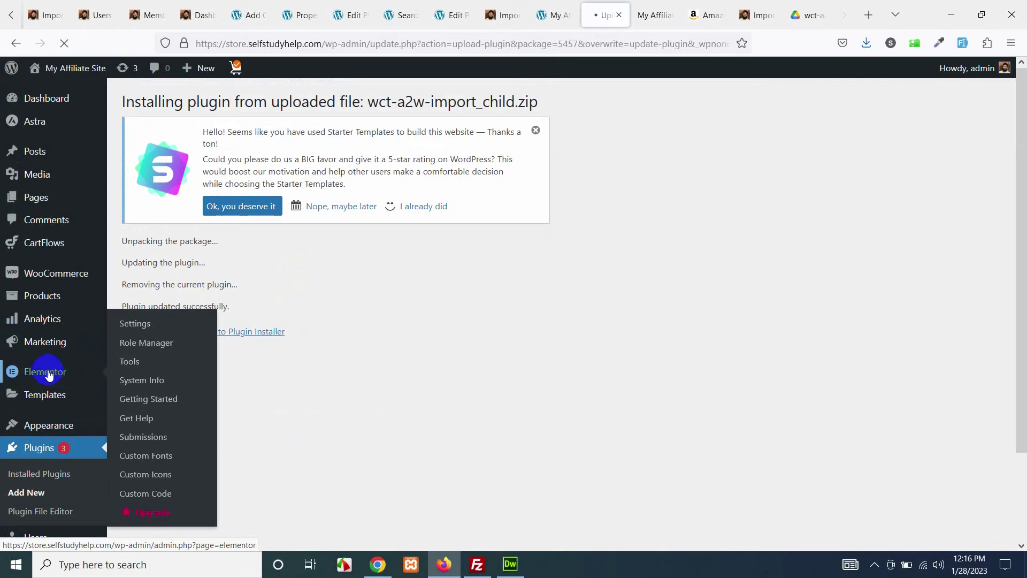
scroll(287, 389, "down", 8)
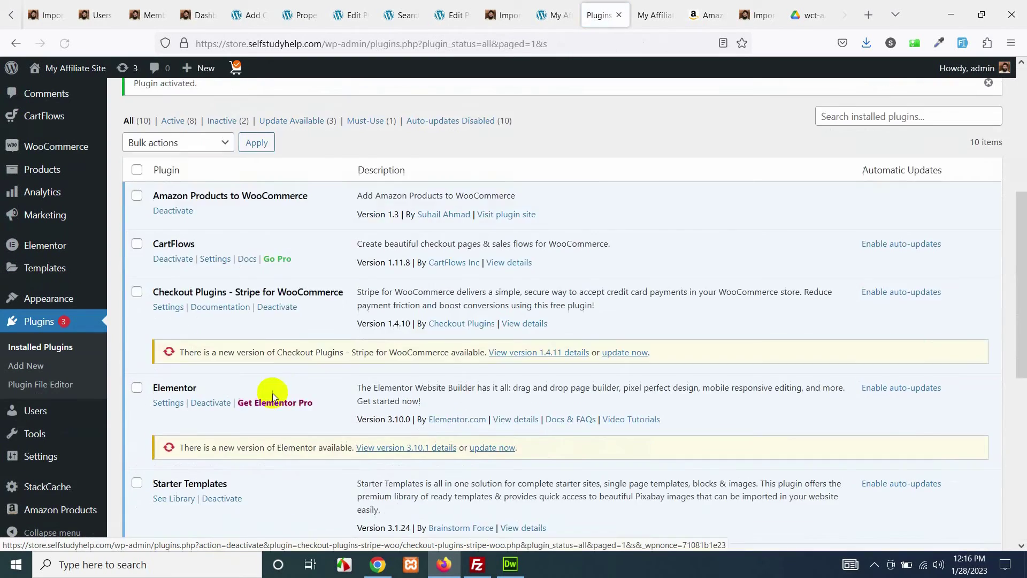
mouse_move(62, 515)
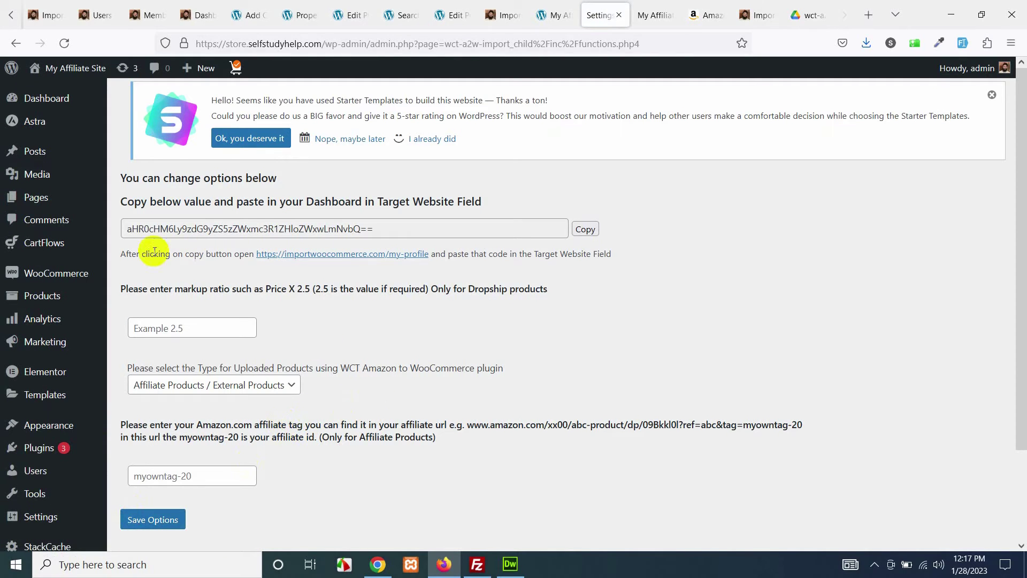
In Amazon Products settings, choose 'Sell Products / Simple Products' as the uploaded product type.
left_click(184, 331)
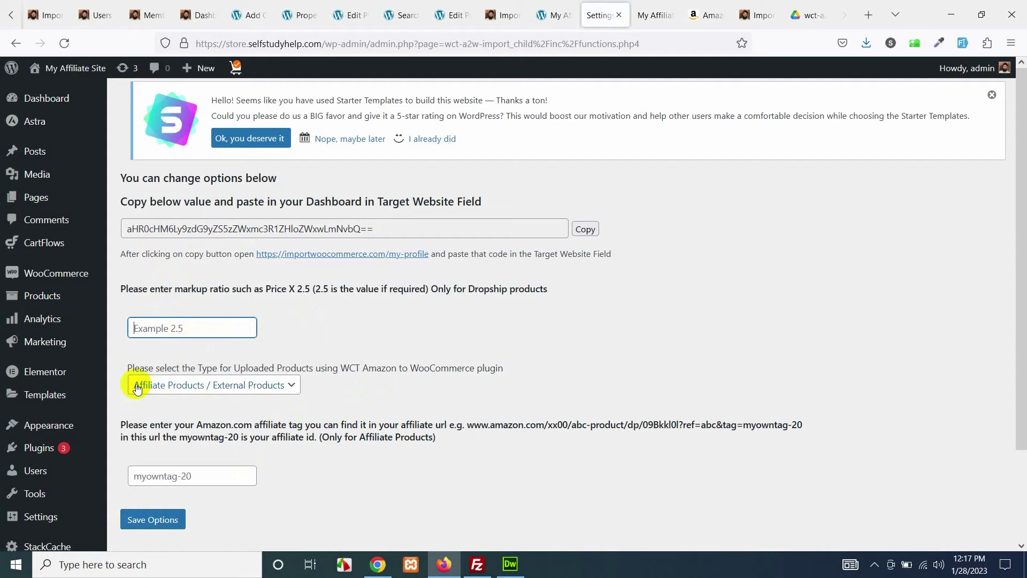
left_click(193, 386)
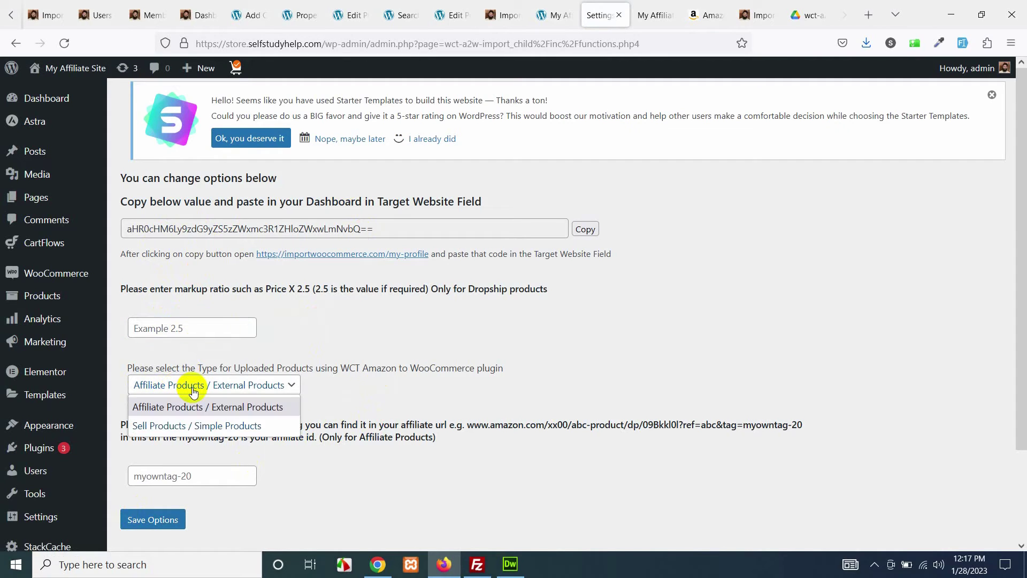
left_click(200, 426)
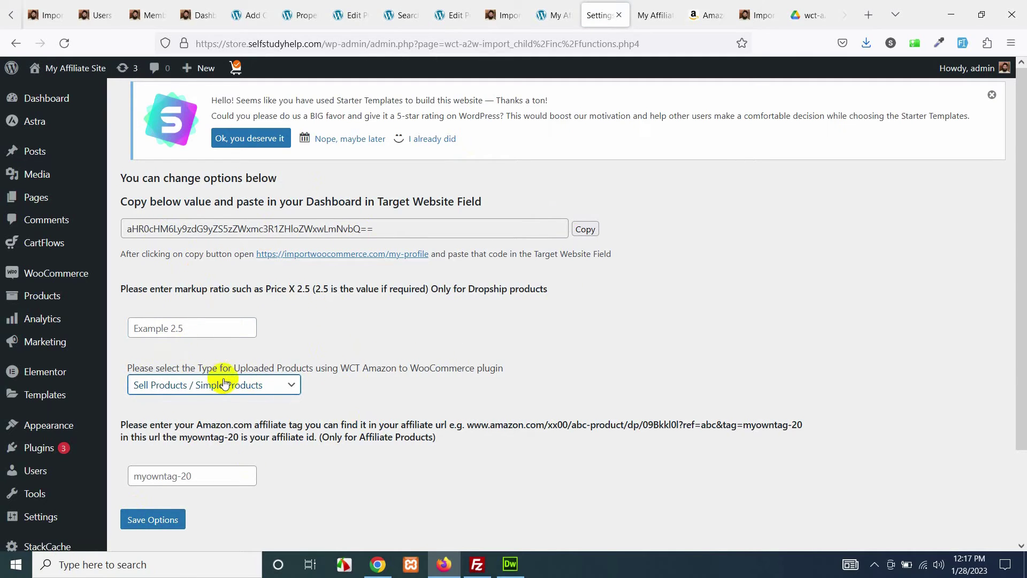
left_click(166, 324)
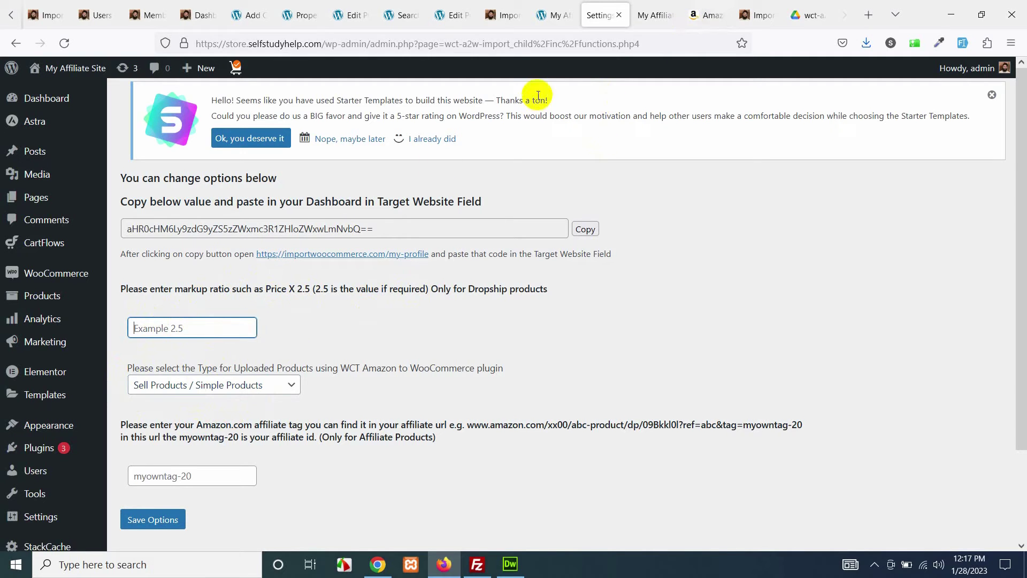
Check the Amazon kitchen appliance results and enter a 1.25 markup ratio in the plugin settings.
left_click(705, 15)
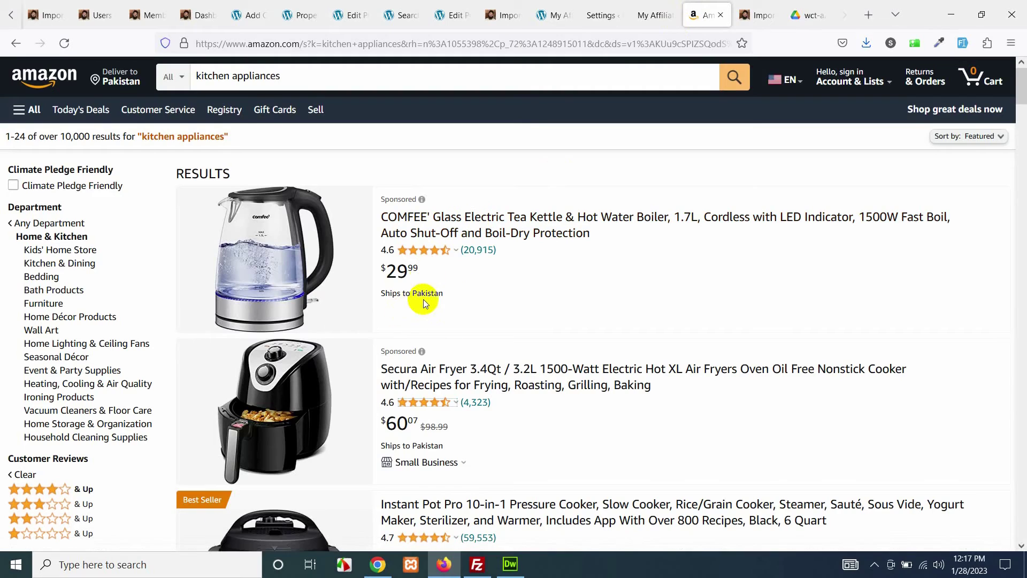
scroll(425, 299, "down", 5)
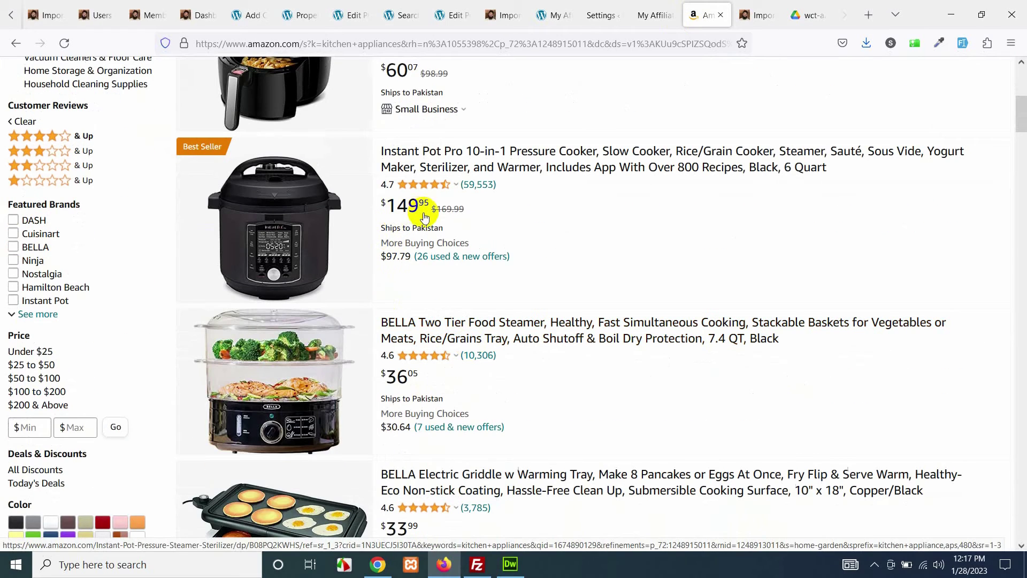
scroll(424, 257, "down", 2)
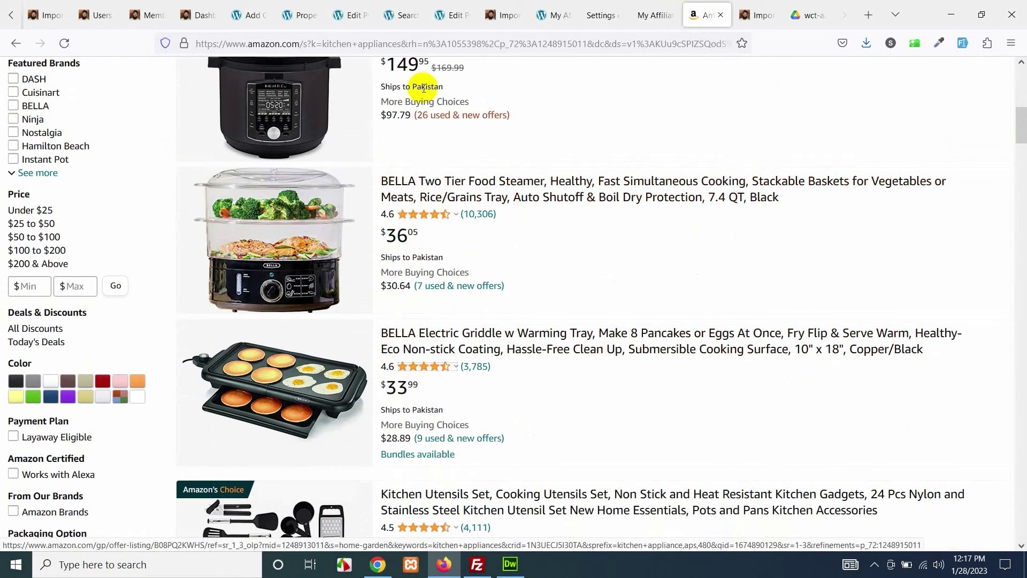
scroll(425, 134, "up", 2)
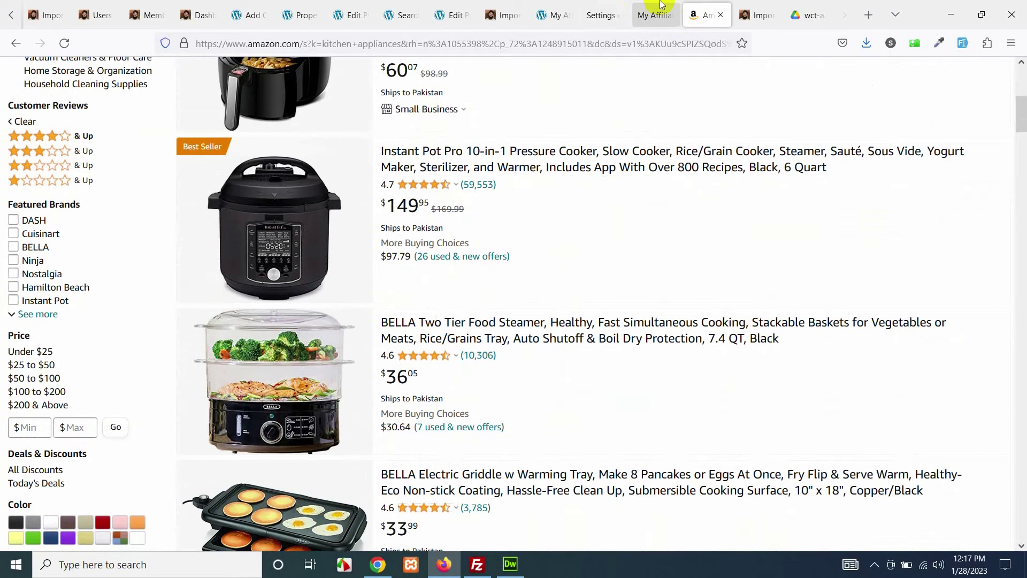
left_click(657, 15)
left_click(597, 16)
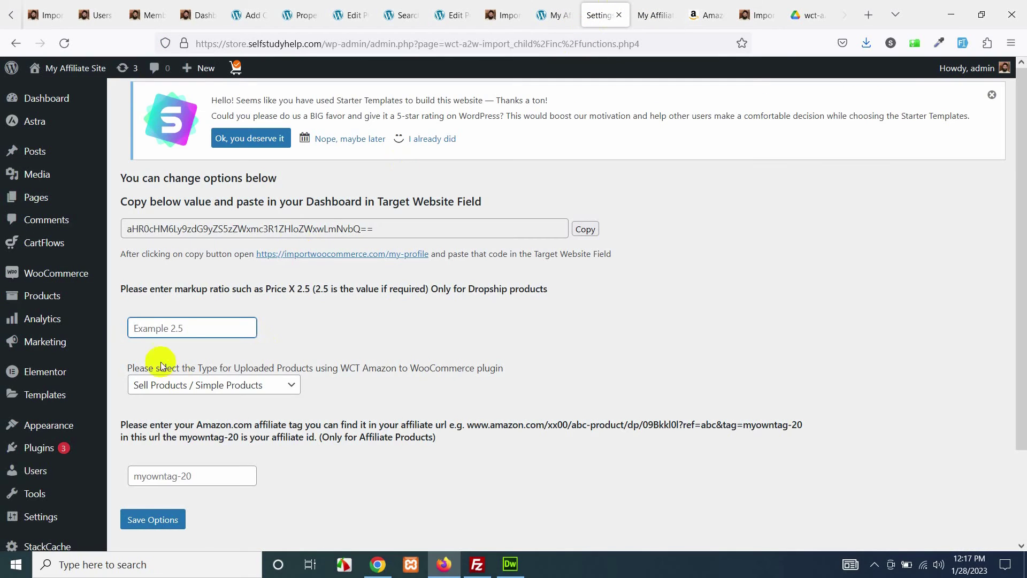
left_click(180, 327)
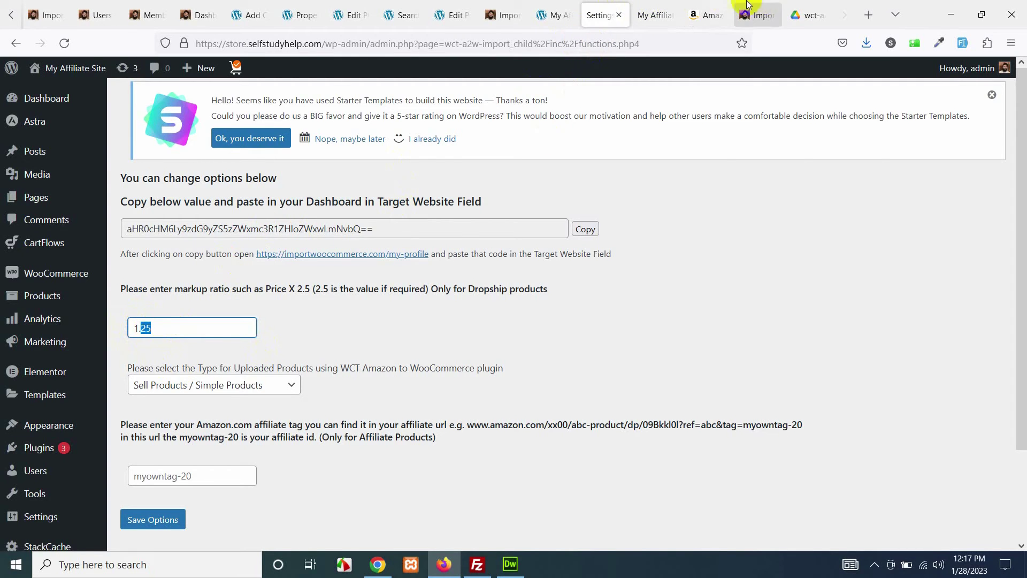
left_click(709, 13)
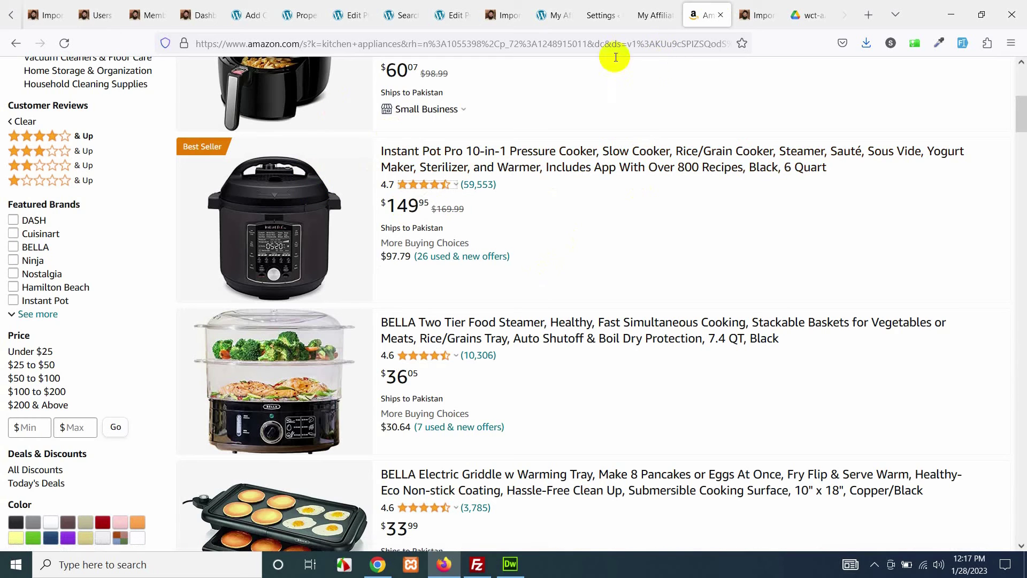
left_click(596, 12)
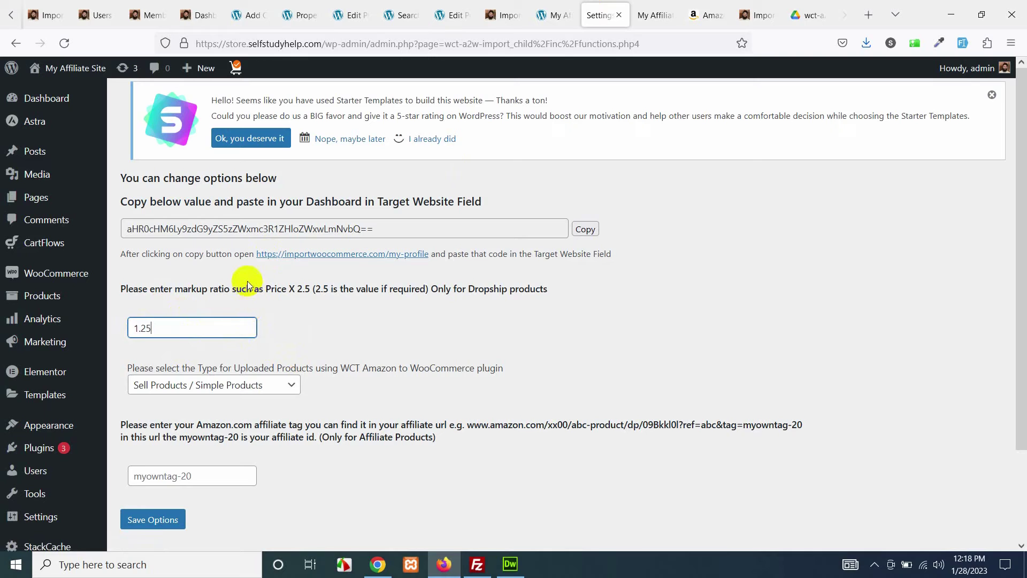
Save the plugin options and bring up the importwoocommerce.com homepage.
left_click(160, 520)
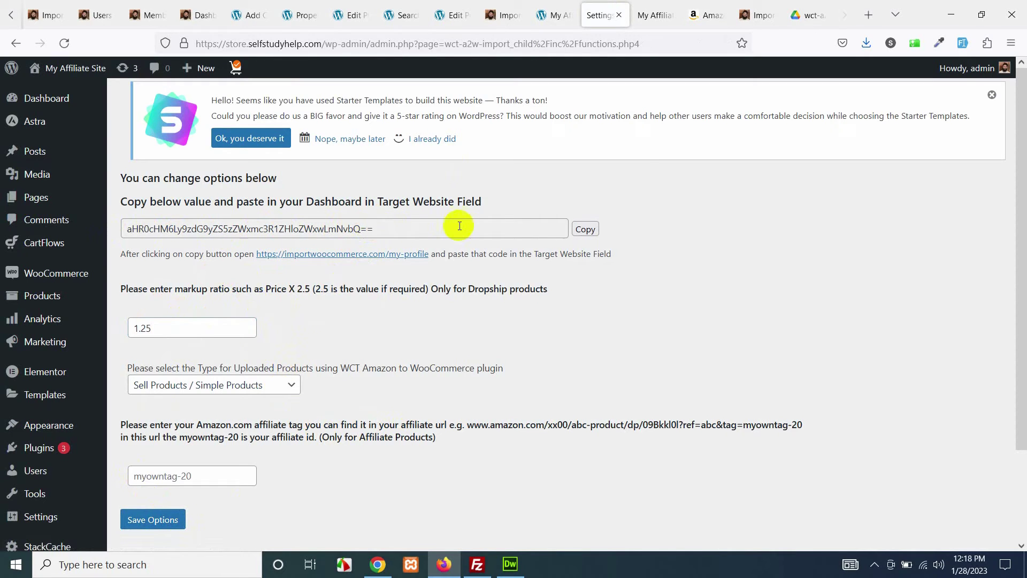
left_click(393, 229)
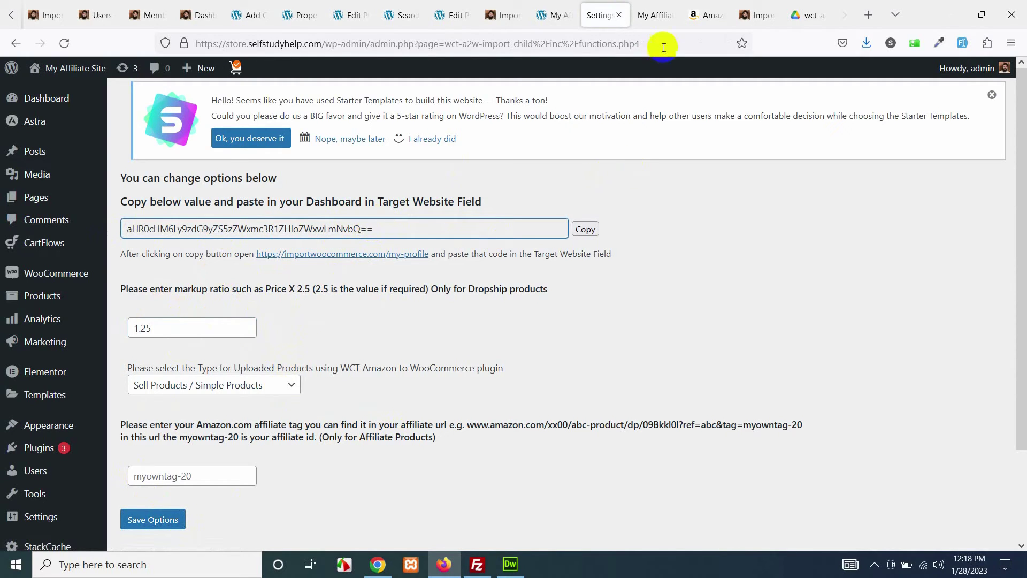
left_click(753, 5)
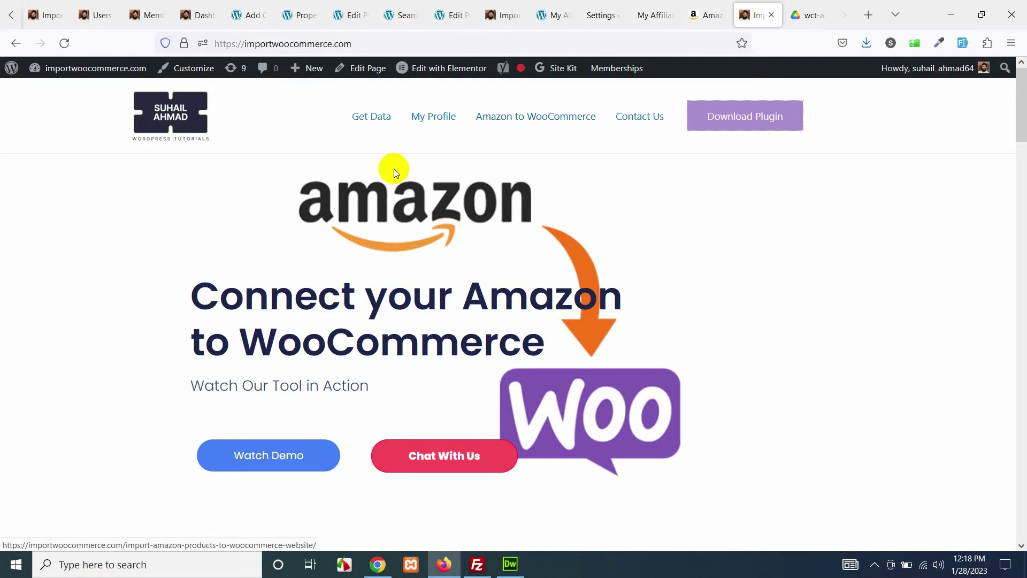
View the My Profile page on importwoocommerce.com, then move to a blank Chrome new tab.
left_click(431, 118)
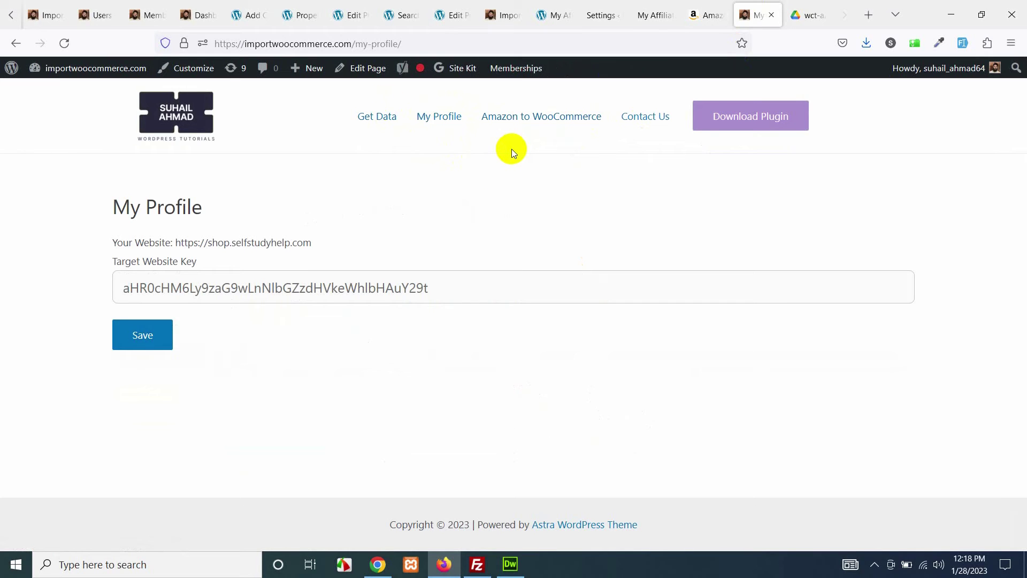
key("alt+Tab")
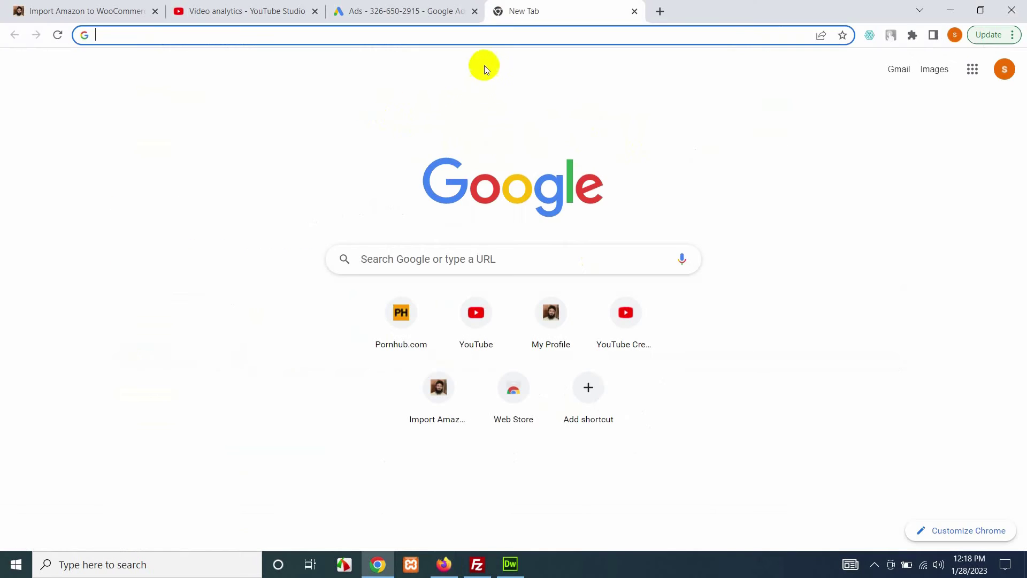
left_click(478, 33)
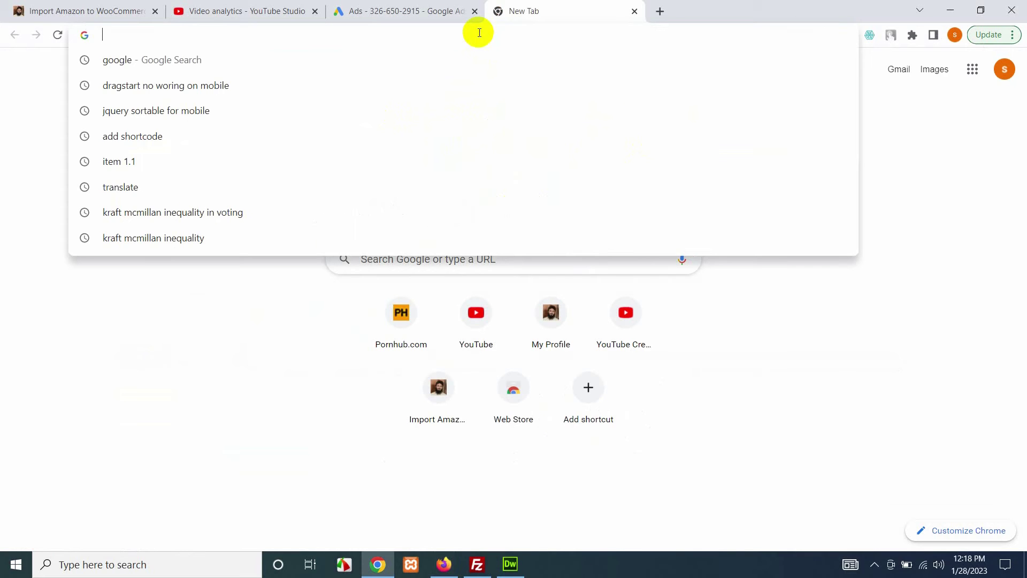
Load the pasted my-profile URL logged out, note the trial/premium members notice, and choose Join Now.
type("p")
key("Escape")
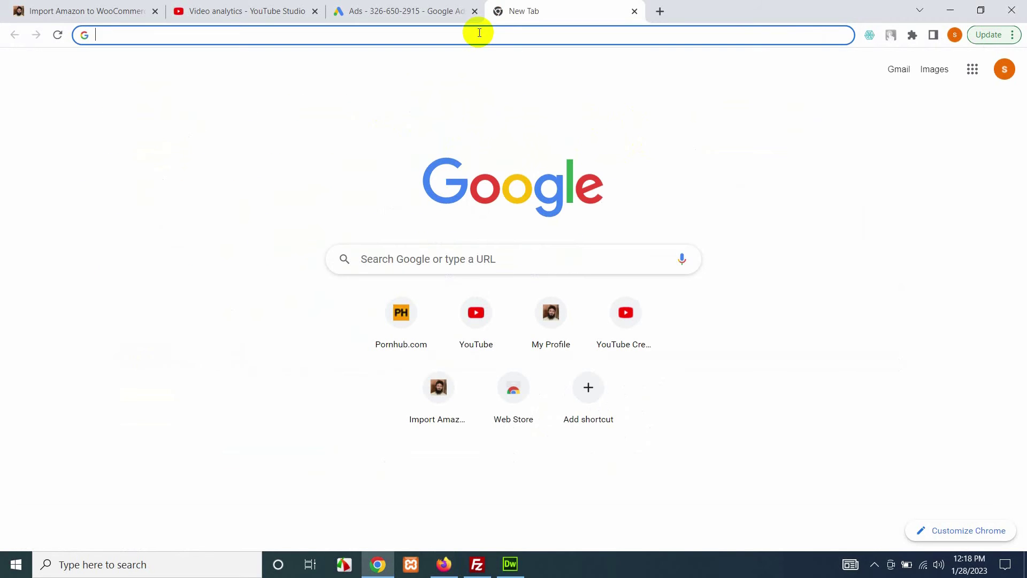
type("https://importwoocommerce.com/my-profile/")
key("BackSpace")
key("BackSpace")
key("BackSpace")
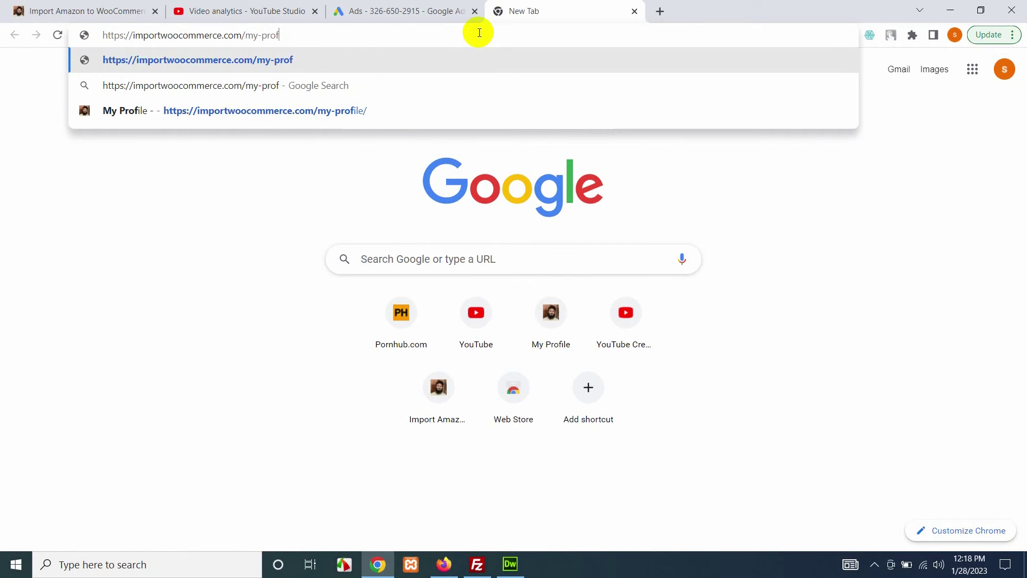
key("BackSpace")
key("BackSpace")
key("BackSpace")
key("BackSpace")
key("Return")
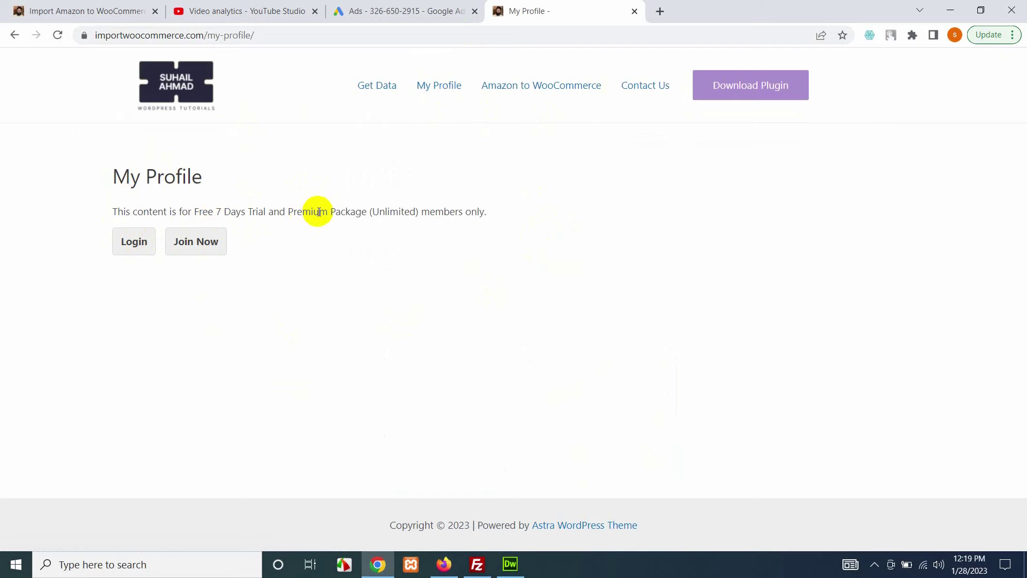
left_click_drag(182, 211, 297, 211)
left_click(203, 248)
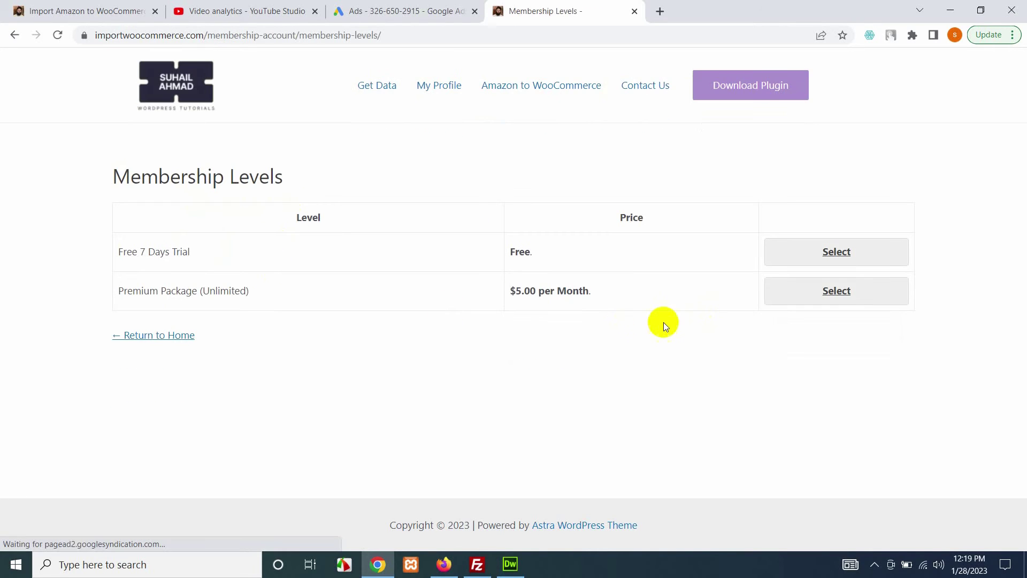
Select the Free 7 Days Trial and submit the checkout with a username, password and e-mail address.
left_click(812, 253)
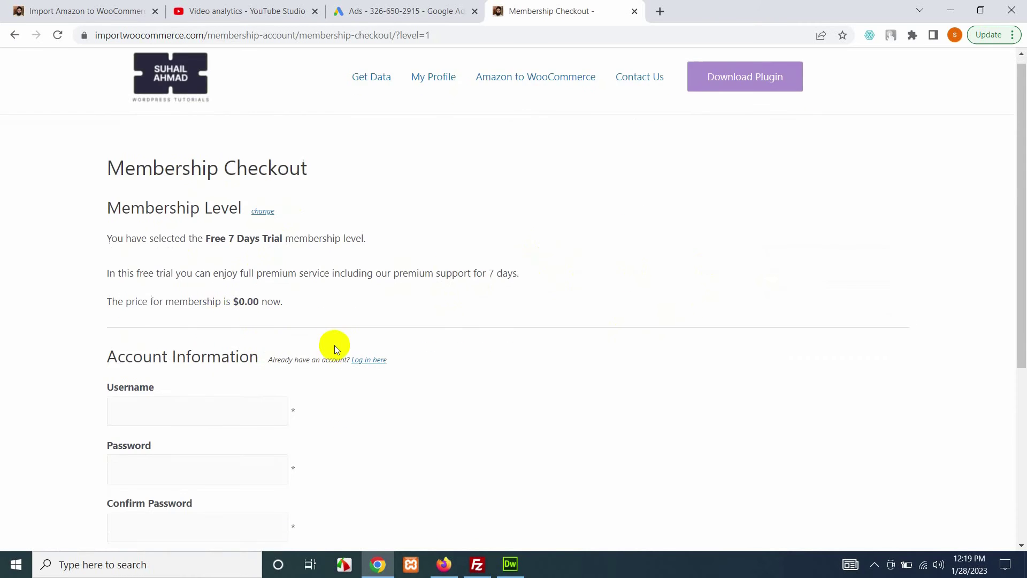
scroll(181, 341, "down", 1)
left_click(180, 357)
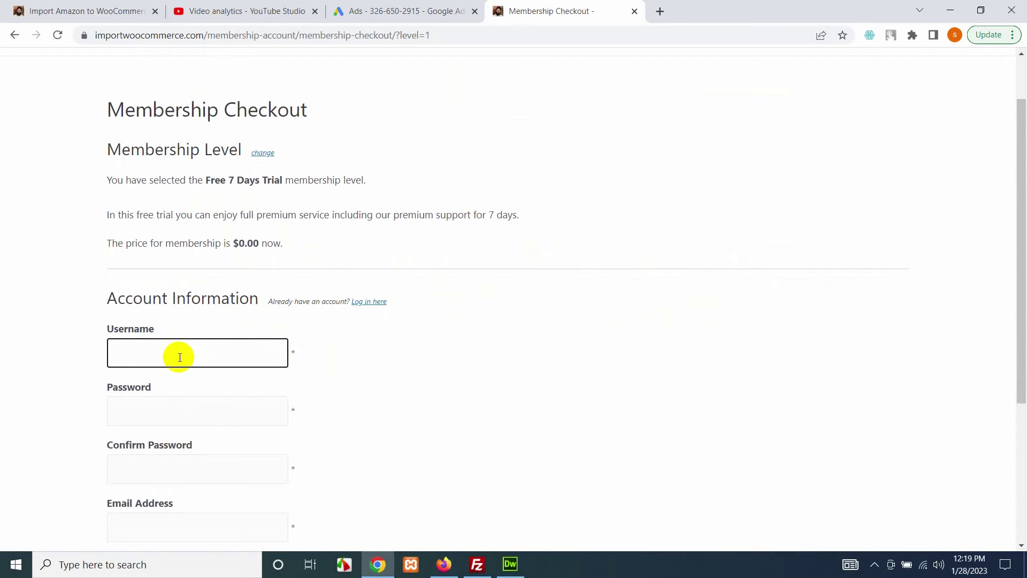
type("atif")
key("Tab")
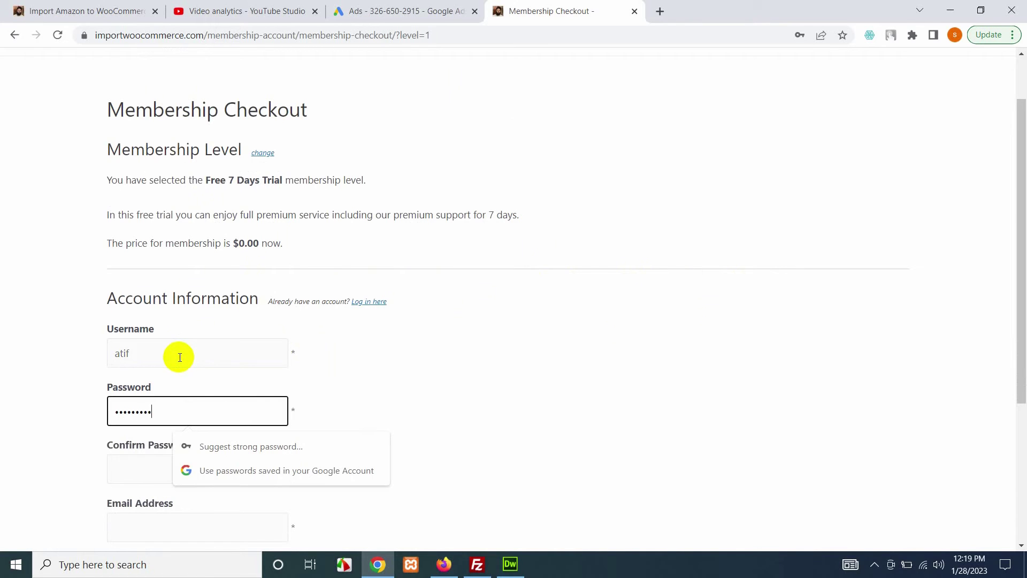
key("Tab")
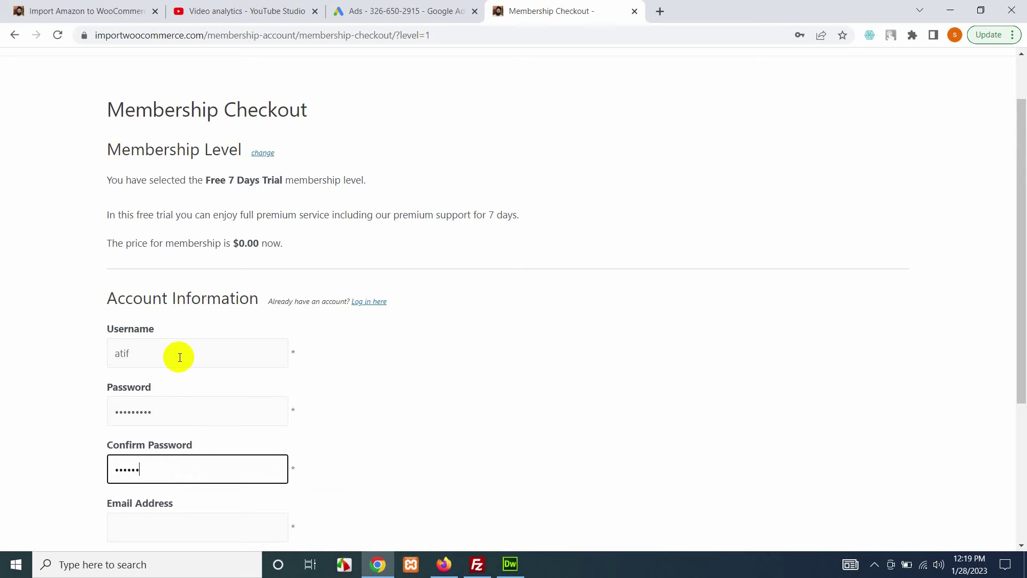
scroll(180, 357, "down", 2)
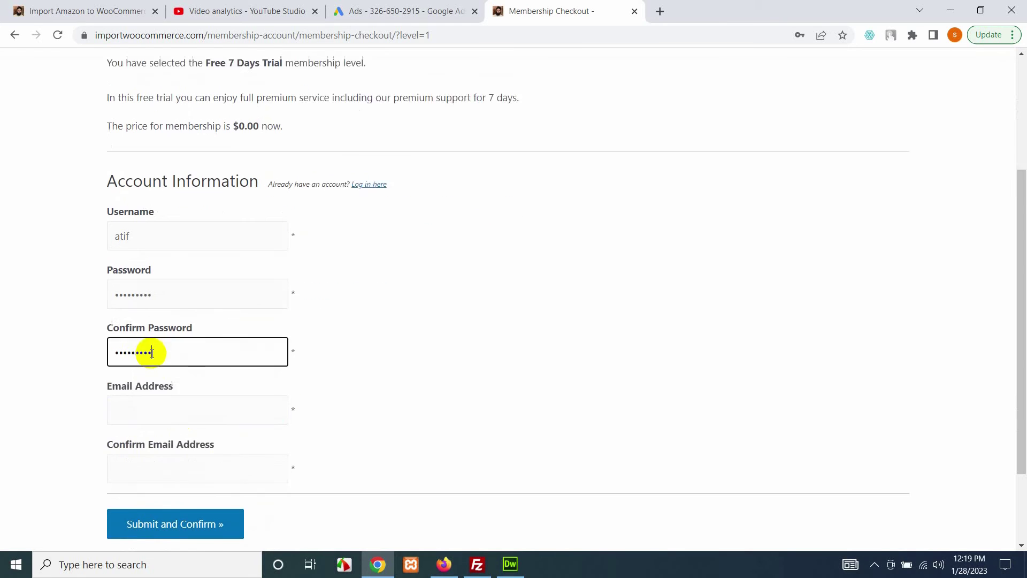
left_click(208, 395)
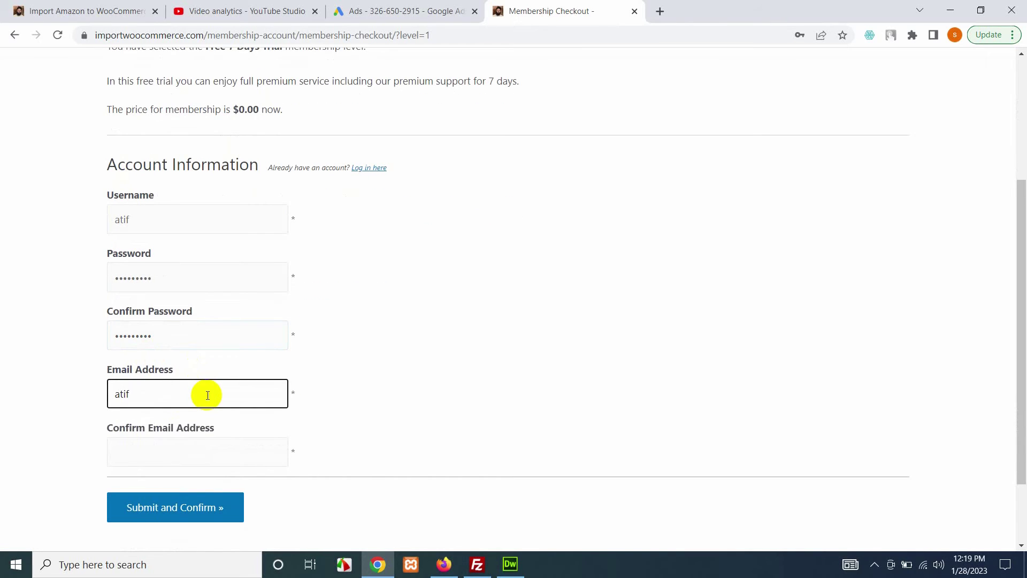
key("Tab")
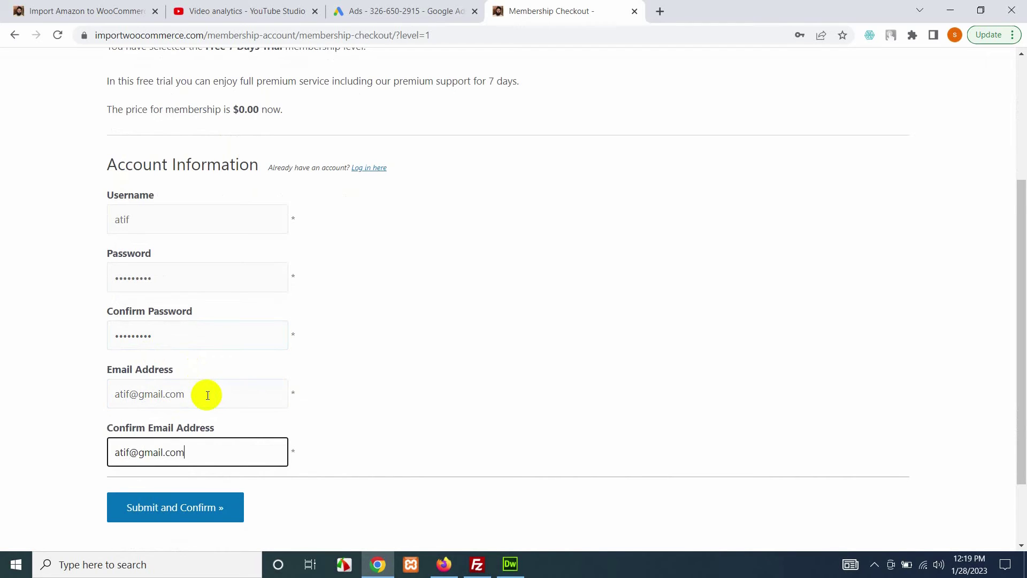
left_click(142, 505)
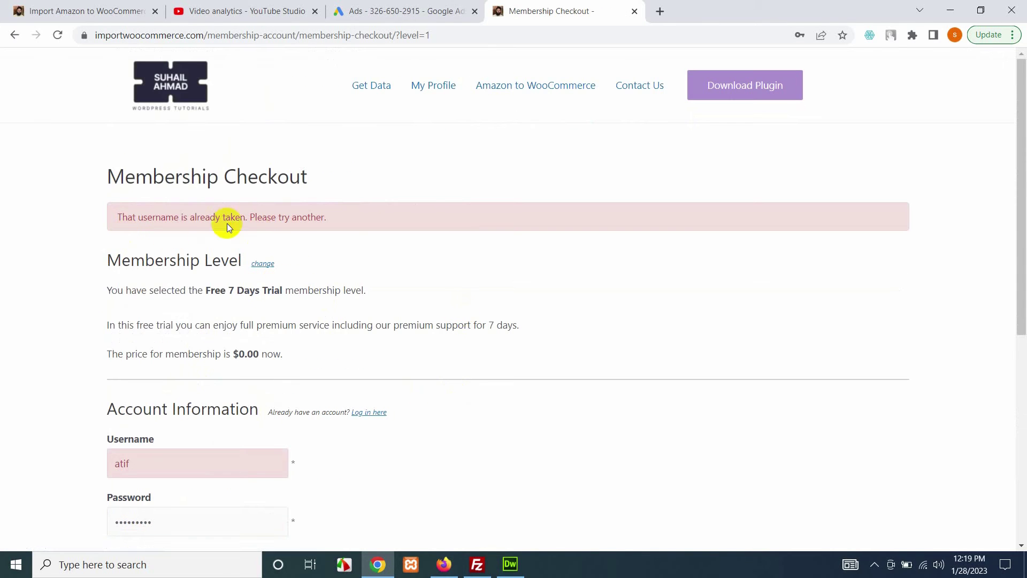
Append '1' to the rejected username and resubmit the Free 7 Days Trial sign-up.
scroll(432, 325, "down", 5)
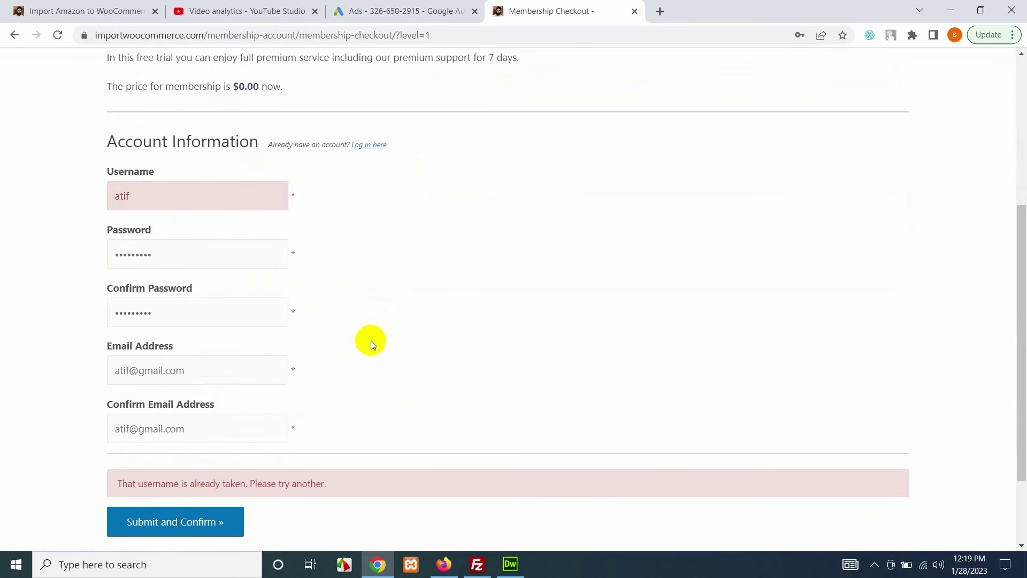
left_click(181, 201)
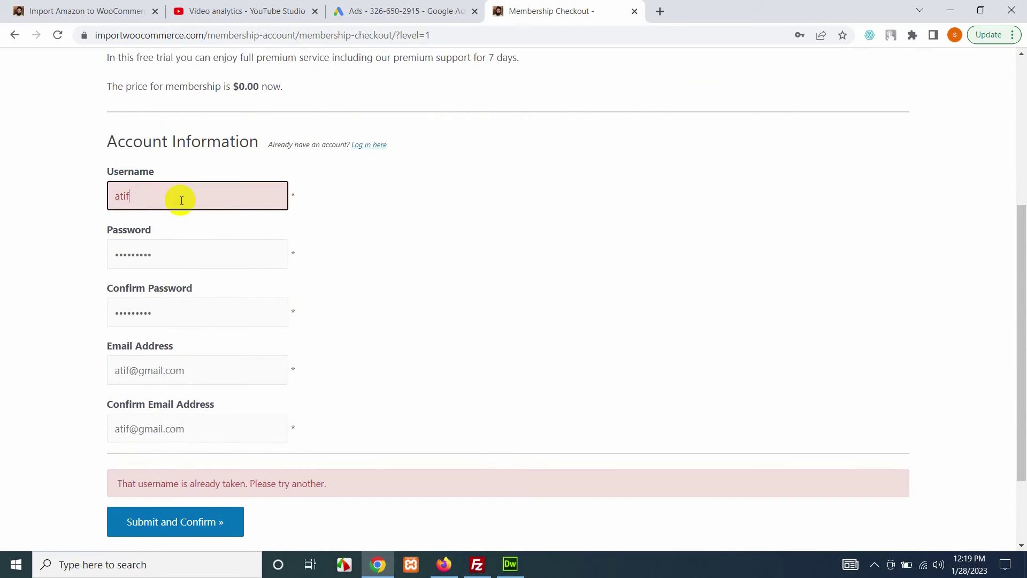
type("1")
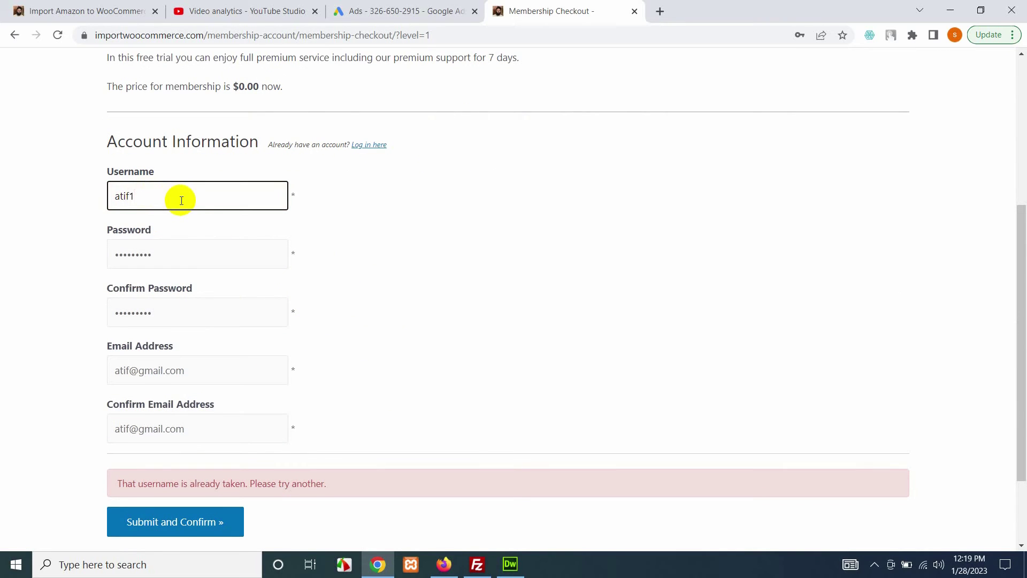
left_click(163, 527)
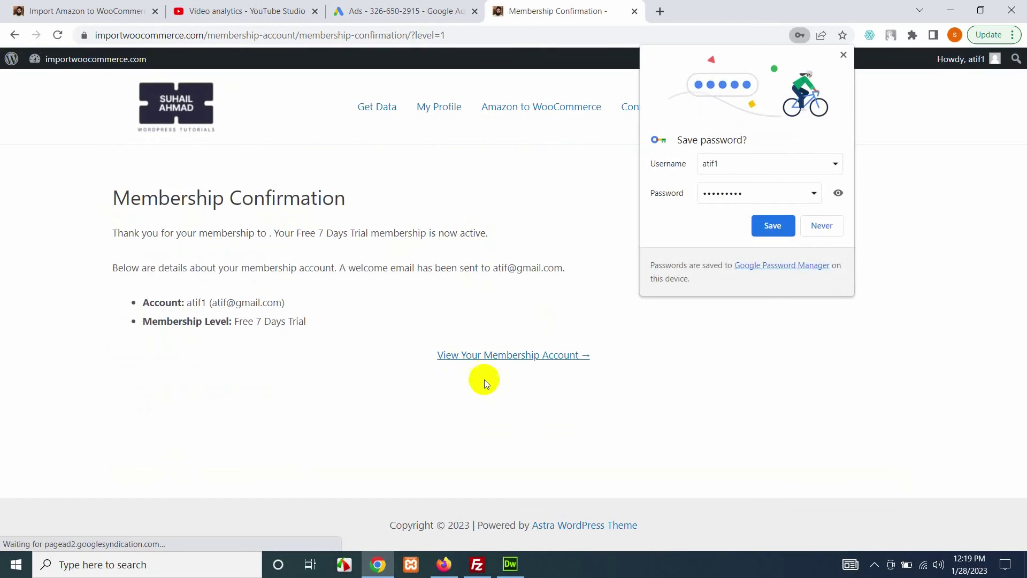
Dismiss Chrome's password prompts, open My Profile, and return to the Firefox window.
left_click(771, 227)
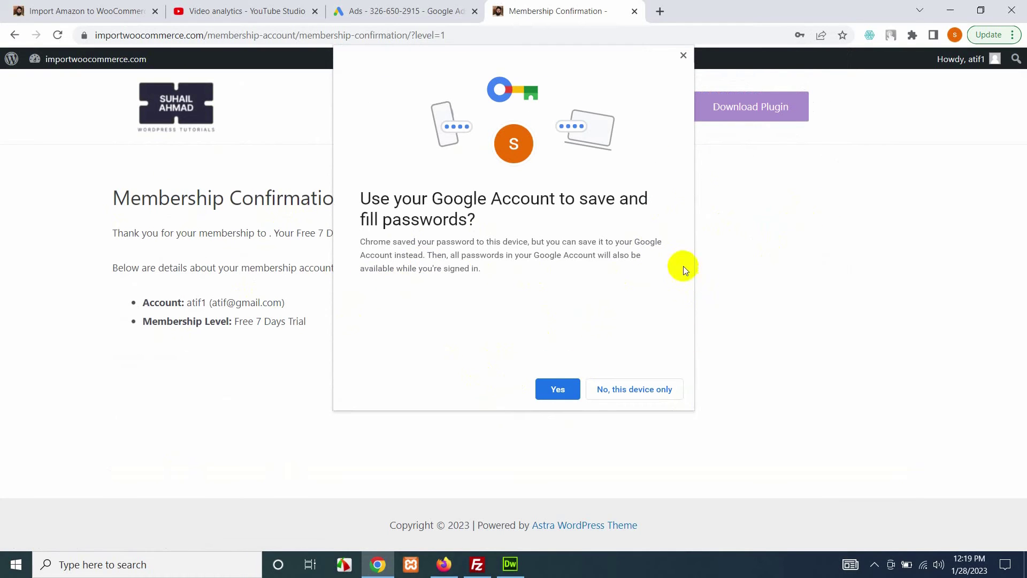
left_click(684, 56)
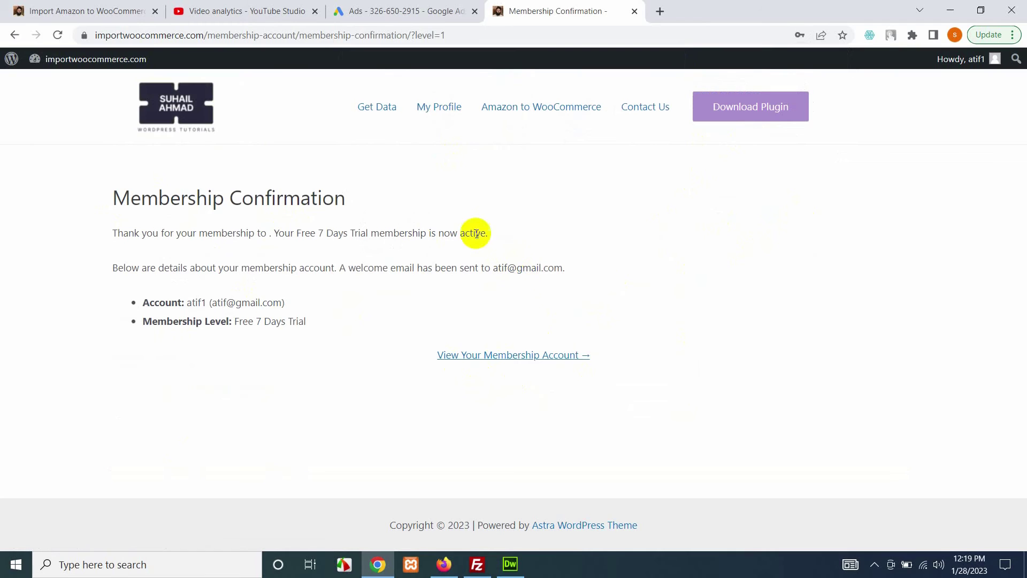
left_click(428, 109)
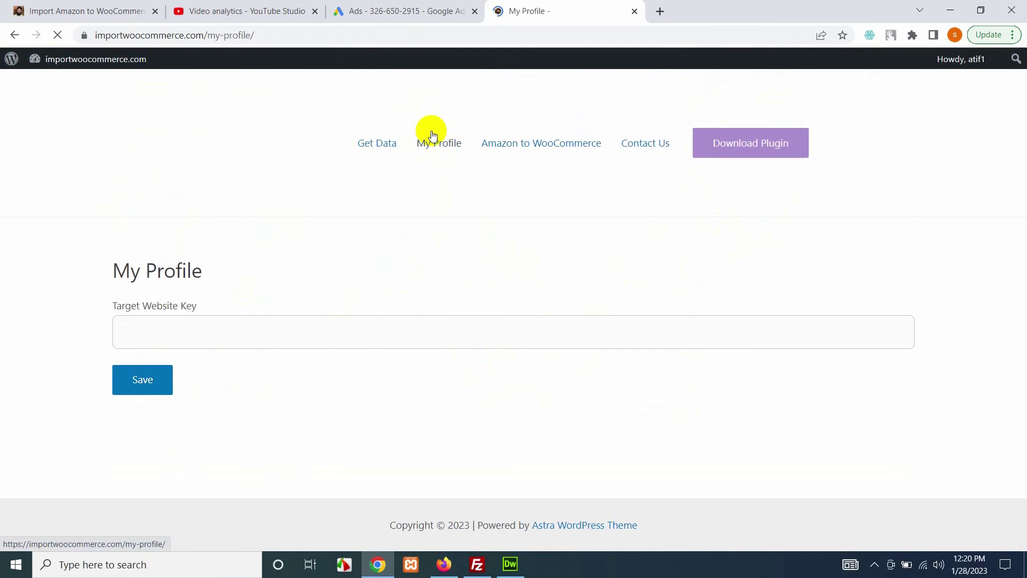
left_click(443, 565)
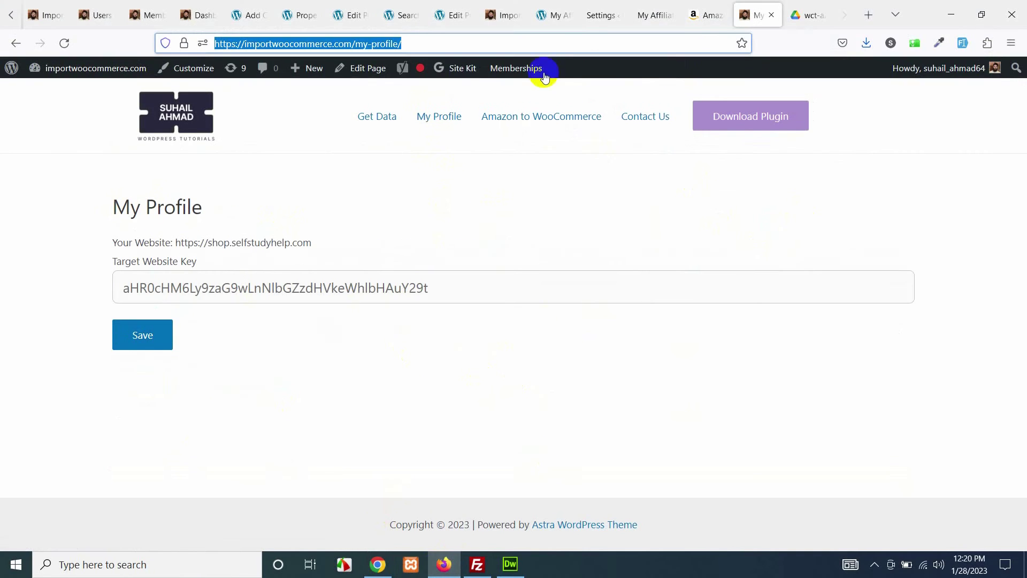
Go through the open browser tabs to reach the Amazon plugin settings page.
left_click(554, 15)
left_click(503, 14)
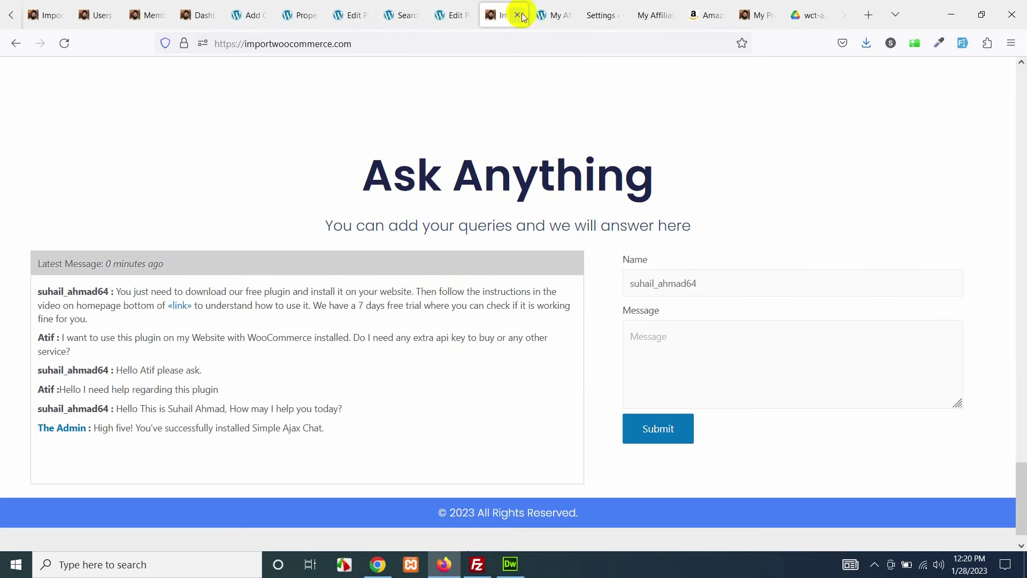
left_click(554, 15)
left_click(658, 11)
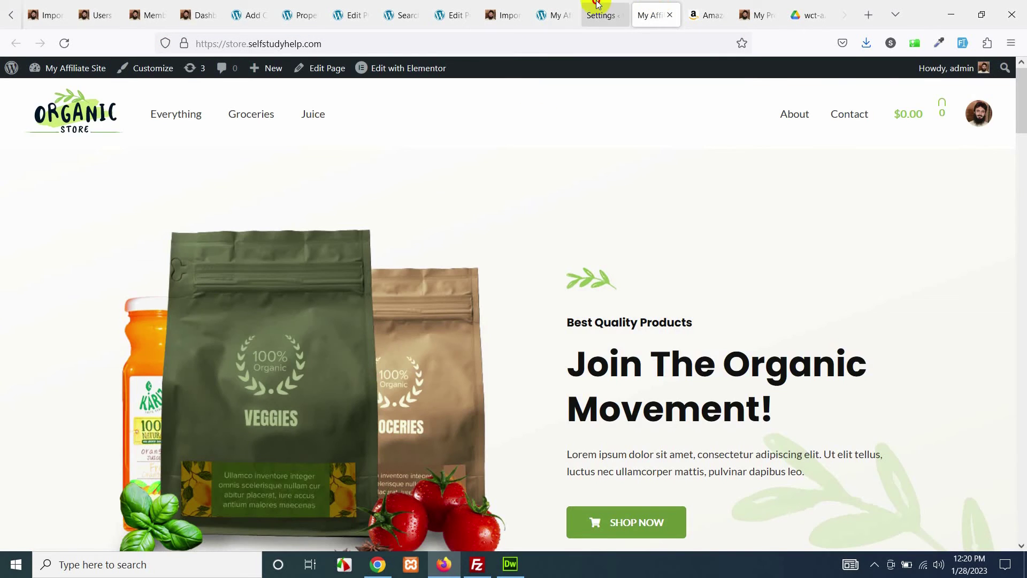
left_click(544, 11)
left_click(600, 15)
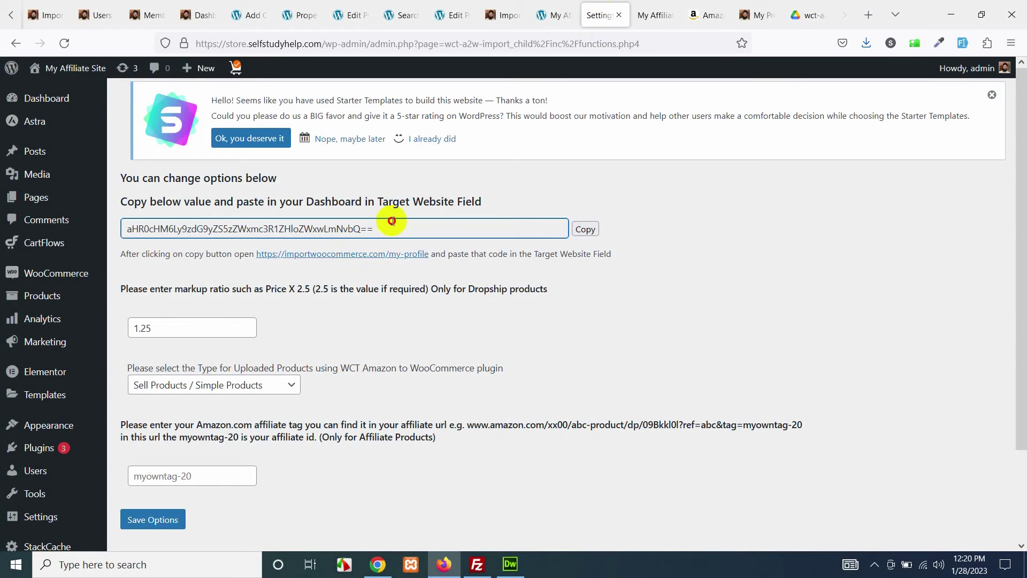
Copy the site key from the Target Website field and bring up the importwoocommerce.com profile in Chrome.
left_click_drag(394, 228, 98, 220)
scroll(54, 455, "down", 3)
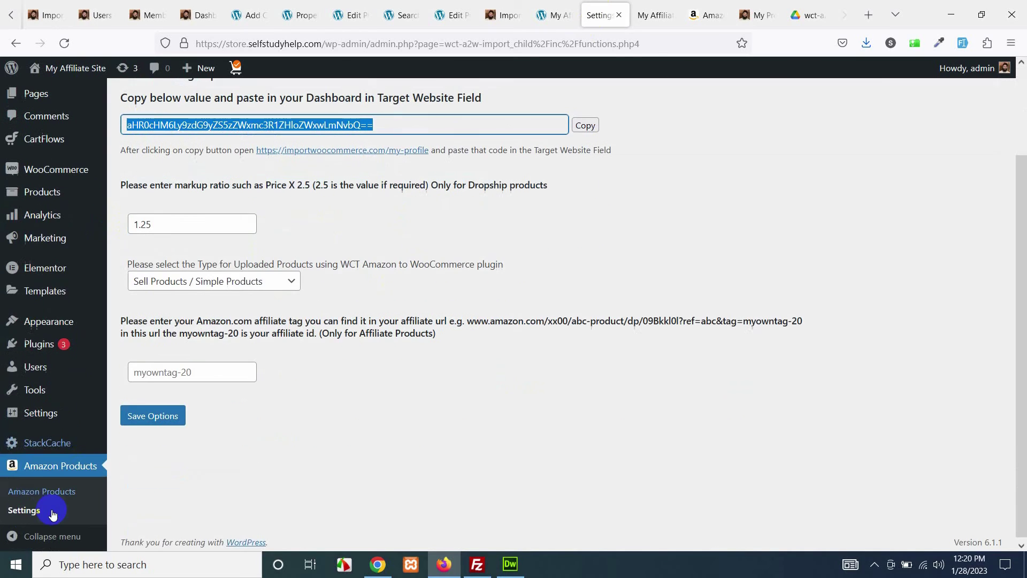
scroll(23, 525, "up", 3)
right_click(208, 224)
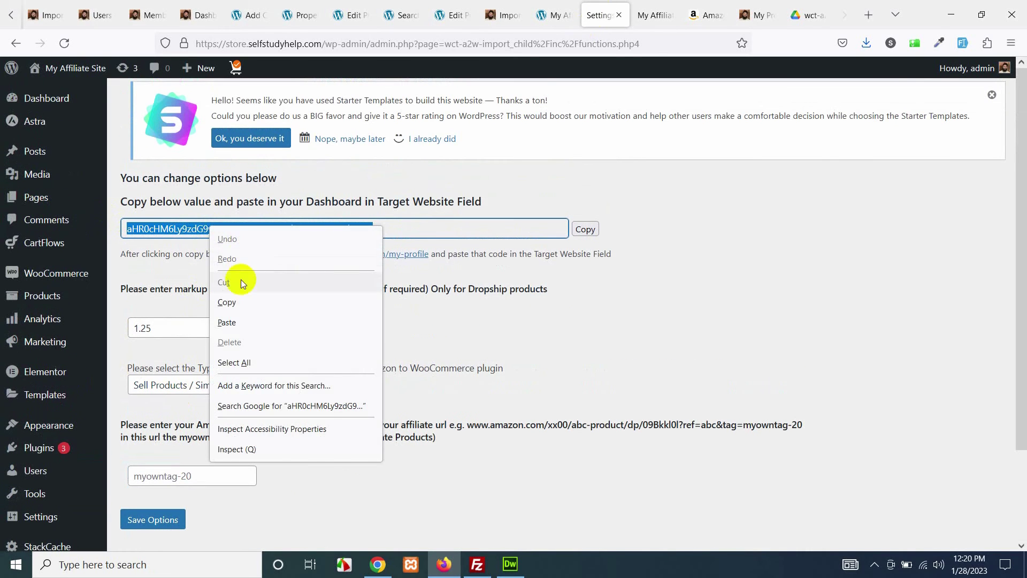
left_click(243, 299)
left_click(388, 568)
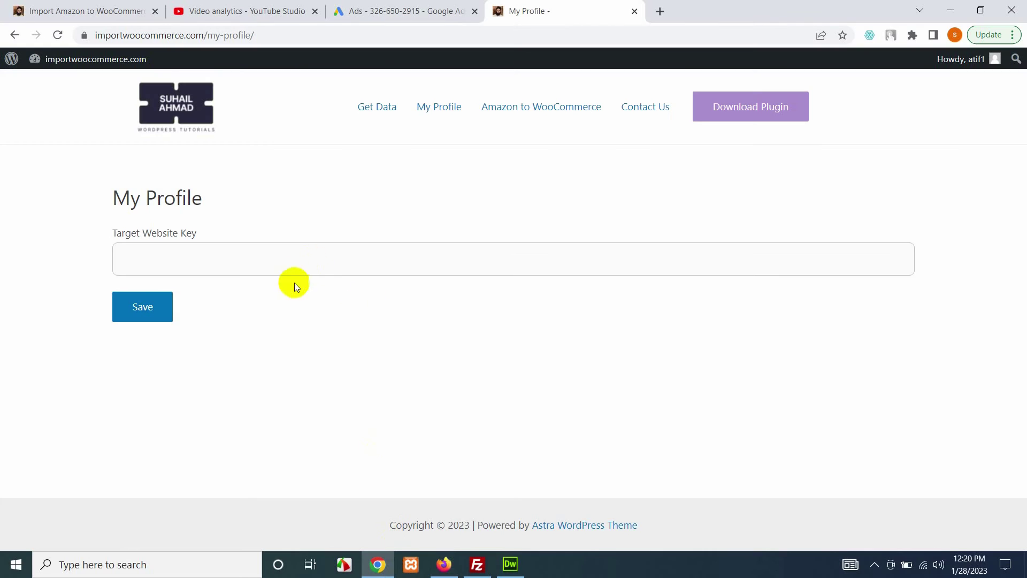
Paste the copied site key into the Target Website Key field and save the profile.
left_click(286, 259)
right_click(287, 260)
left_click(336, 366)
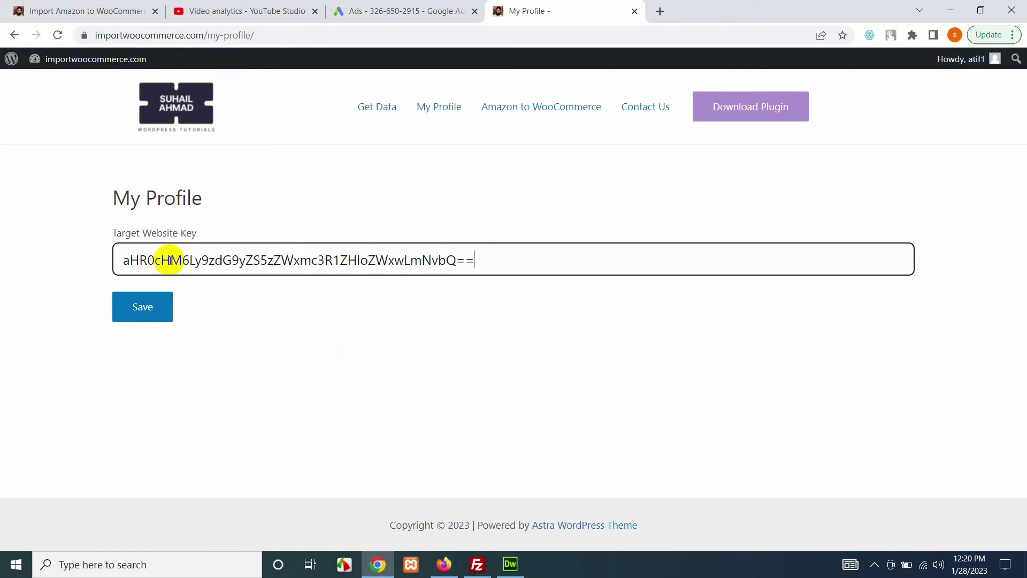
left_click(135, 315)
left_click(153, 324)
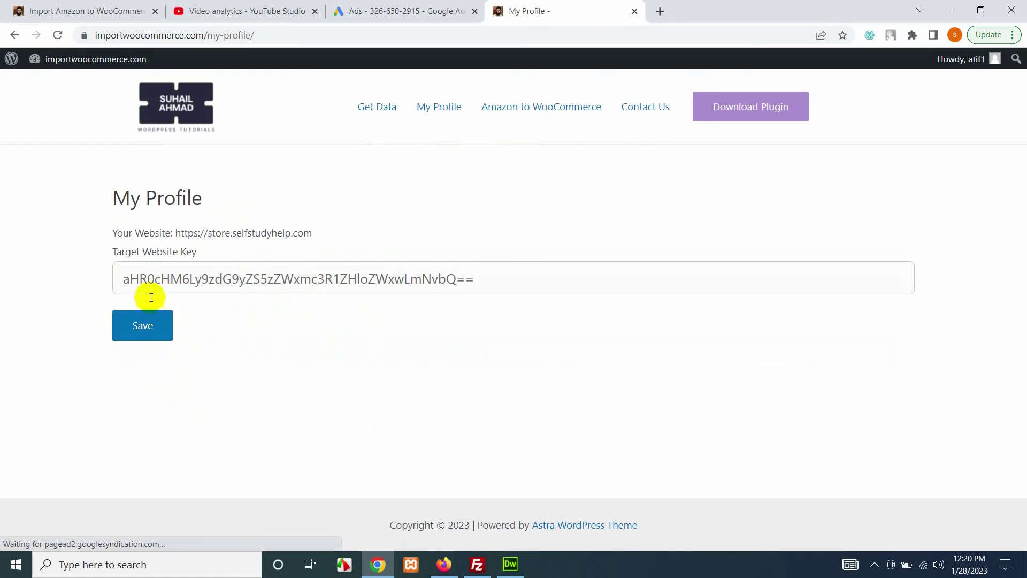
Confirm store.selfstudyhelp.com is linked, go to the Get Data page, and switch to Firefox.
left_click_drag(176, 231, 311, 228)
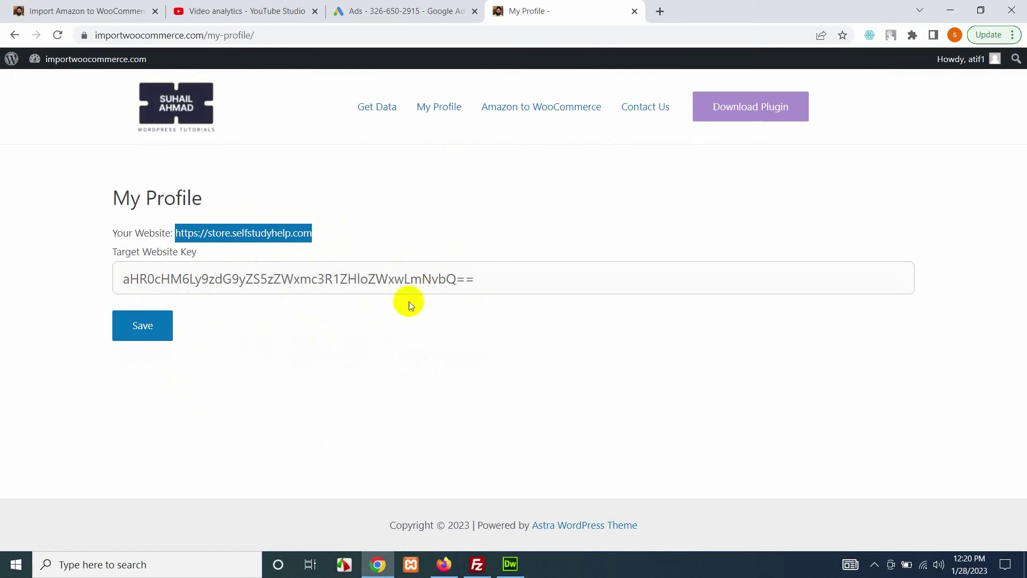
left_click(372, 108)
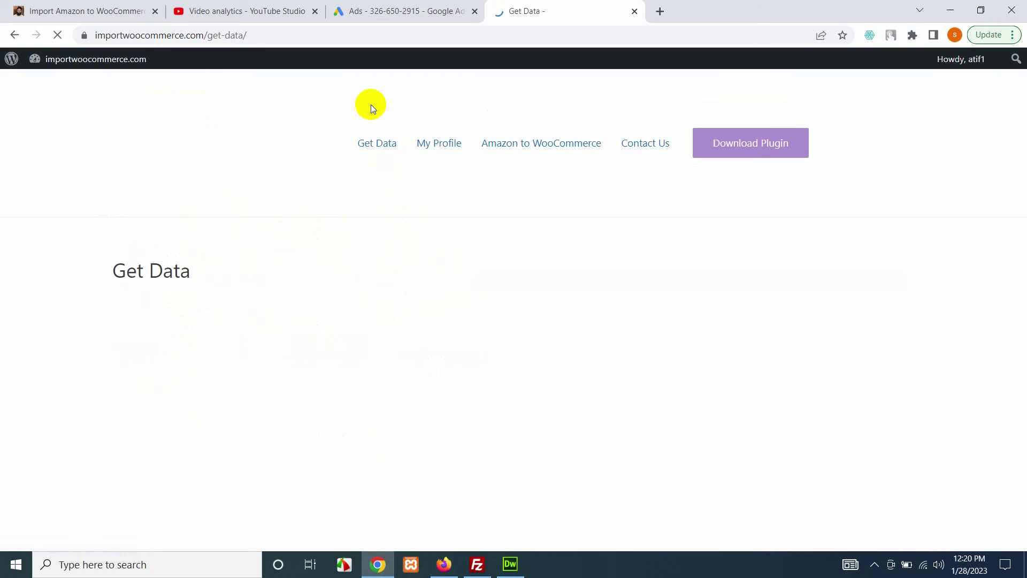
left_click(444, 564)
Copy the Amazon kitchen appliances results URL in Firefox and go back to the Get Data page in Chrome.
left_click(707, 10)
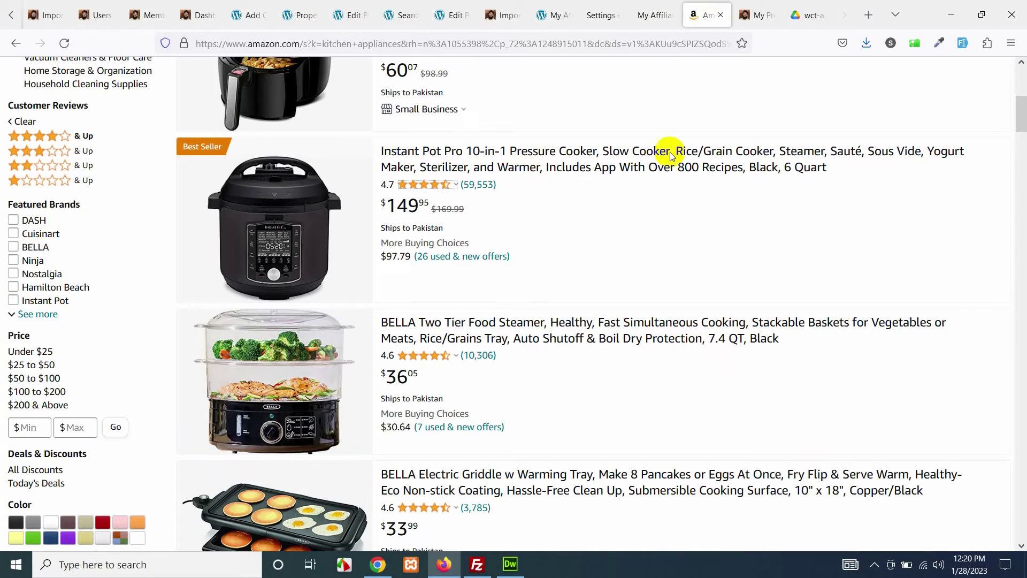
scroll(567, 266, "up", 6)
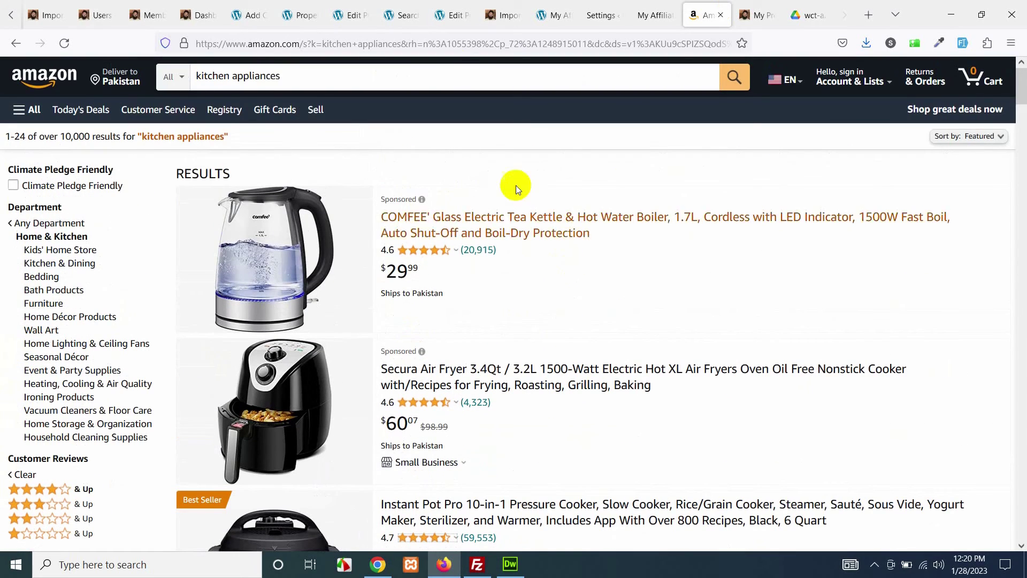
left_click(412, 43)
right_click(412, 47)
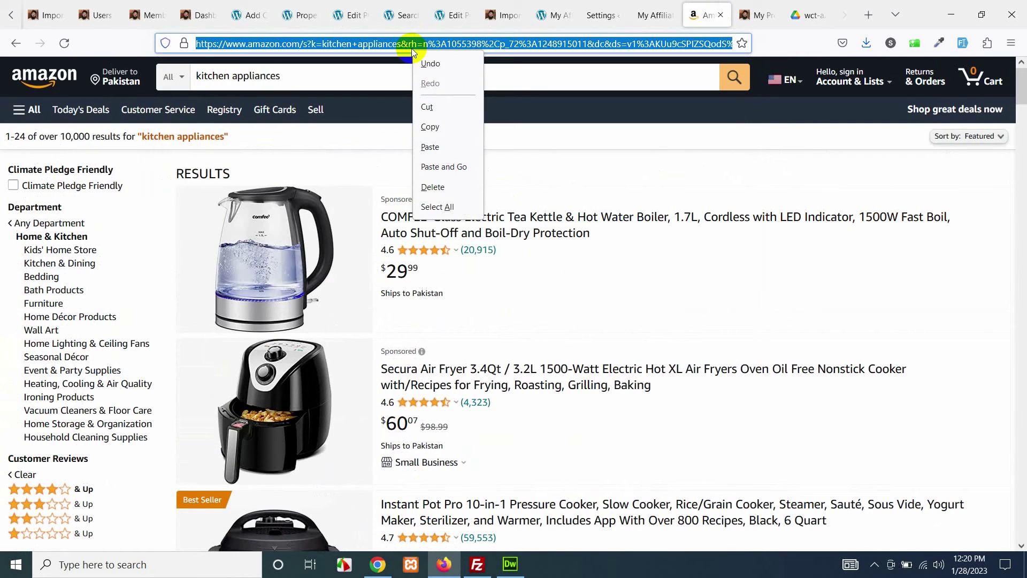
left_click(439, 123)
left_click(390, 567)
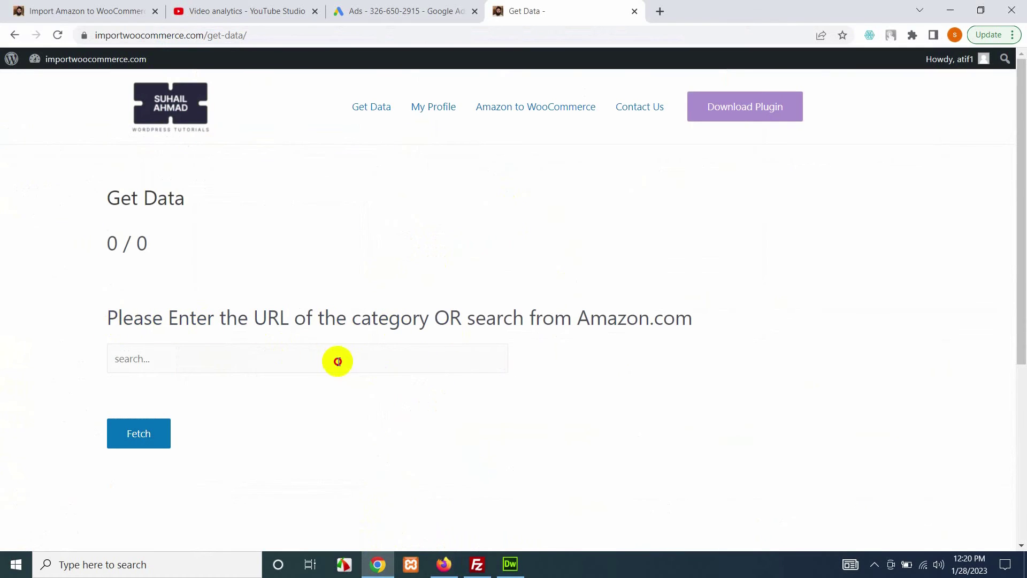
Paste the Amazon kitchen appliances search address into the category/search URL field and start fetching.
left_click(309, 361)
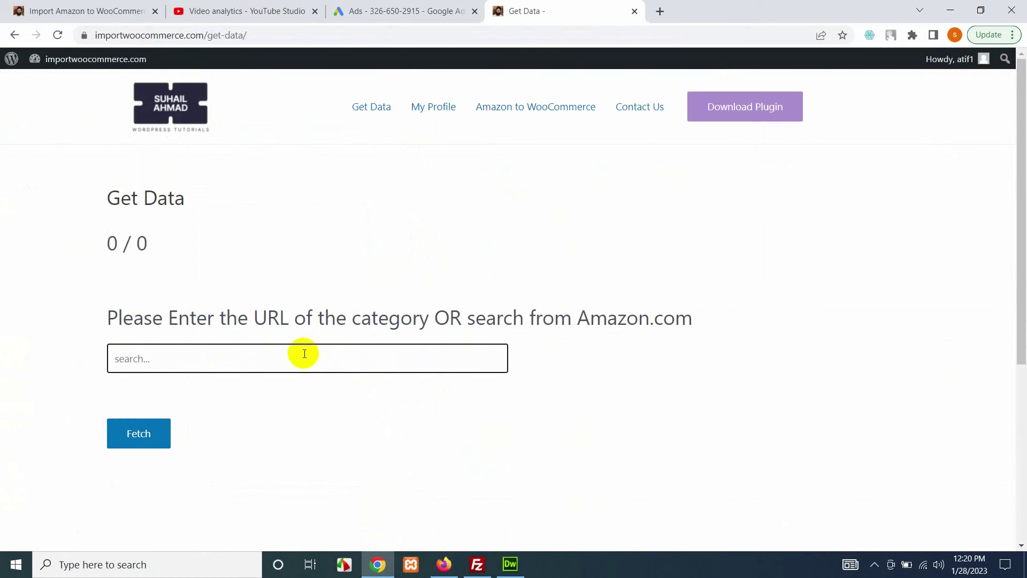
right_click(302, 351)
left_click(358, 236)
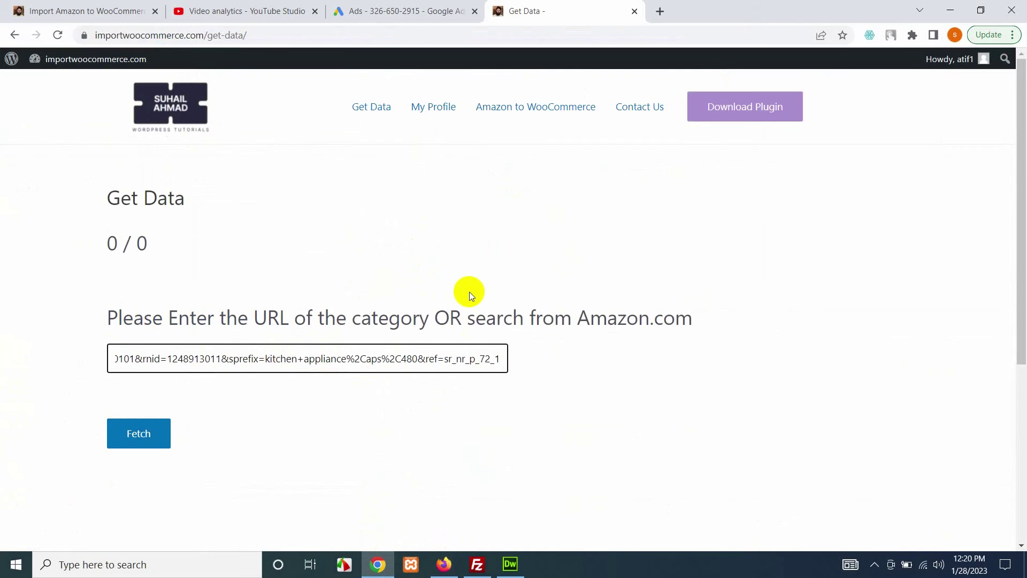
scroll(469, 291, "down", 5)
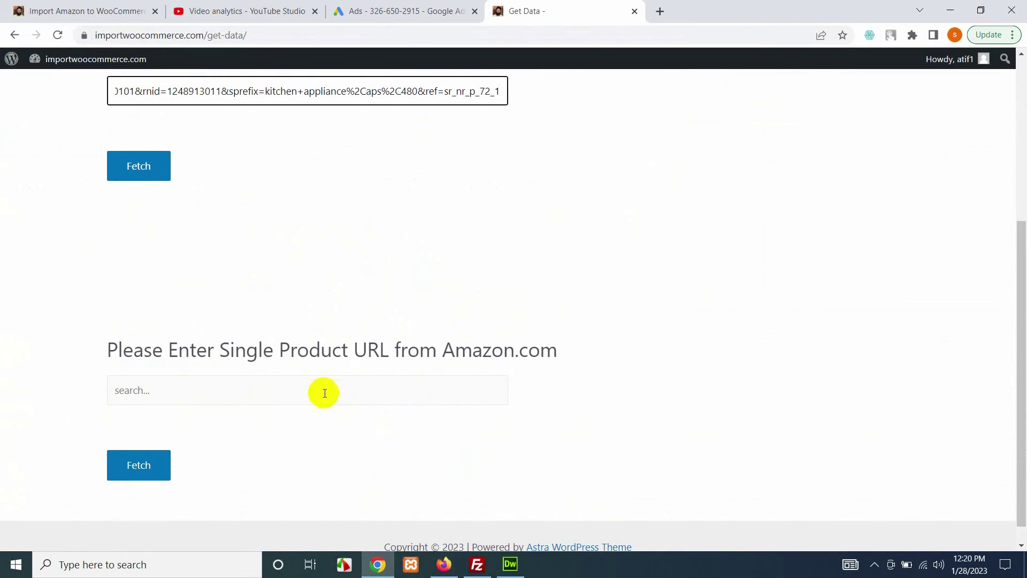
scroll(470, 383, "up", 5)
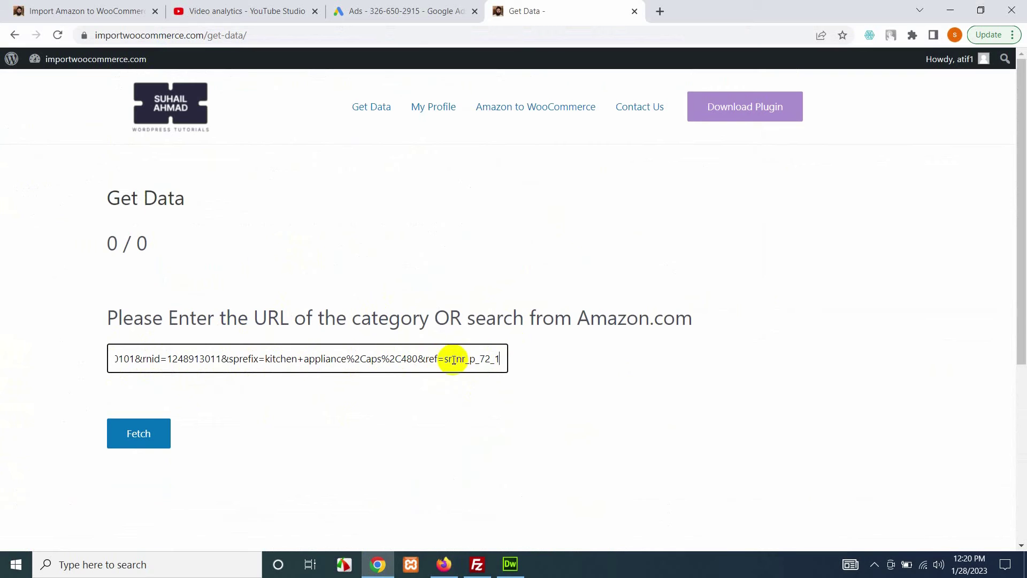
left_click(164, 439)
Fetch the search results until the counter reads 29 / 29, then close DevTools.
left_click(164, 439)
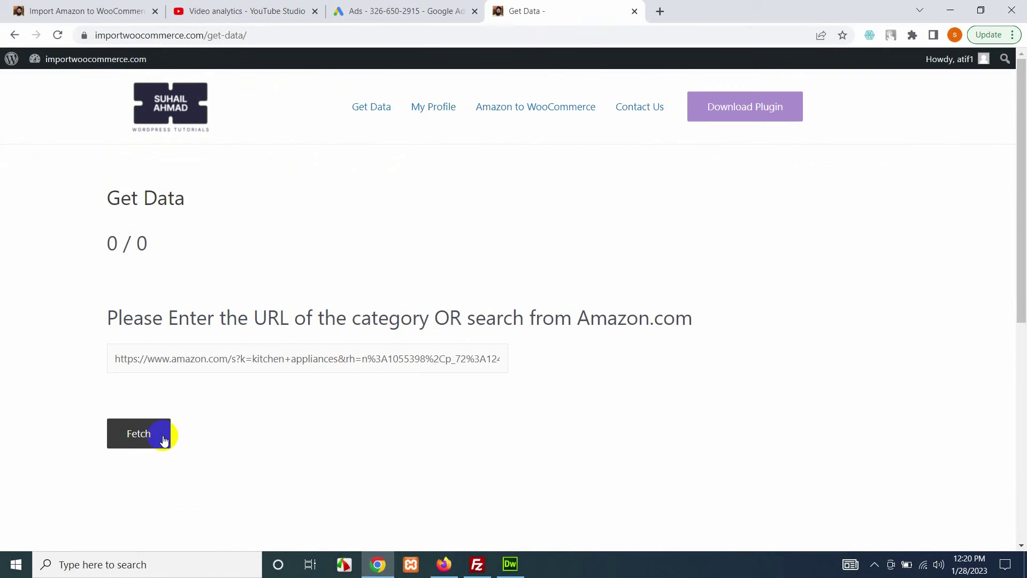
scroll(470, 404, "down", 1)
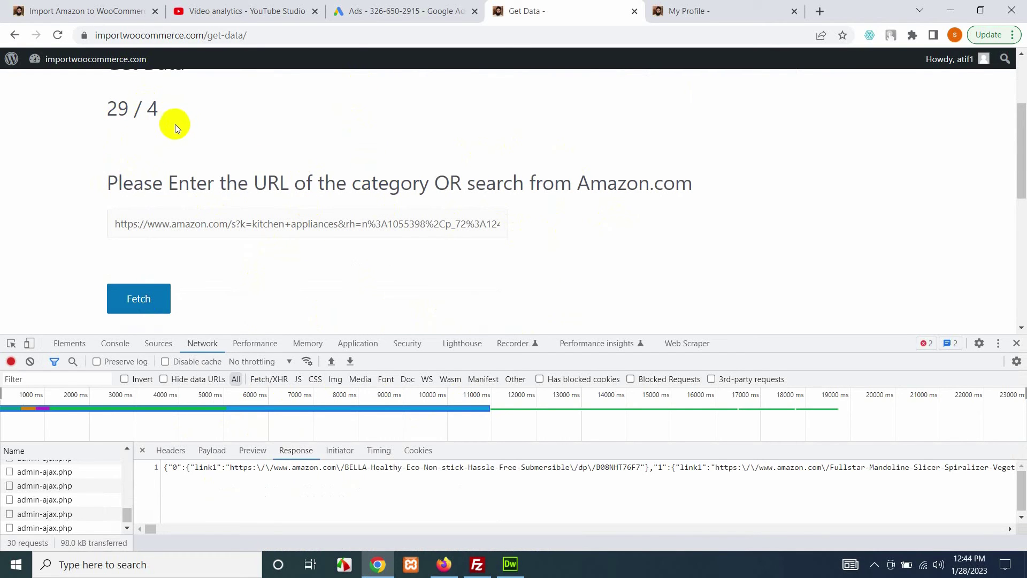
double_click(126, 112)
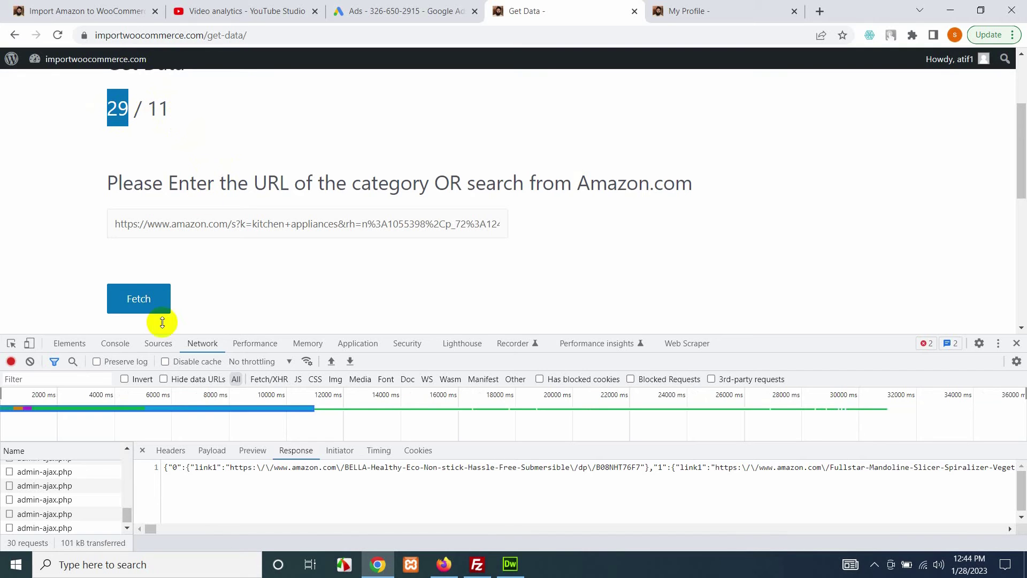
left_click(1016, 343)
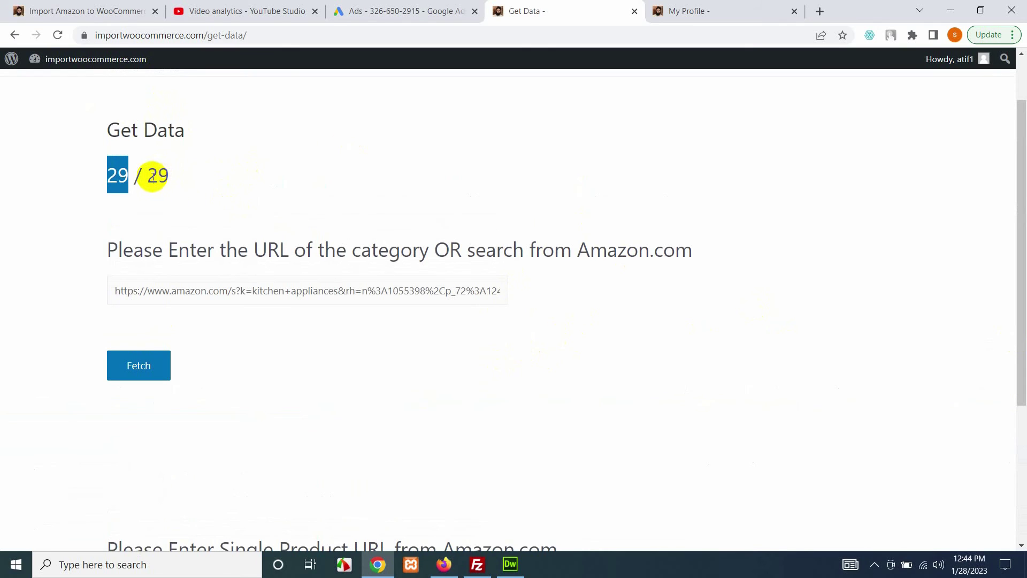
left_click(220, 181)
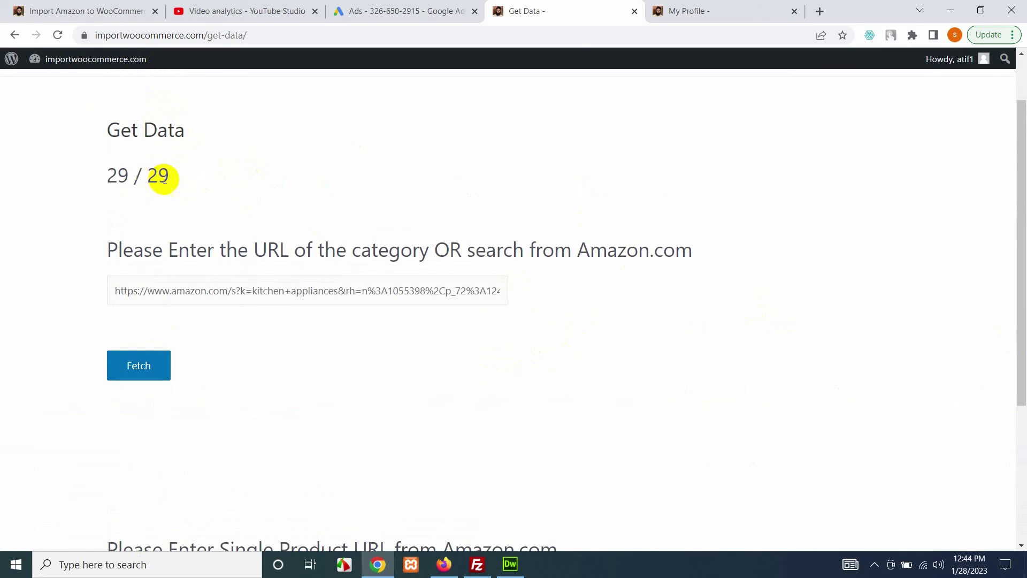
left_click(453, 570)
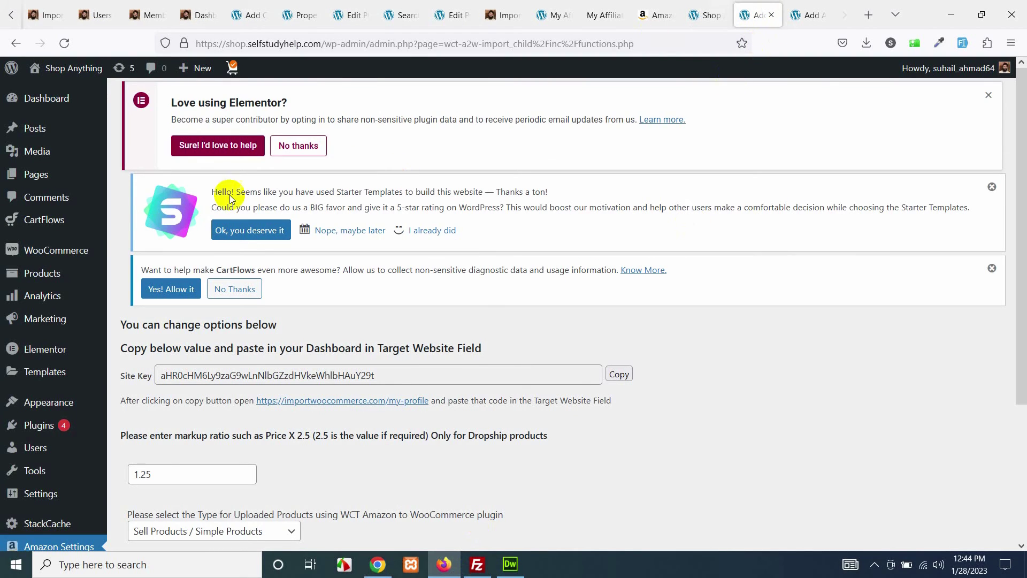
Open the WooCommerce Products list in a new tab.
left_click(39, 303)
right_click(41, 274)
left_click(58, 291)
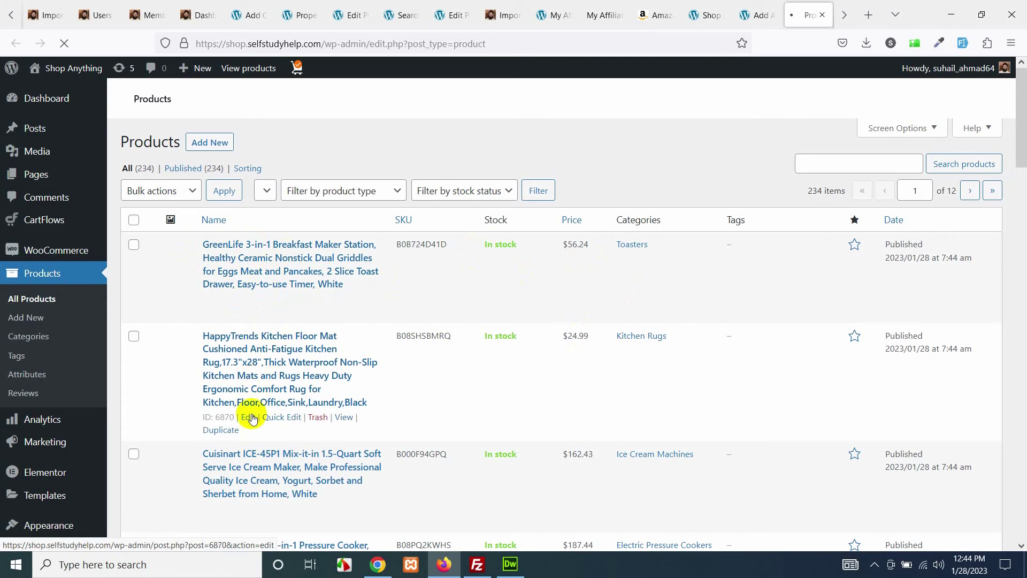
Open the imported GreenLife breakfast station's store page, priced $56.24, in a new tab.
scroll(251, 394, "down", 4)
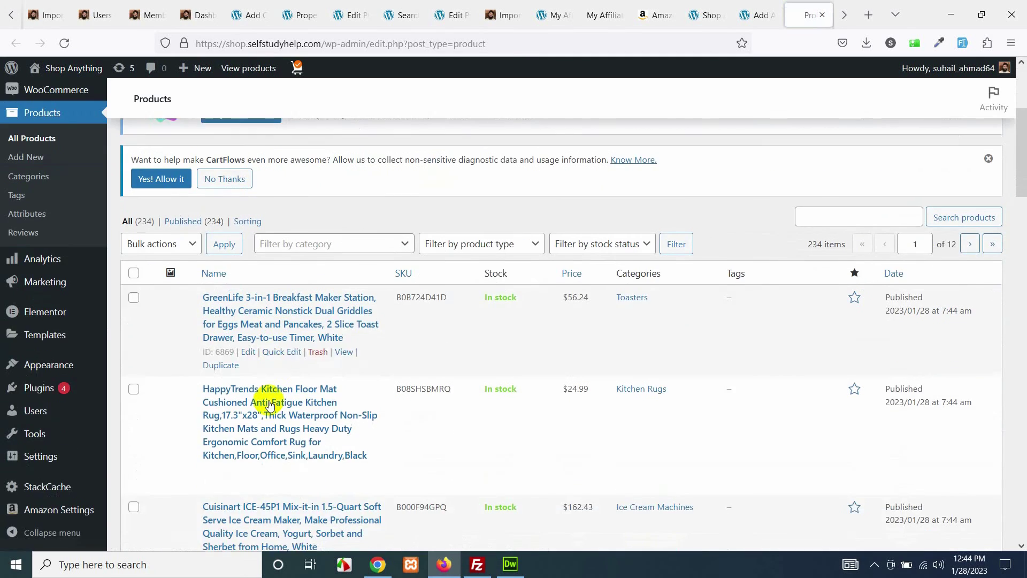
right_click(345, 348)
left_click(363, 293)
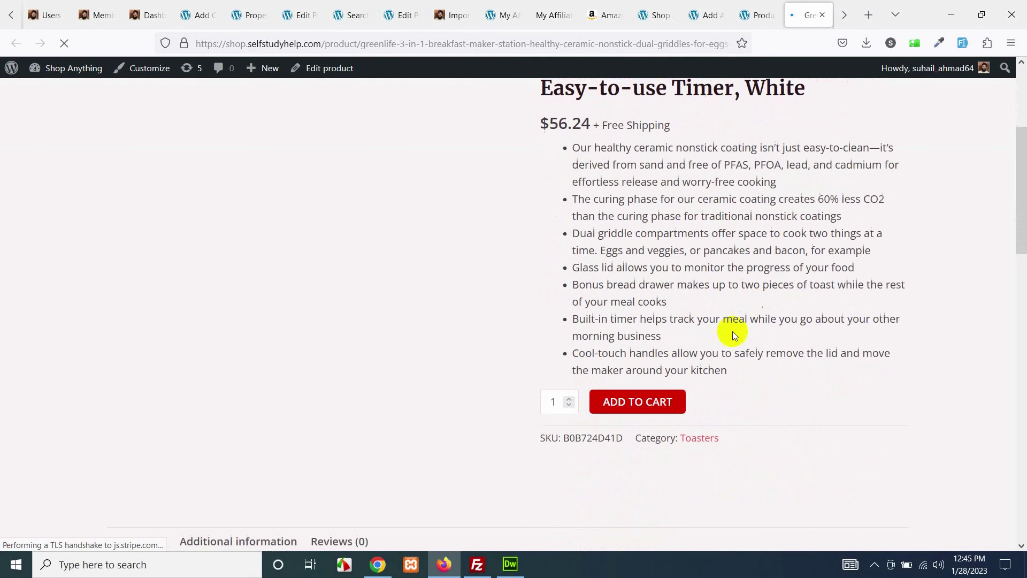
scroll(599, 239, "up", 1)
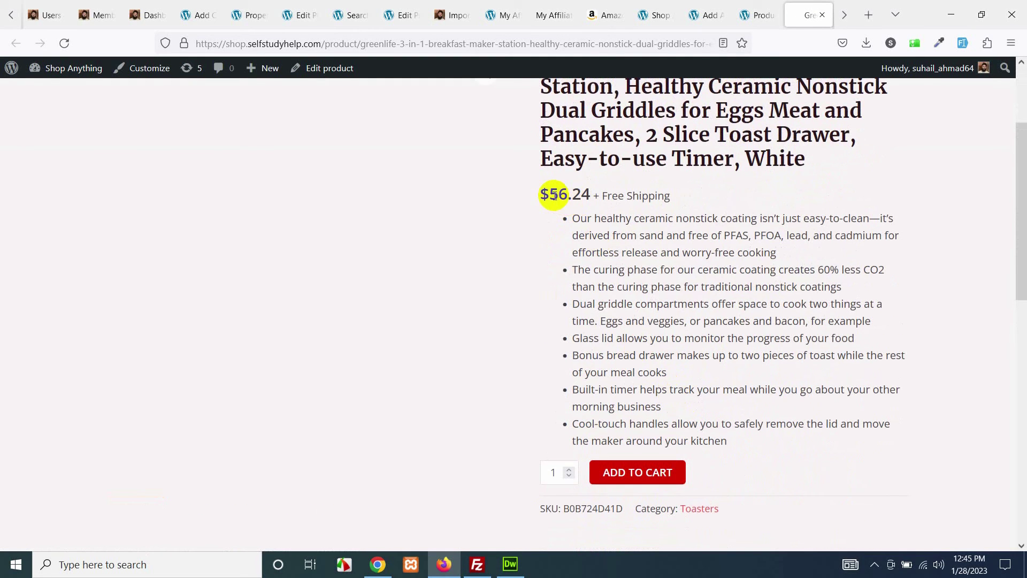
scroll(562, 193, "up", 3)
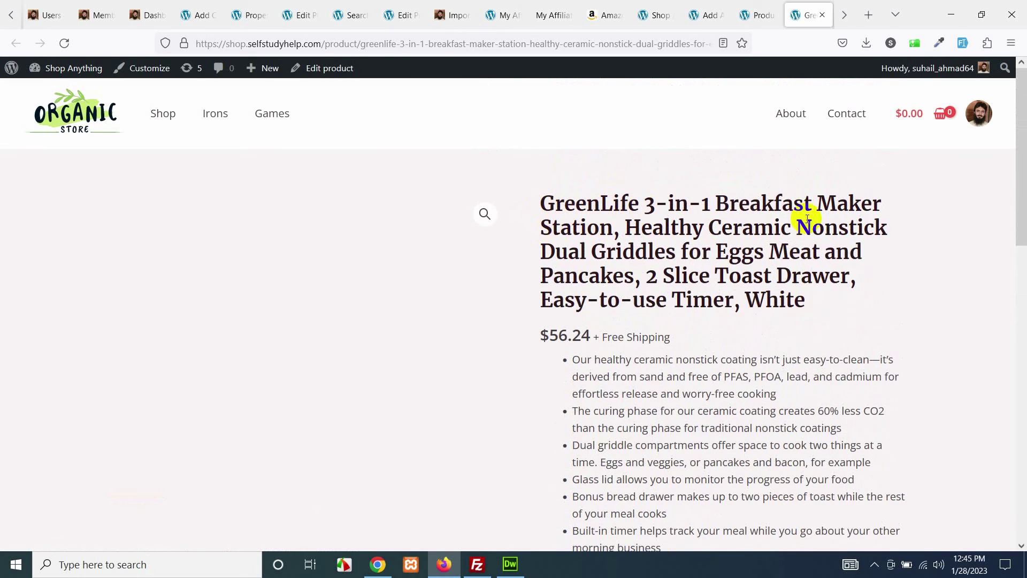
left_click(605, 16)
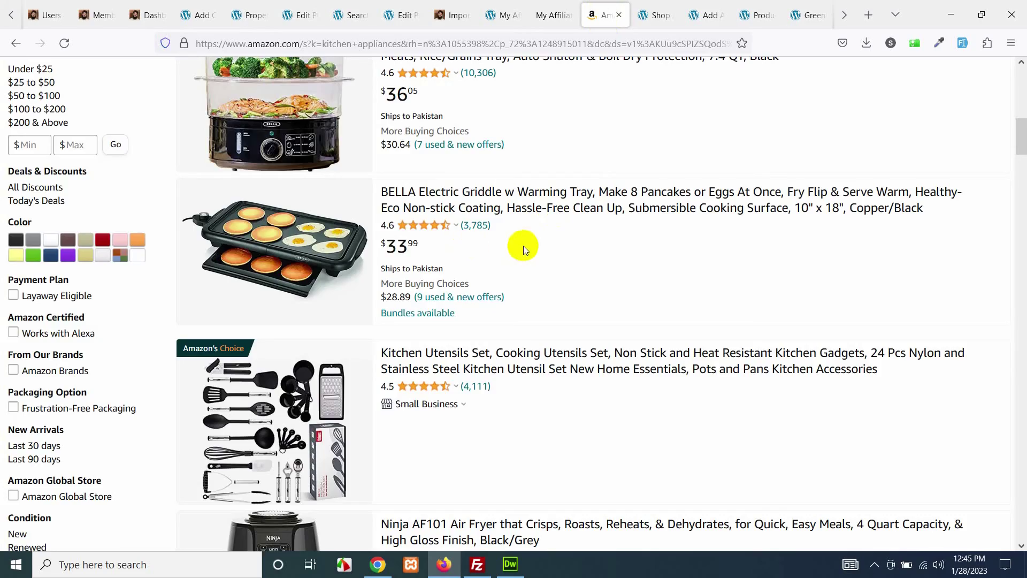
Find the $44.99 GreenLife breakfast station on Amazon via a 'greeli' page search, then view its store page.
scroll(523, 245, "up", 8)
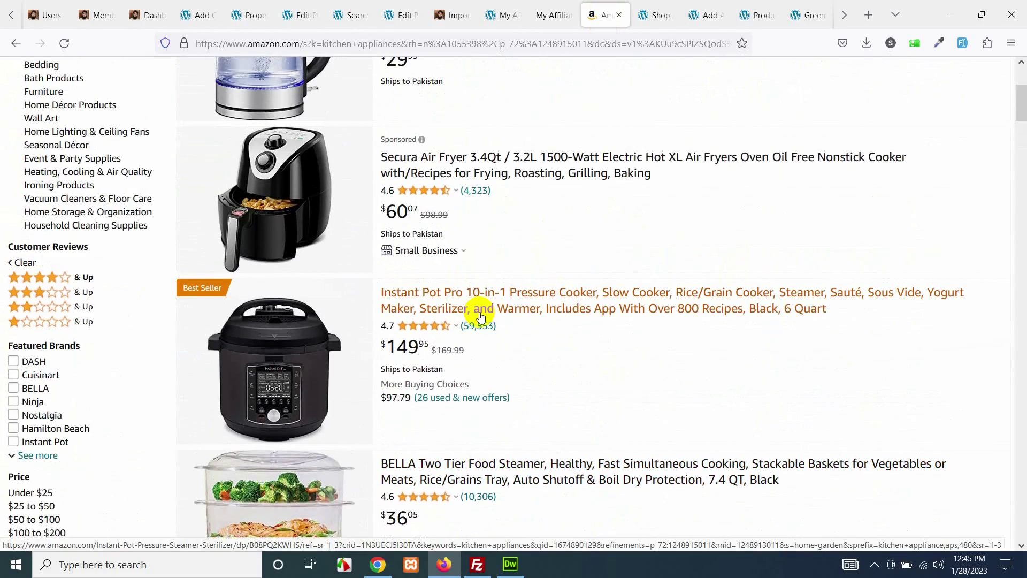
scroll(480, 314, "up", 4)
scroll(541, 342, "down", 14)
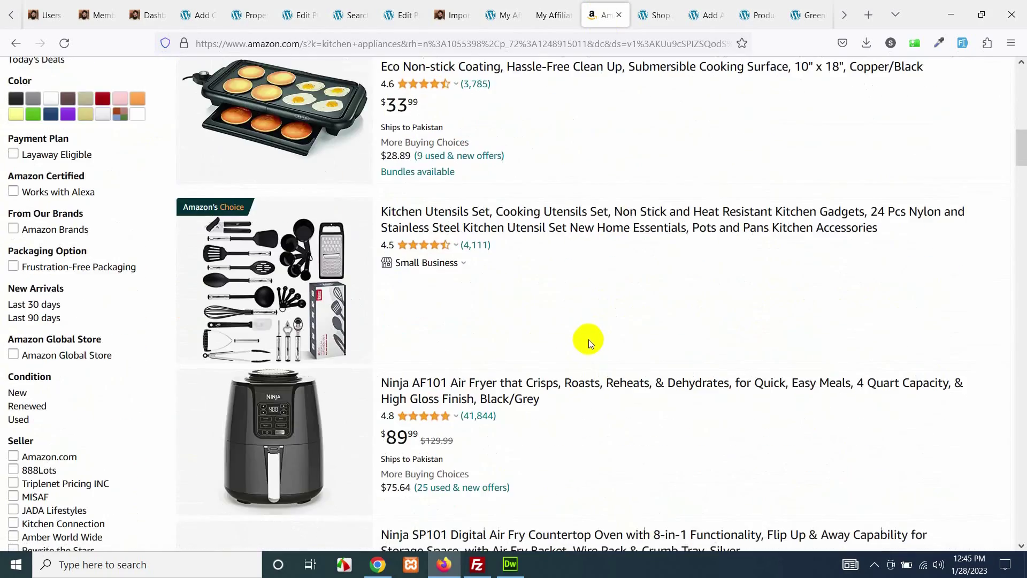
scroll(589, 339, "down", 12)
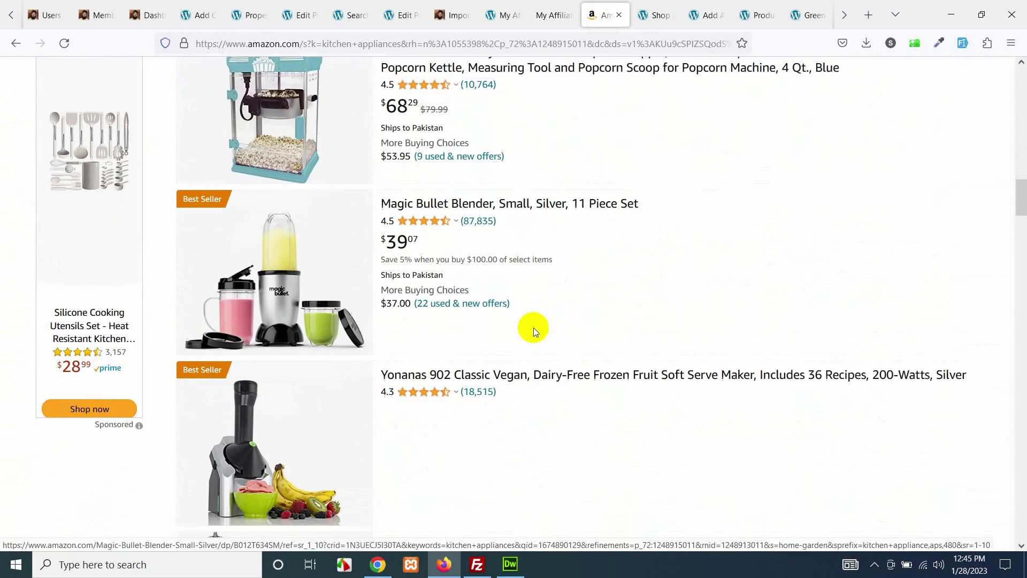
scroll(534, 327, "down", 12)
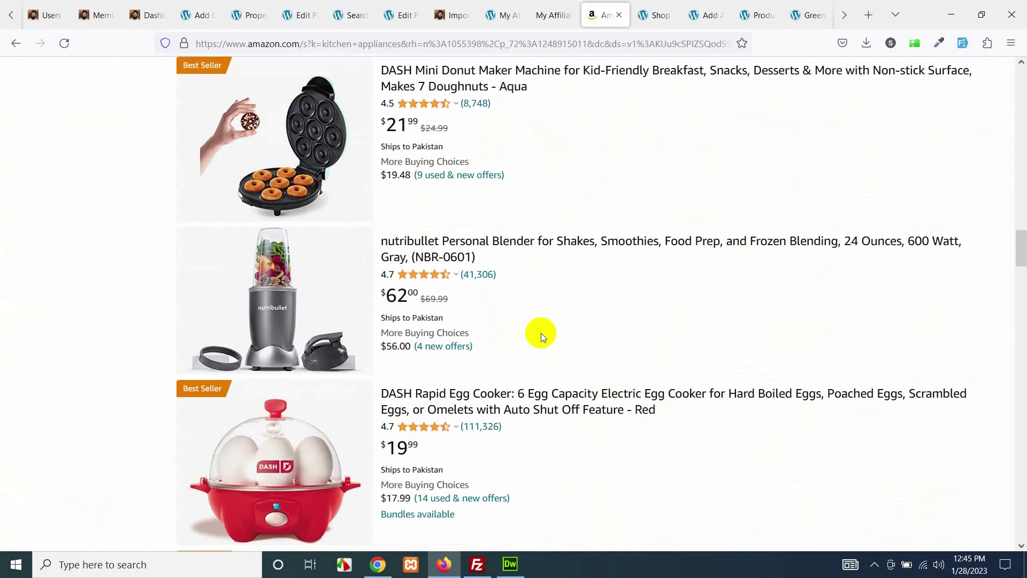
scroll(541, 333, "down", 5)
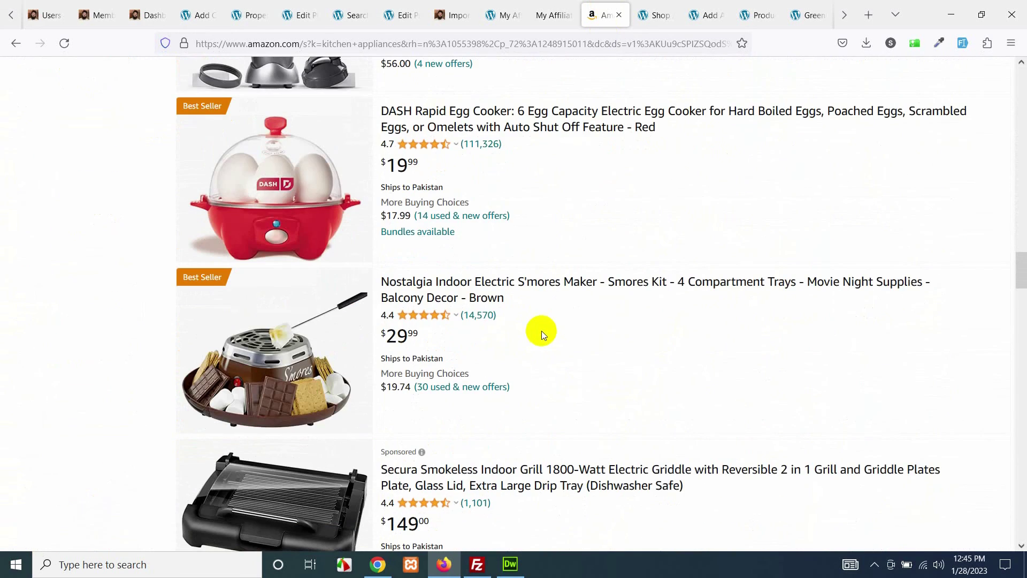
key("ctrl+f")
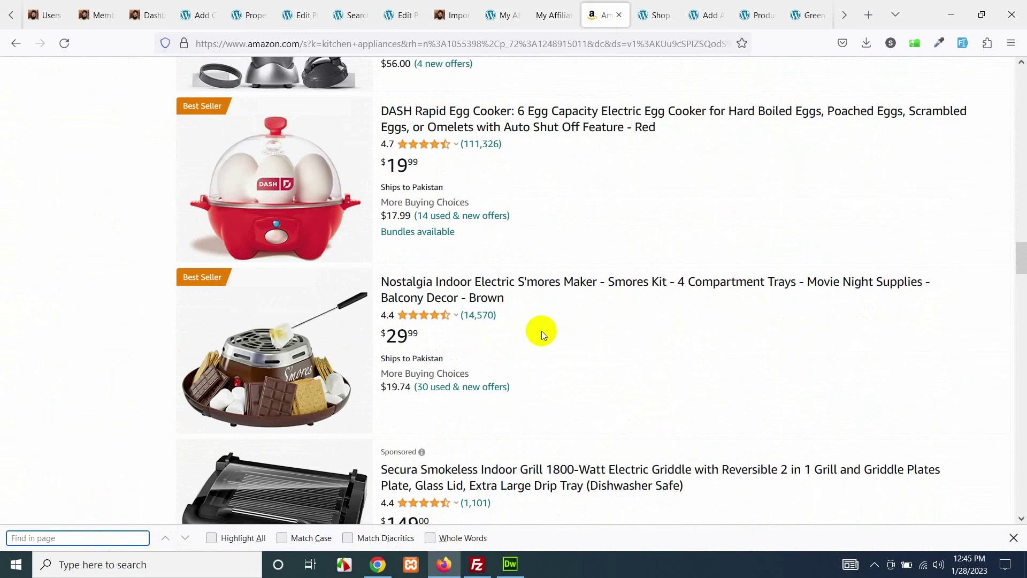
type("greeli")
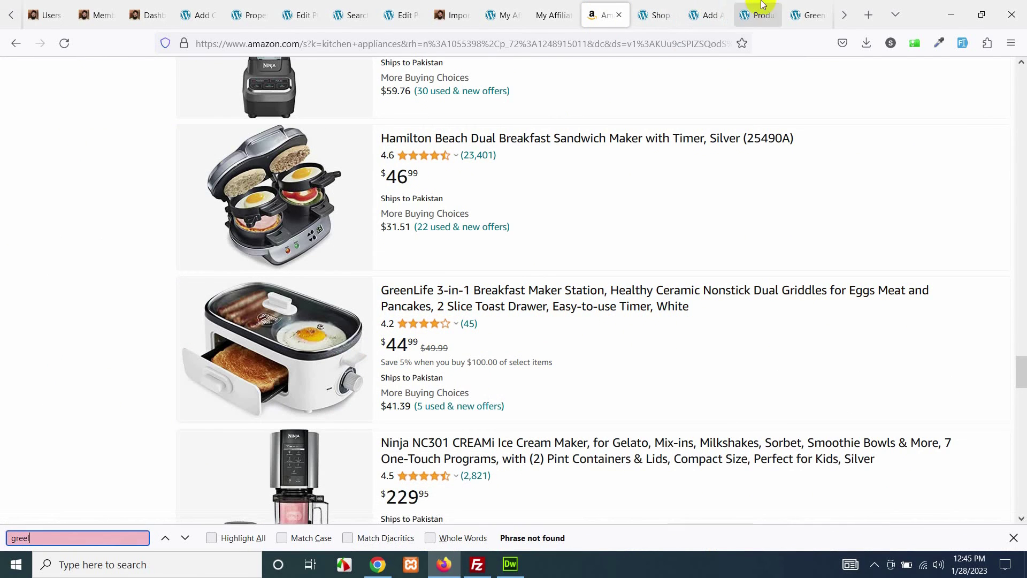
left_click(808, 14)
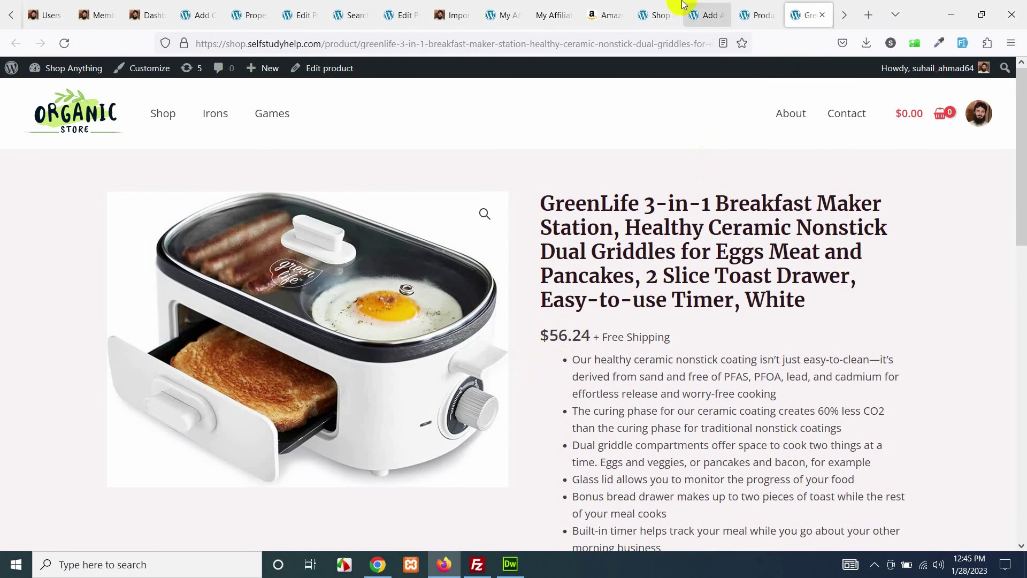
left_click(756, 10)
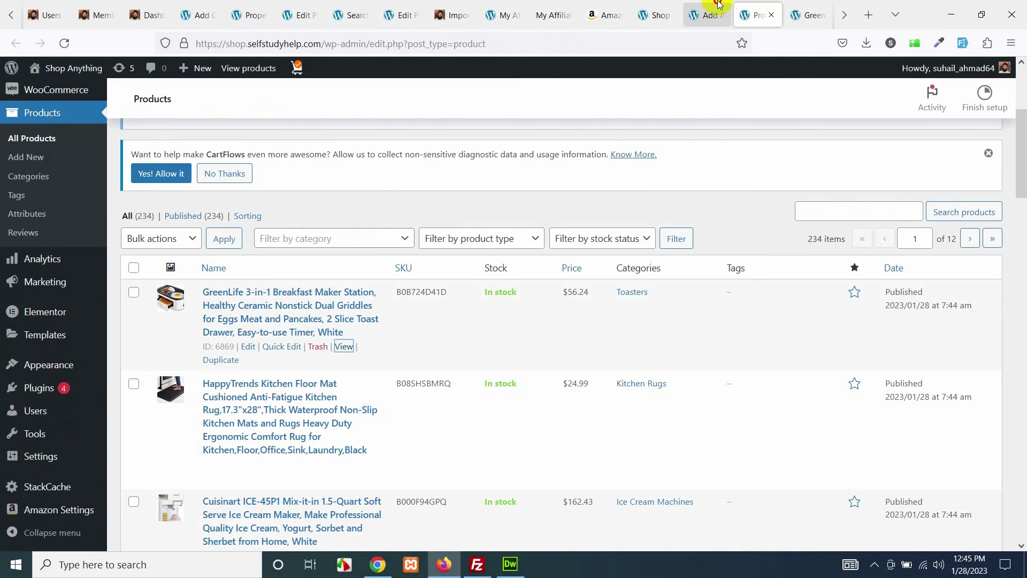
left_click(710, 11)
scroll(518, 452, "down", 3)
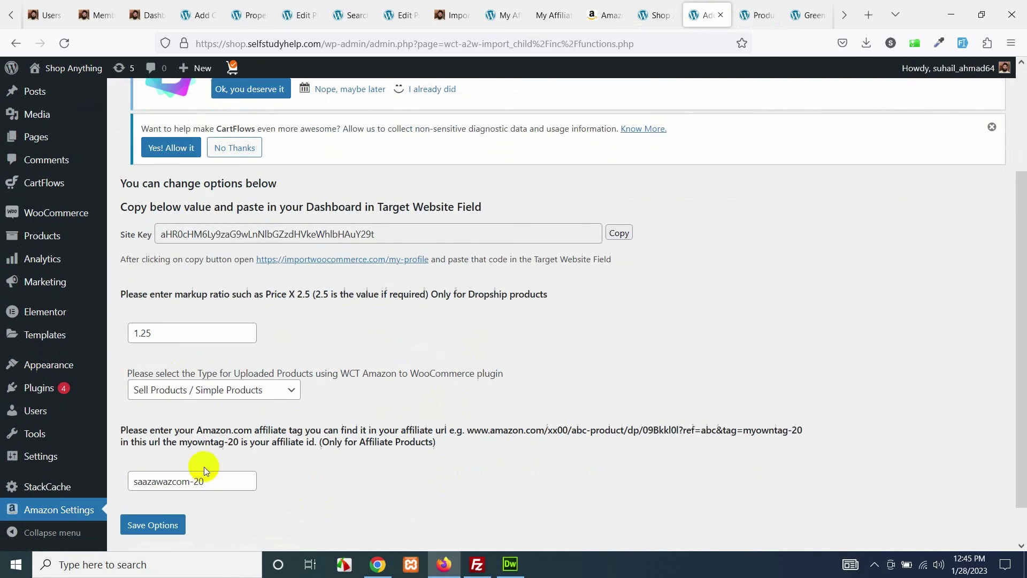
left_click(807, 14)
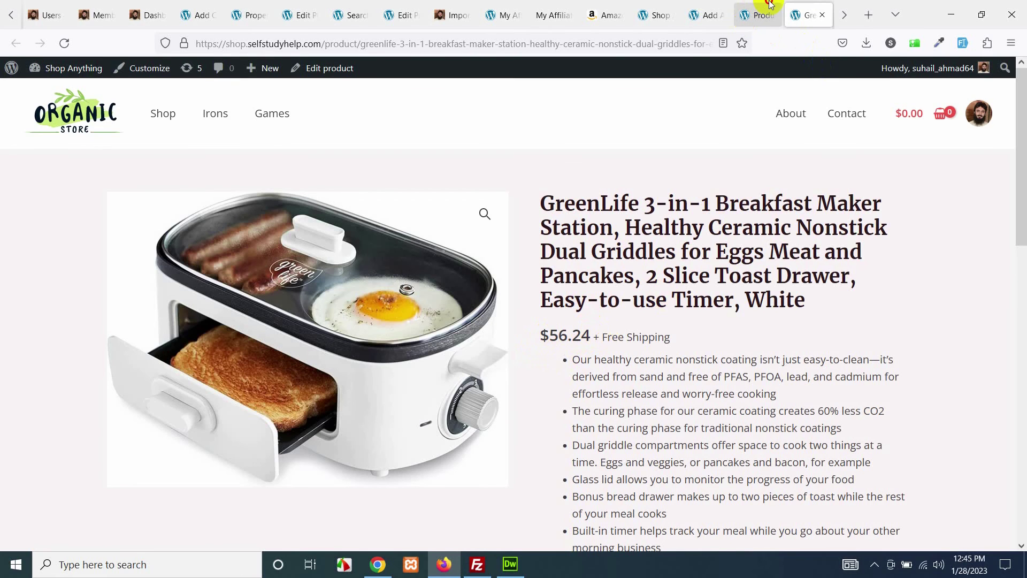
left_click(757, 14)
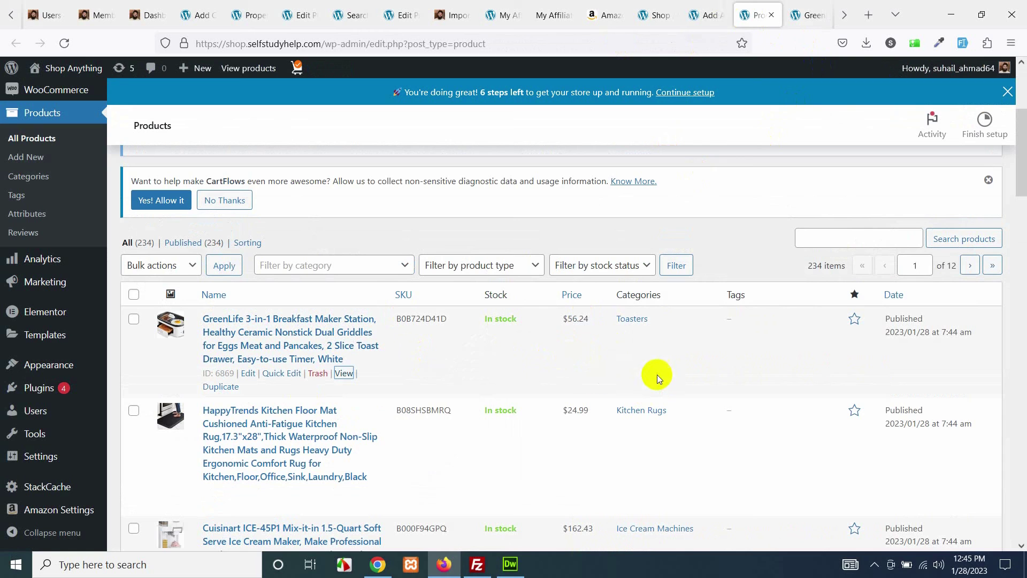
scroll(563, 419, "down", 5)
scroll(637, 389, "up", 5)
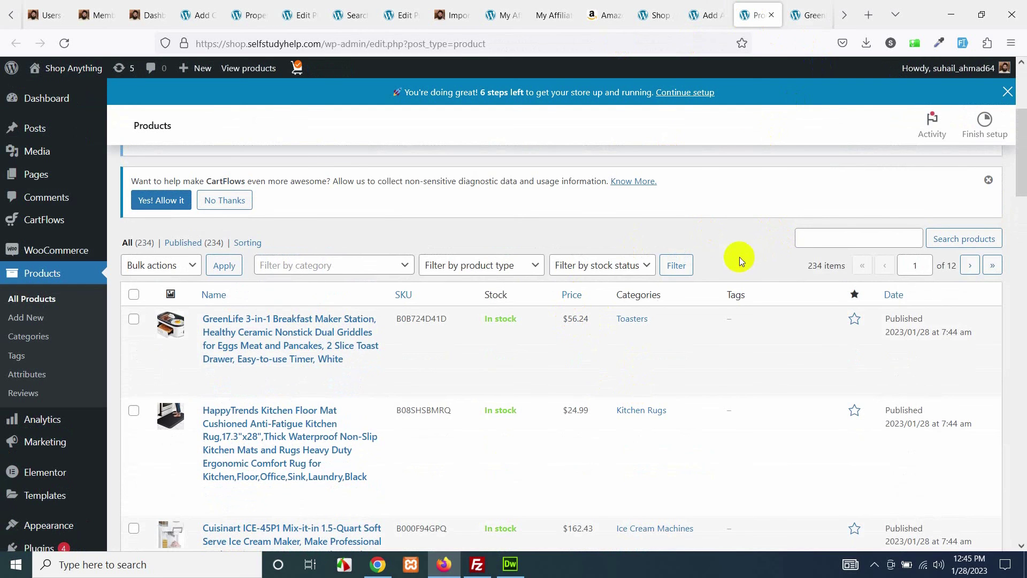
left_click(811, 15)
scroll(744, 289, "down", 5)
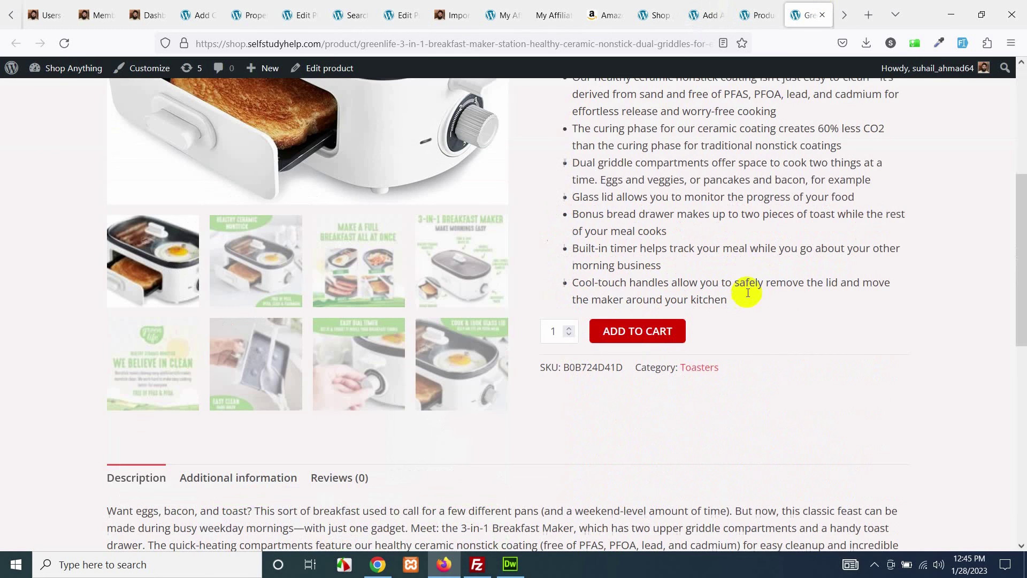
left_click(640, 348)
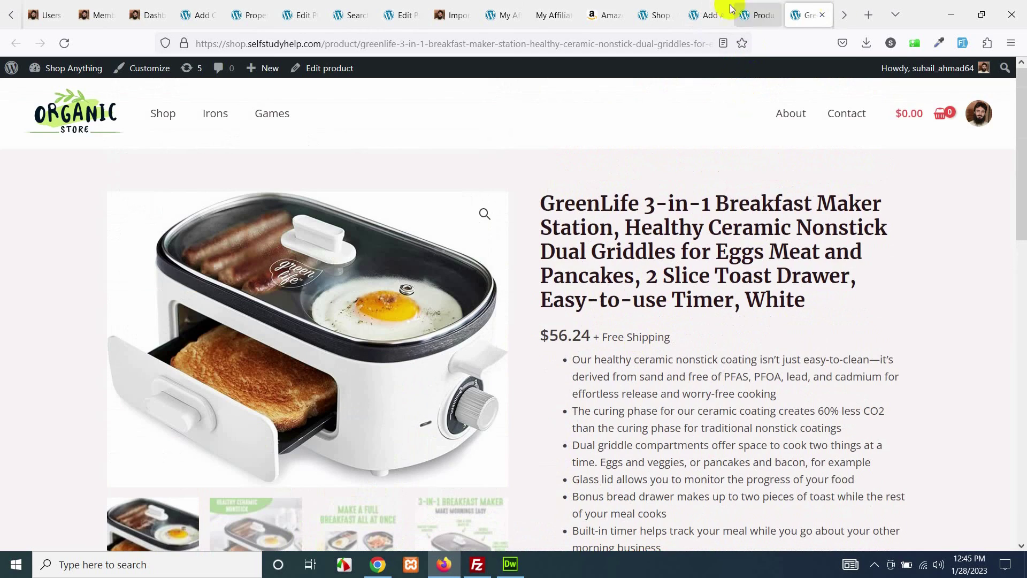
left_click(603, 15)
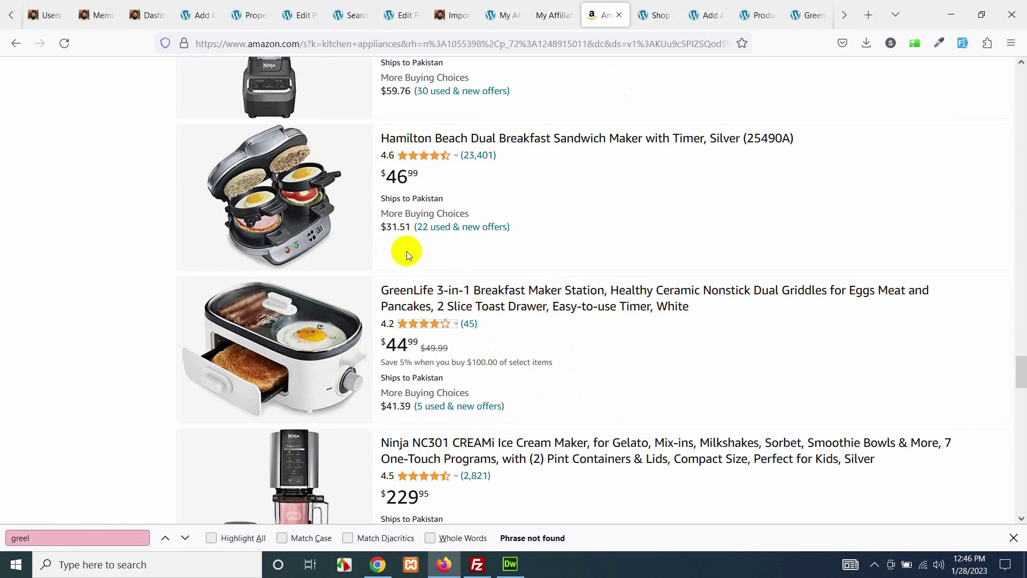
left_click(304, 327)
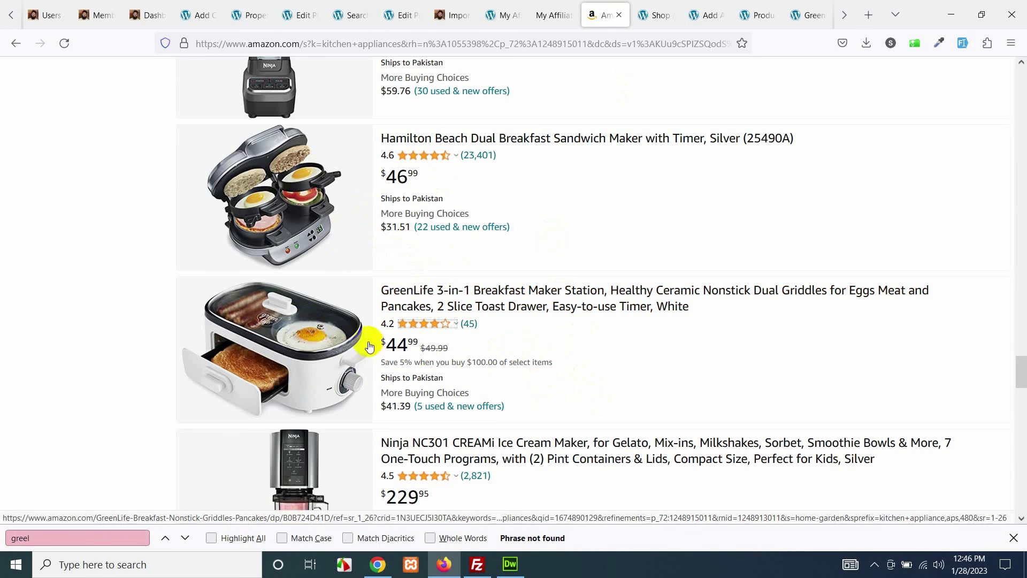
left_click(752, 14)
Change the Amazon Settings markup ratio from 1.25 to 1.5, then recheck the GreenLife product page.
left_click(800, 13)
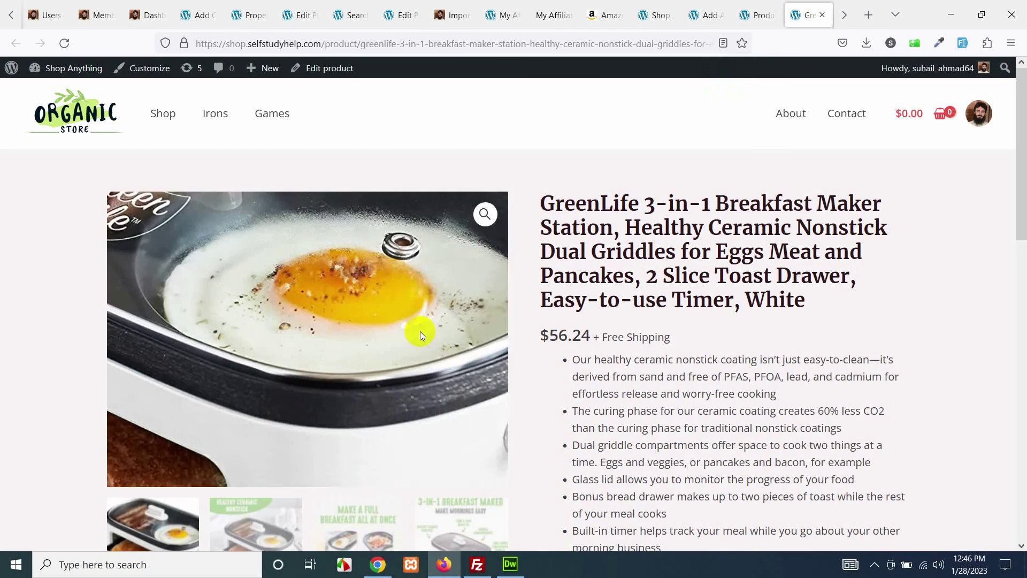
left_click(712, 5)
triple_click(161, 330)
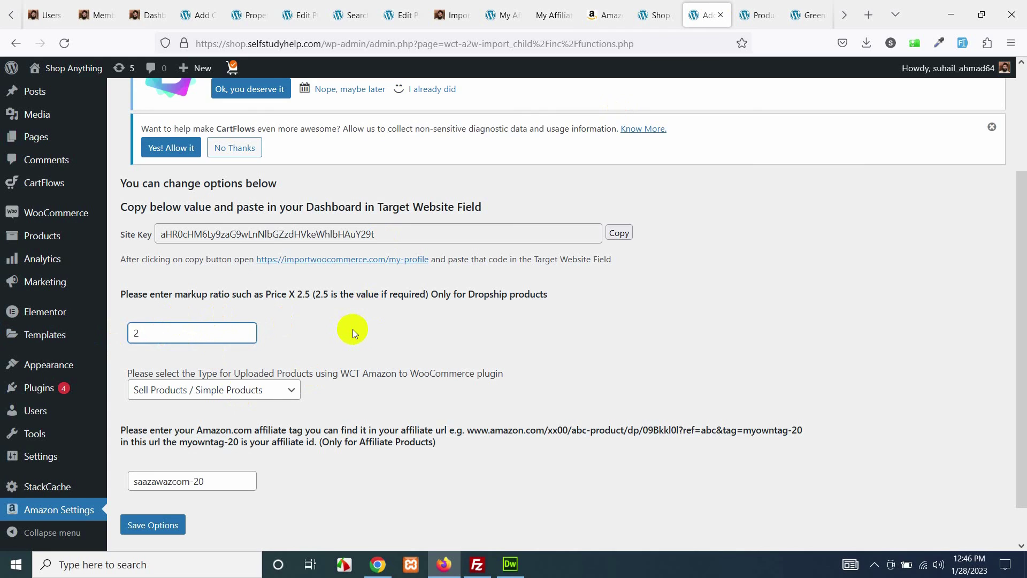
type("1.5")
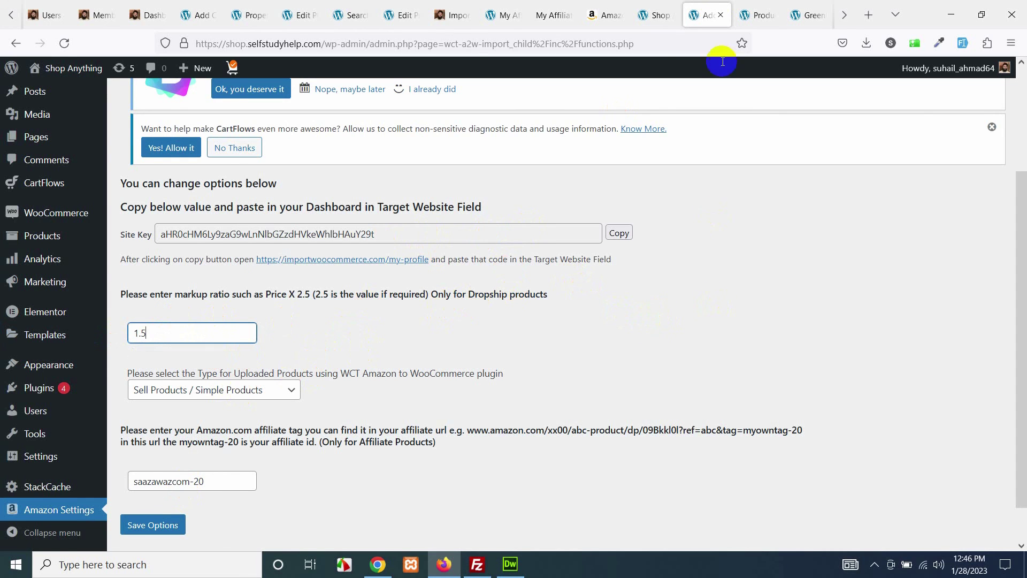
left_click(757, 15)
left_click(807, 15)
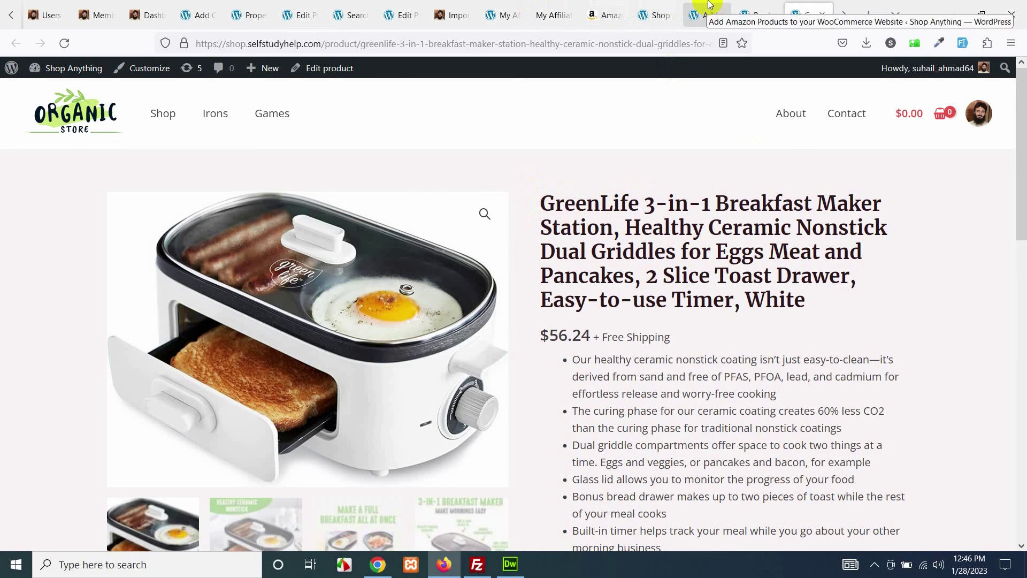
Scroll importwoocommerce.com down to the Ask Anything chat section with recent messages and query form.
left_click(452, 15)
scroll(647, 261, "up", 10)
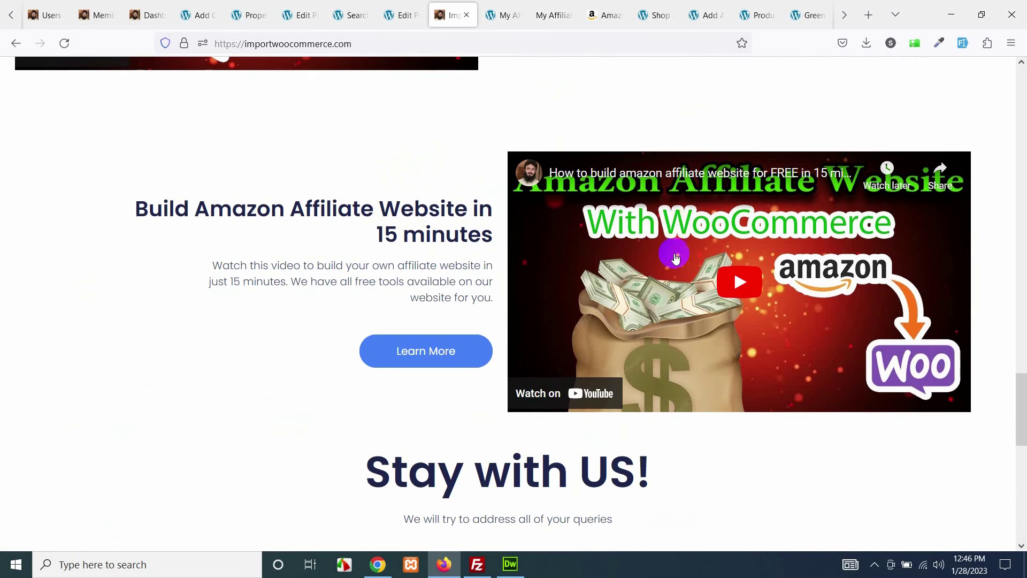
scroll(621, 277, "down", 5)
scroll(589, 297, "down", 8)
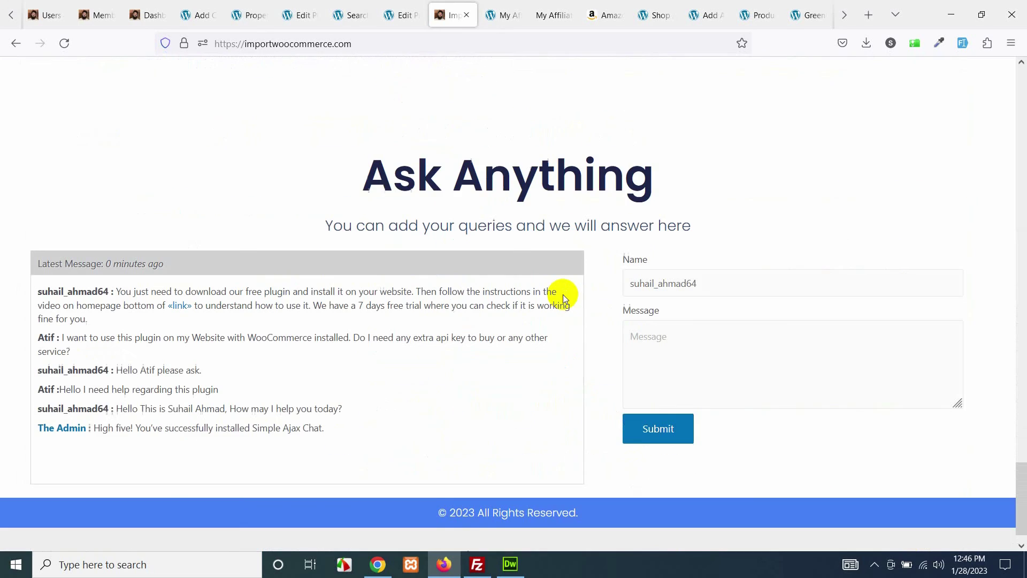